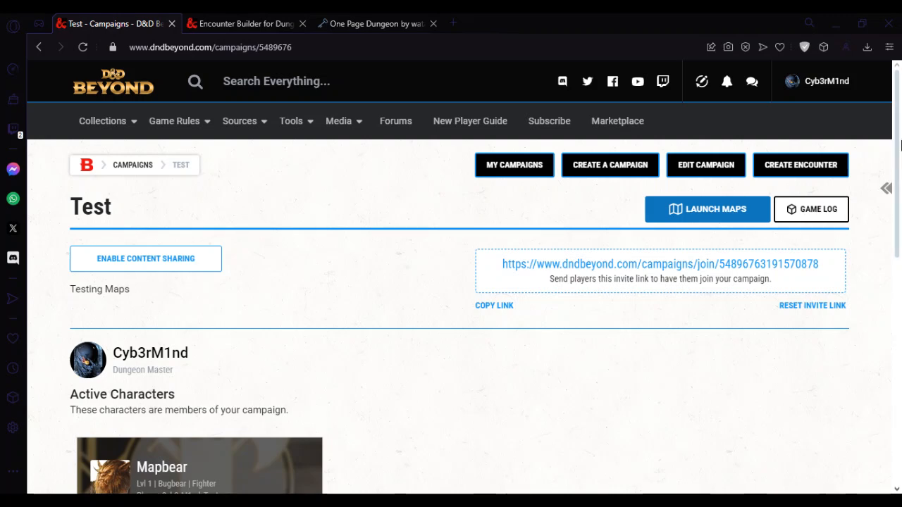
Step: Review the Test campaign page and its active characters in both the Dungeon Master's and the player's browser
{"action": "scroll", "coordinate": [888, 189], "scroll_direction": "down", "scroll_amount": 3}
{"action": "scroll", "coordinate": [889, 197], "scroll_direction": "up", "scroll_amount": 3}
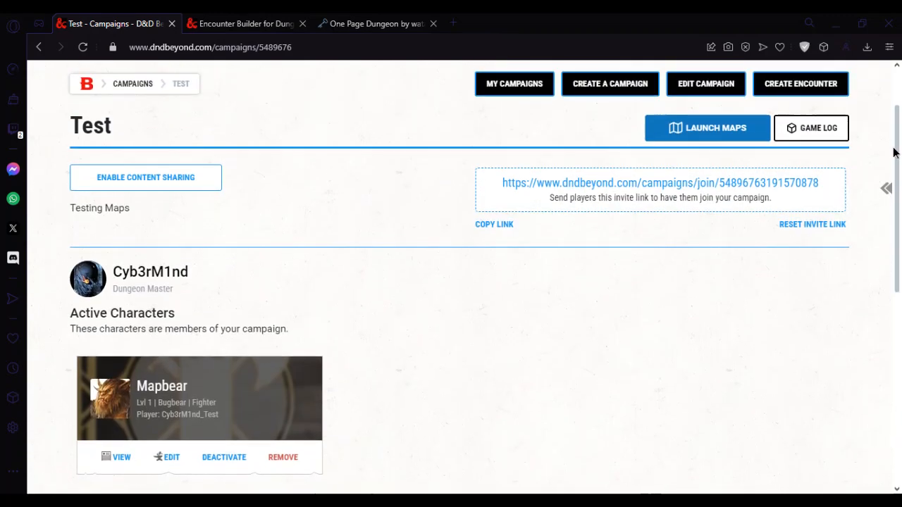
{"action": "scroll", "coordinate": [378, 248], "scroll_direction": "down", "scroll_amount": 3}
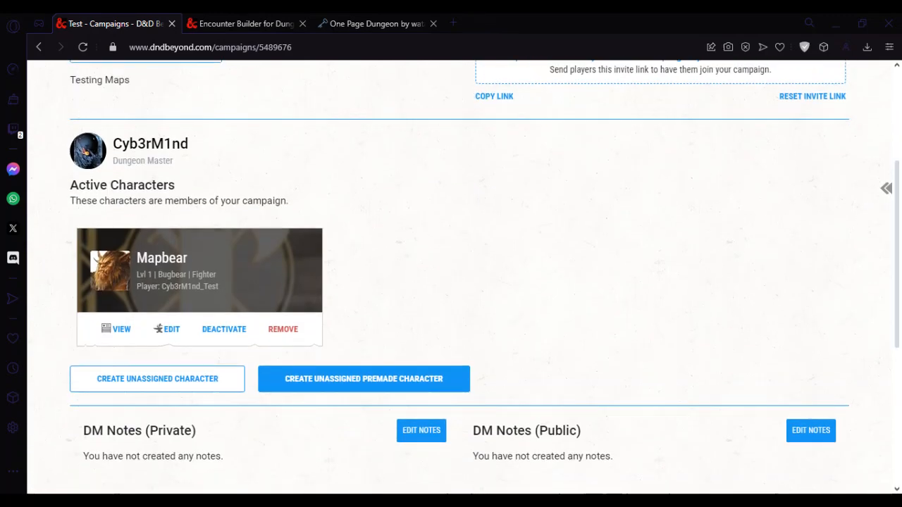
{"action": "left_click", "coordinate": [338, 501]}
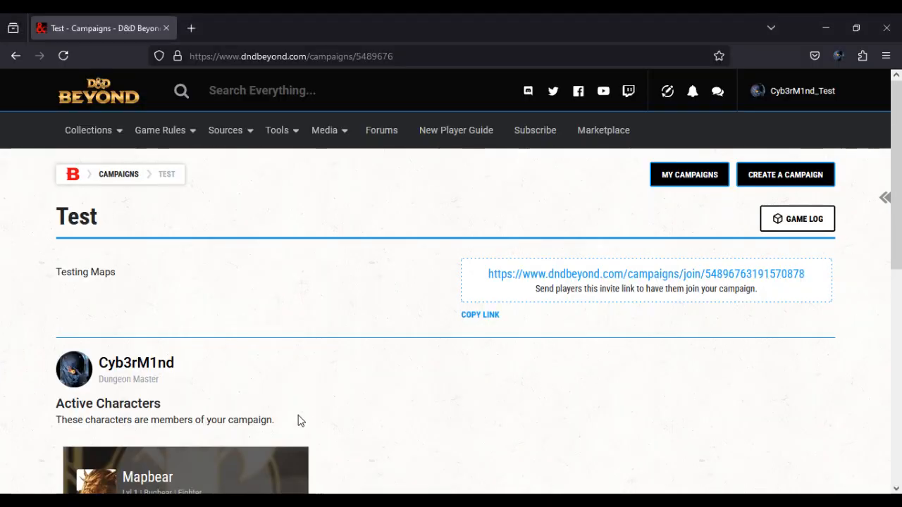
{"action": "left_click_drag", "start_coordinate": [898, 134], "coordinate": [899, 171]}
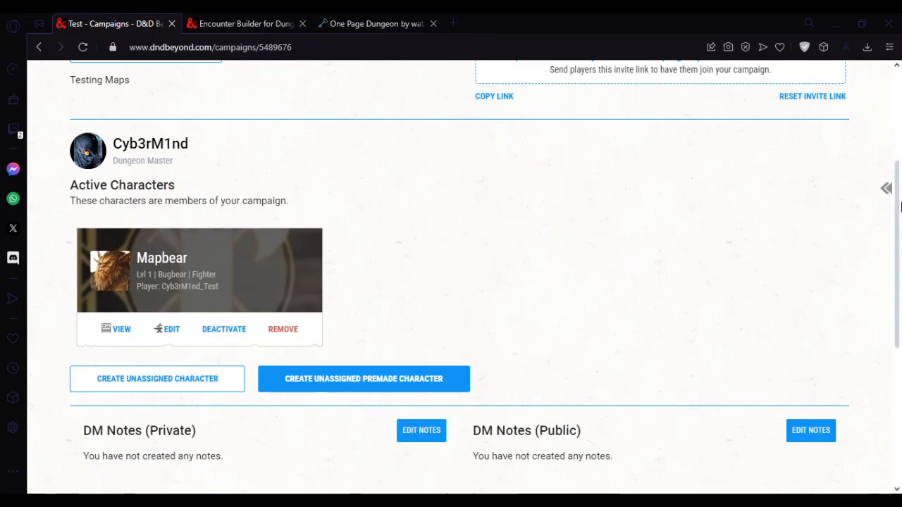
{"action": "scroll", "coordinate": [901, 205], "scroll_direction": "up", "scroll_amount": 3}
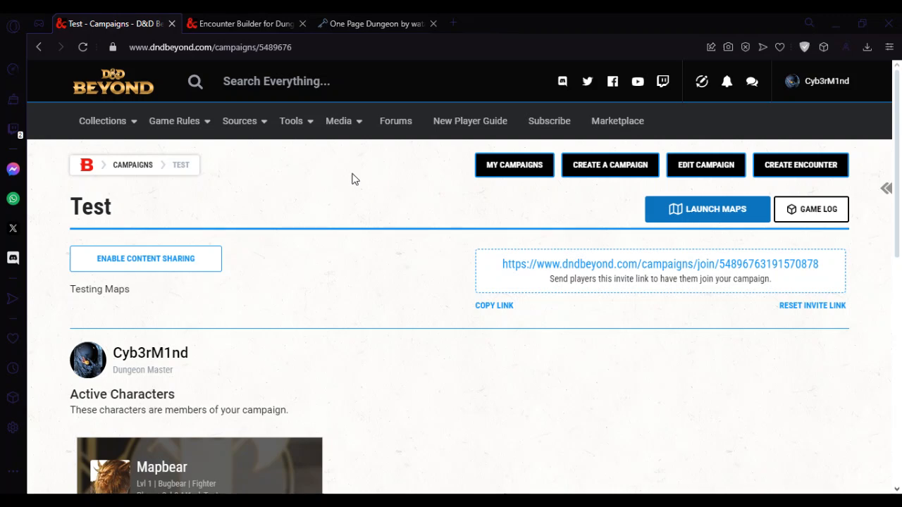
Step: Launch Maps for the Test campaign, read through the What's New notes and dismiss them
{"action": "mouse_move", "coordinate": [292, 122]}
{"action": "left_click", "coordinate": [700, 215]}
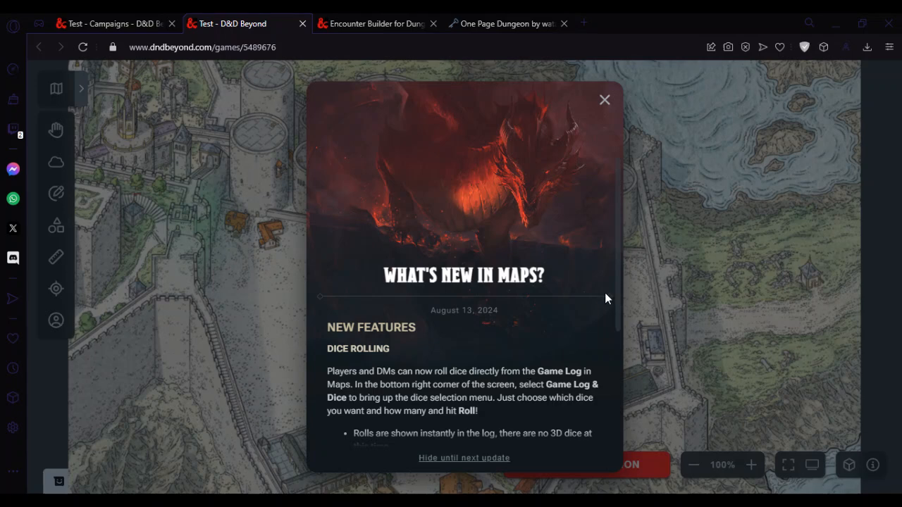
{"action": "left_click_drag", "start_coordinate": [617, 277], "coordinate": [621, 337]}
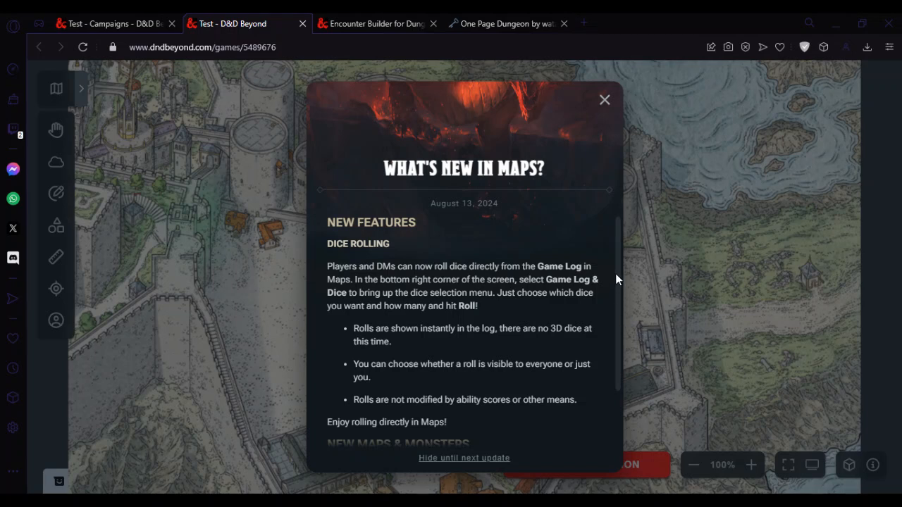
{"action": "left_click_drag", "start_coordinate": [616, 280], "coordinate": [612, 337]}
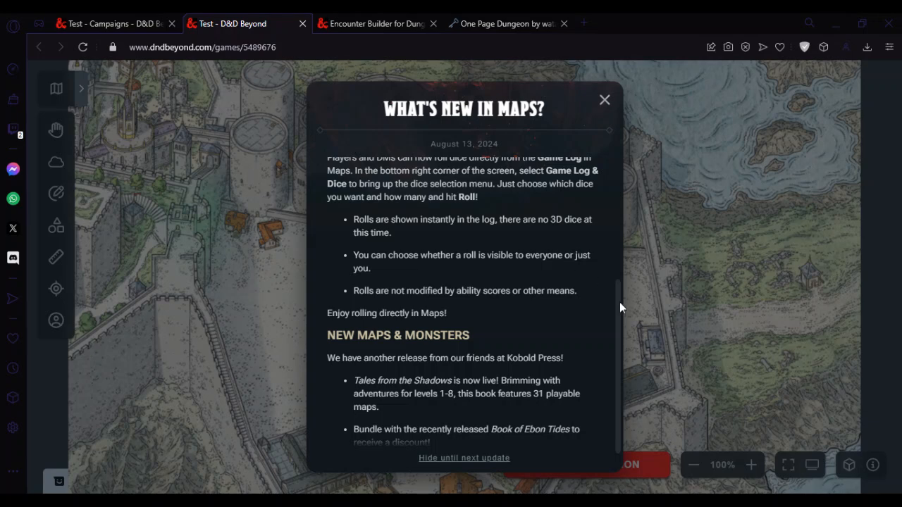
{"action": "left_click_drag", "start_coordinate": [620, 307], "coordinate": [618, 324]}
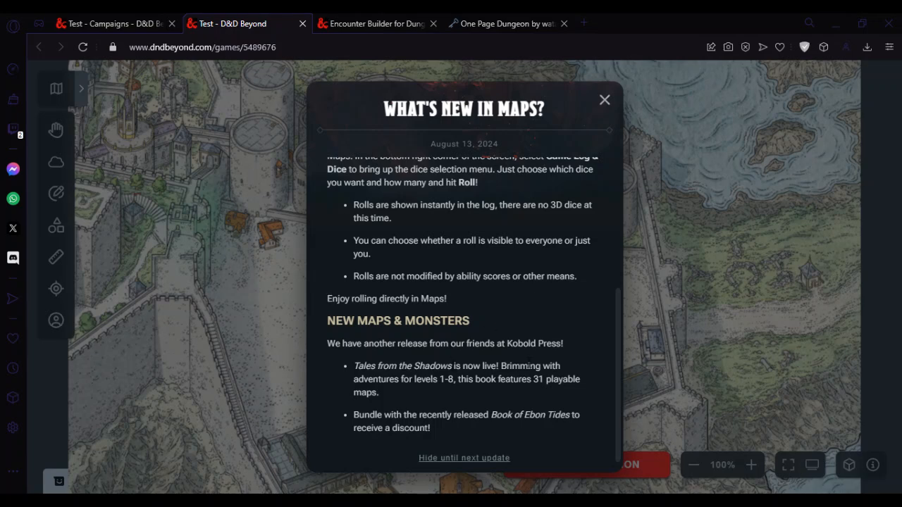
{"action": "left_click", "coordinate": [598, 103]}
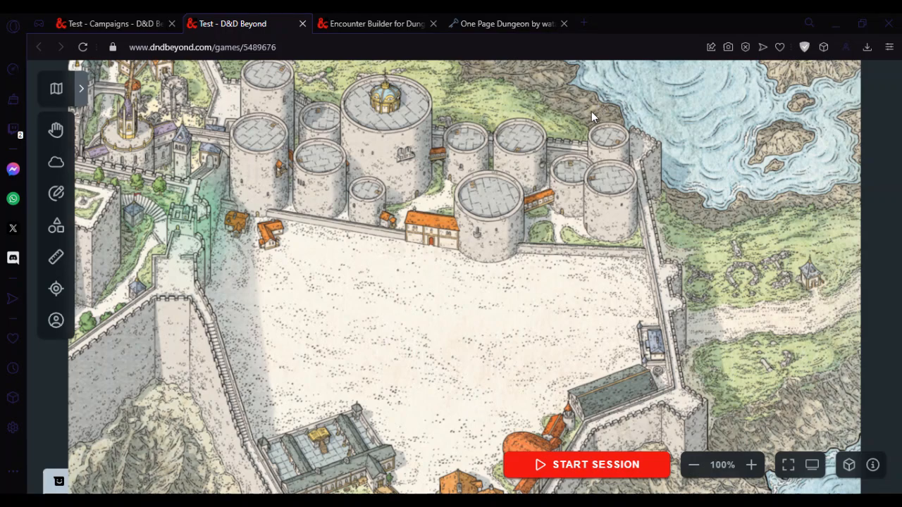
Step: Remove the Player: Candlekeep and DoIP Test maps from the campaign's map list
{"action": "left_click_drag", "start_coordinate": [384, 202], "coordinate": [479, 399]}
{"action": "left_click_drag", "start_coordinate": [411, 240], "coordinate": [297, 378]}
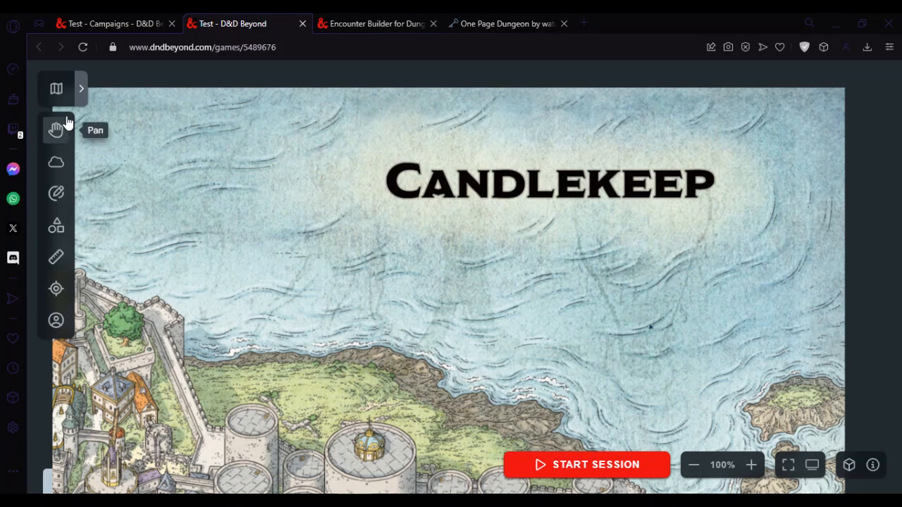
{"action": "left_click", "coordinate": [83, 91]}
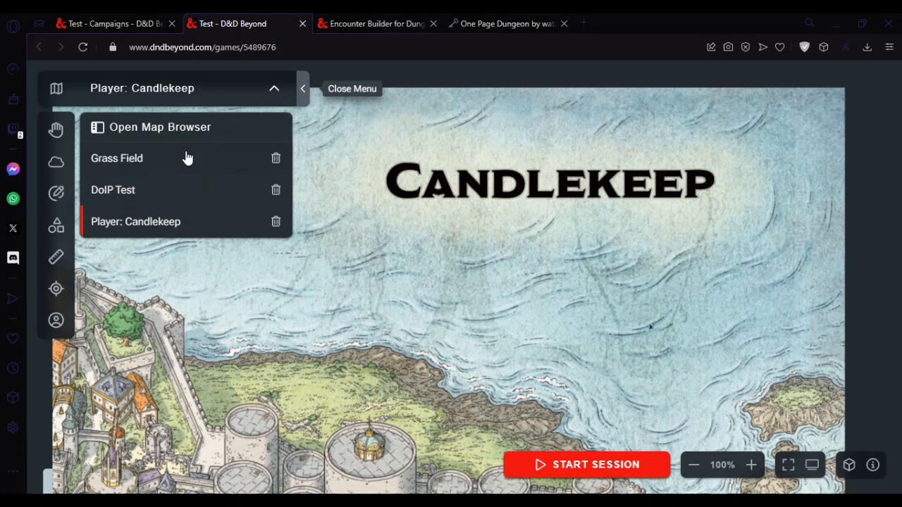
{"action": "left_click", "coordinate": [276, 223]}
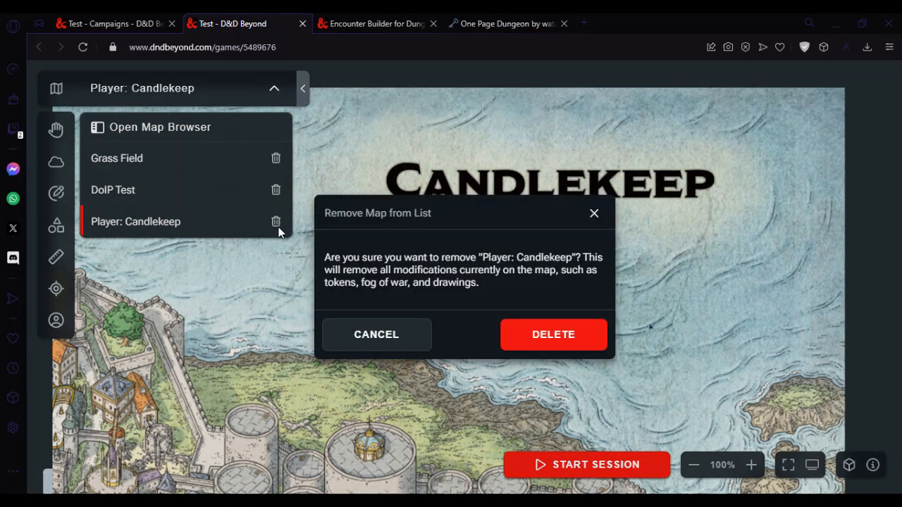
{"action": "left_click", "coordinate": [539, 348]}
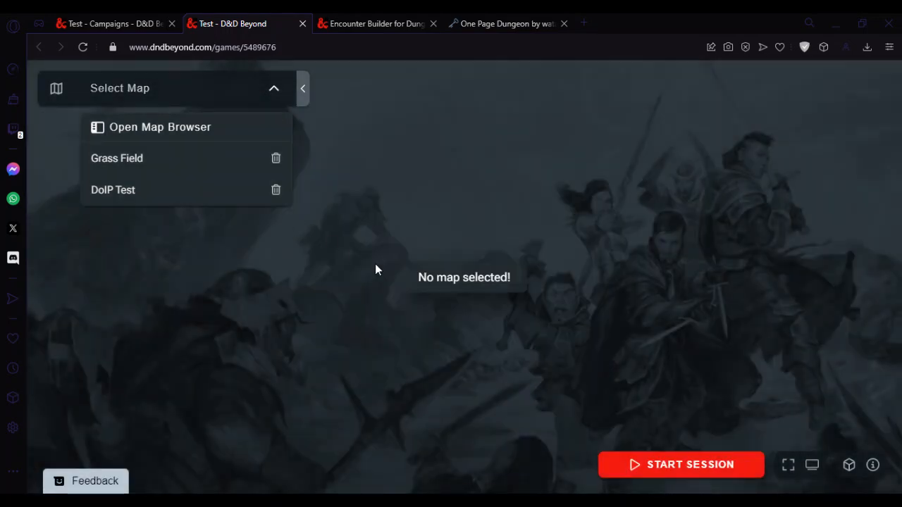
{"action": "left_click", "coordinate": [275, 190]}
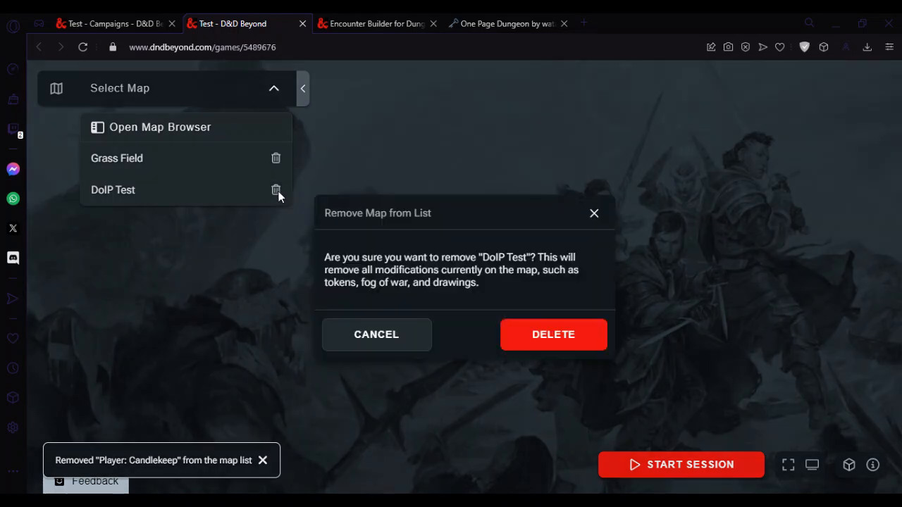
{"action": "left_click", "coordinate": [535, 334]}
Step: Remove the Grass Field map from the map list
{"action": "left_click", "coordinate": [181, 131]}
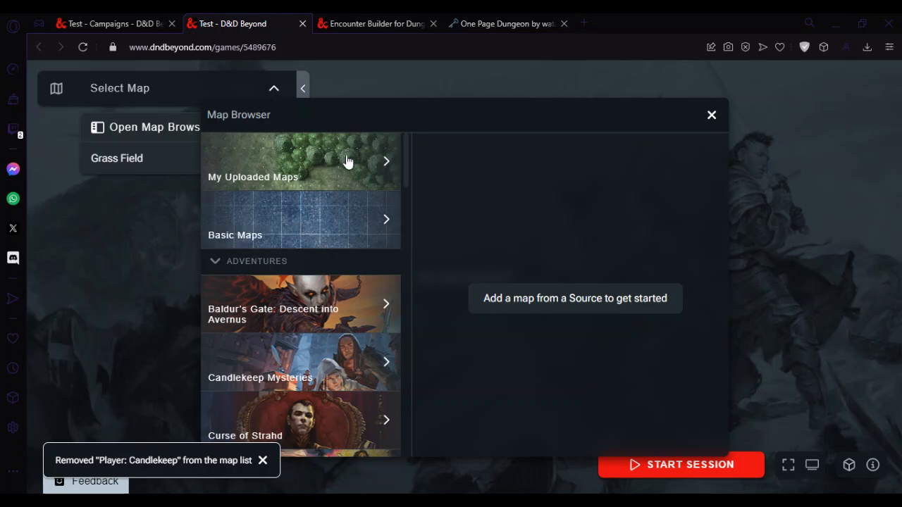
{"action": "left_click", "coordinate": [712, 115]}
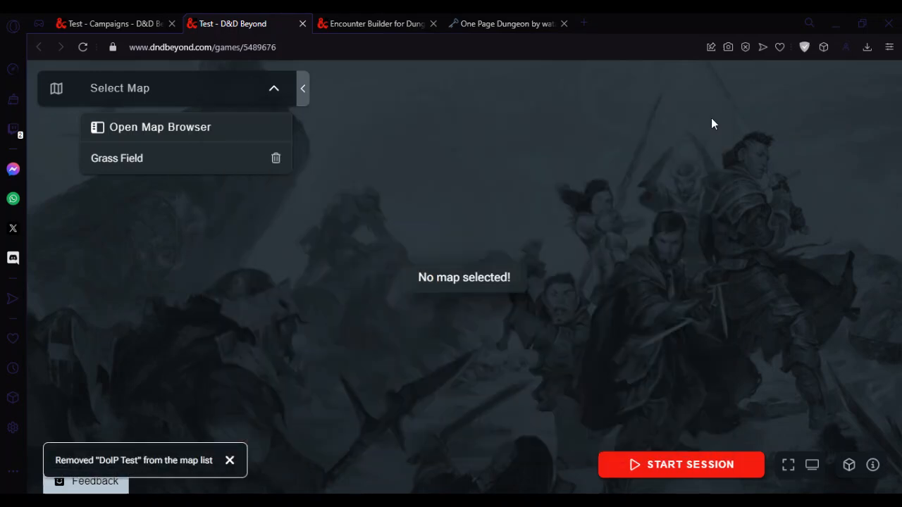
{"action": "left_click", "coordinate": [275, 158]}
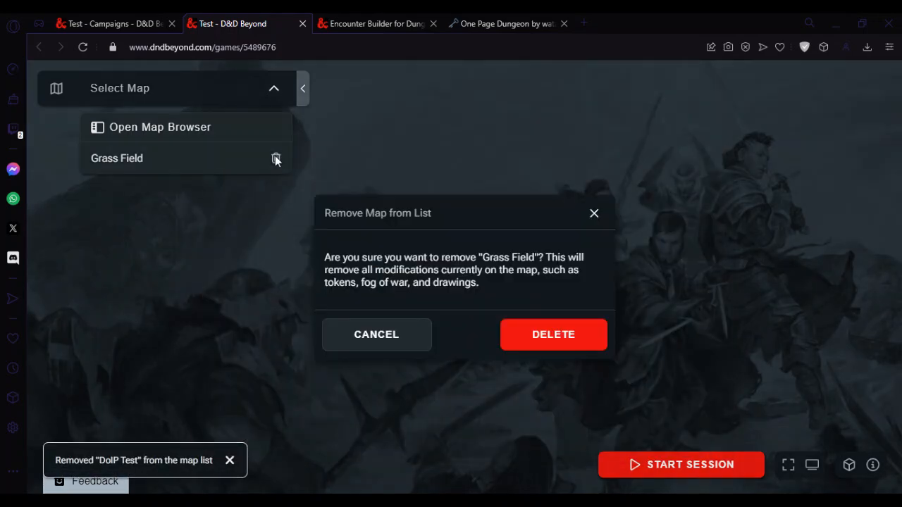
{"action": "left_click", "coordinate": [567, 345]}
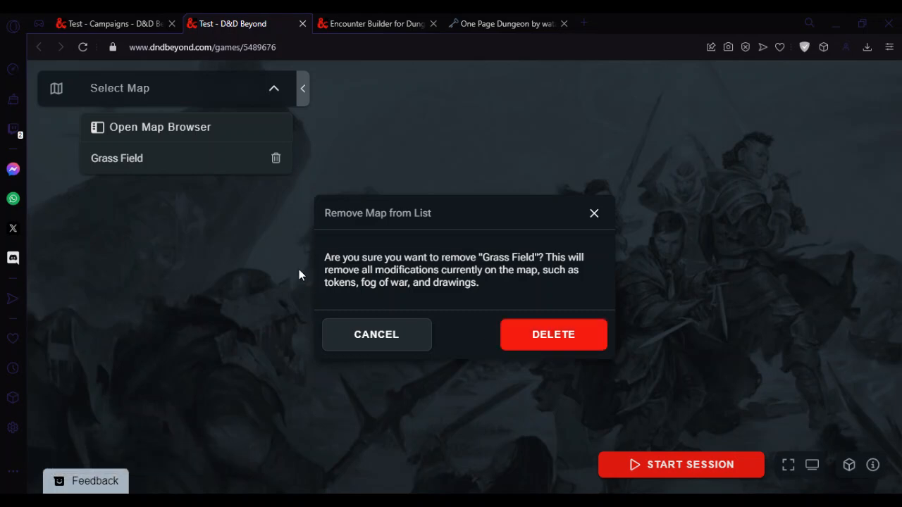
Step: Add the Grass Field map from the Basic Maps source in the Map Browser and close the browser
{"action": "left_click", "coordinate": [271, 94]}
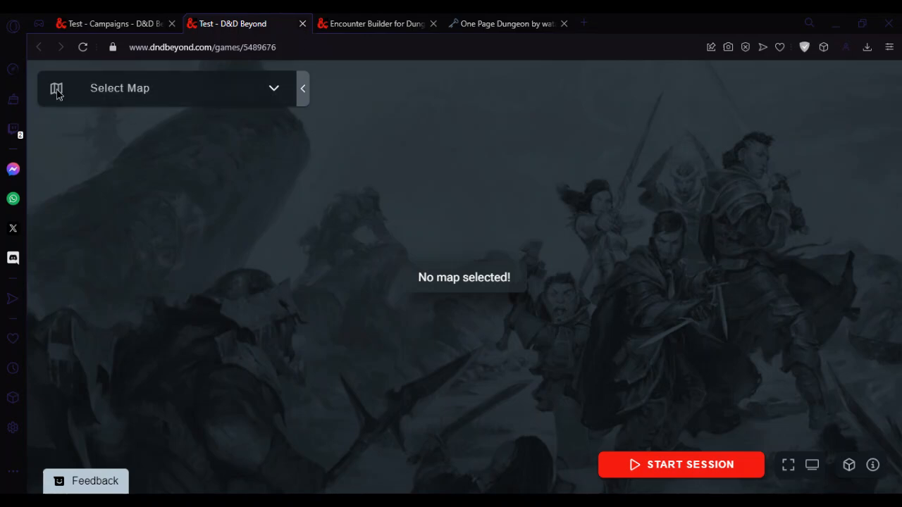
{"action": "left_click", "coordinate": [97, 94]}
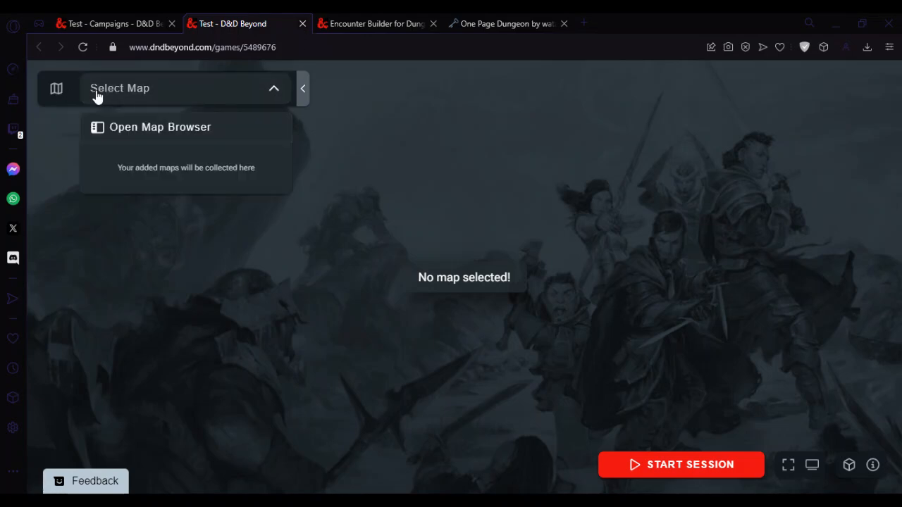
{"action": "left_click", "coordinate": [124, 132]}
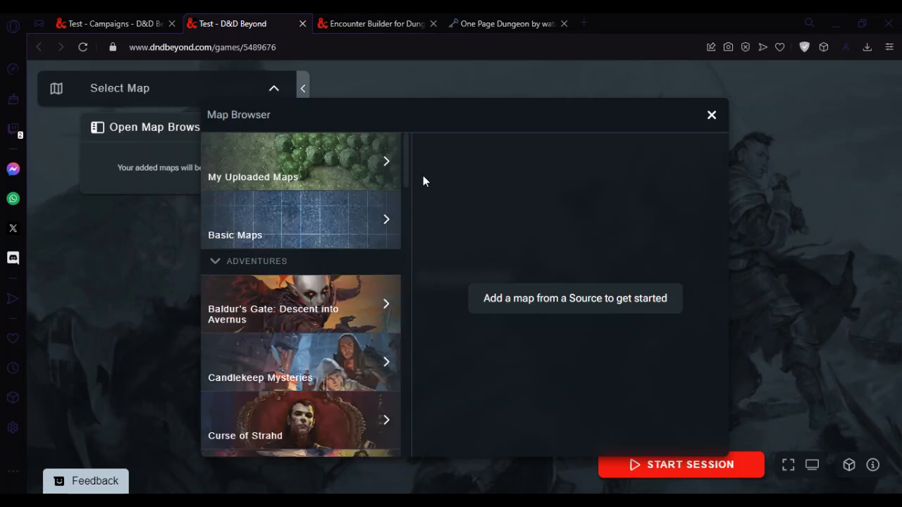
{"action": "left_click", "coordinate": [279, 242]}
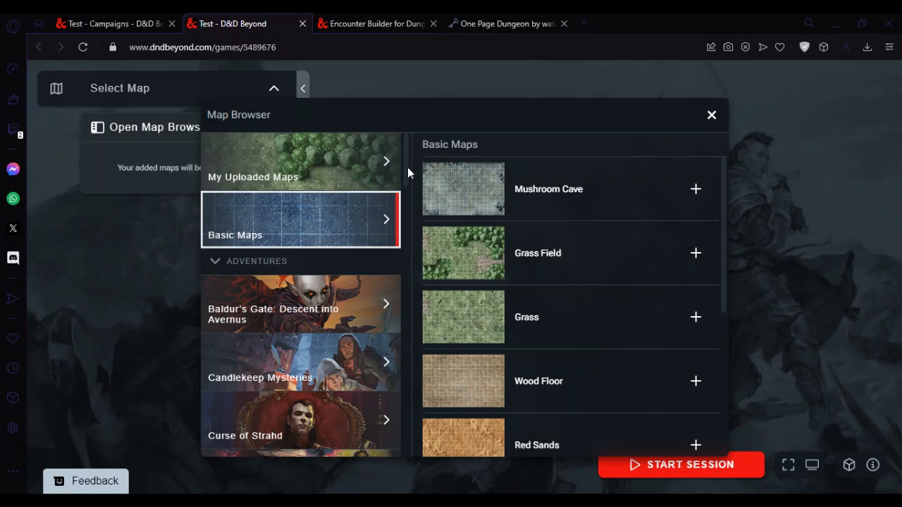
{"action": "scroll", "coordinate": [408, 173], "scroll_direction": "down", "scroll_amount": 1}
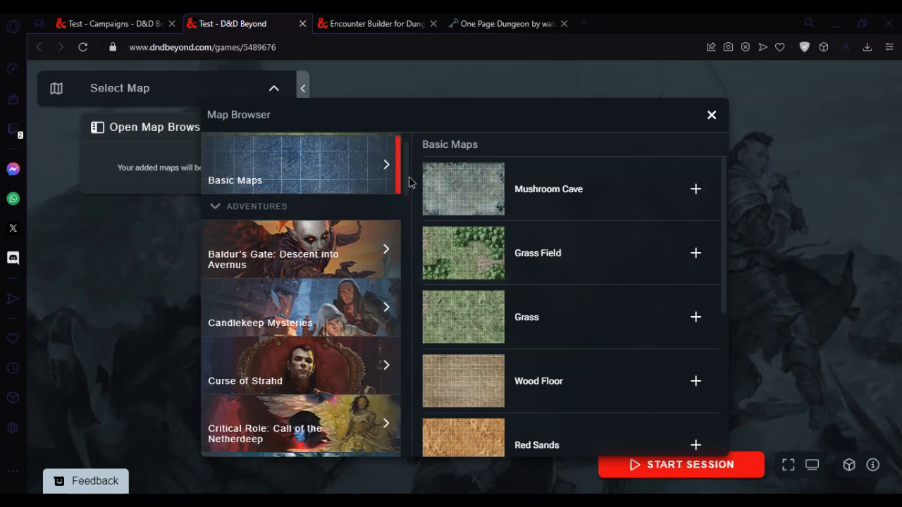
{"action": "scroll", "coordinate": [409, 182], "scroll_direction": "down", "scroll_amount": 5}
{"action": "scroll", "coordinate": [413, 226], "scroll_direction": "up", "scroll_amount": 6}
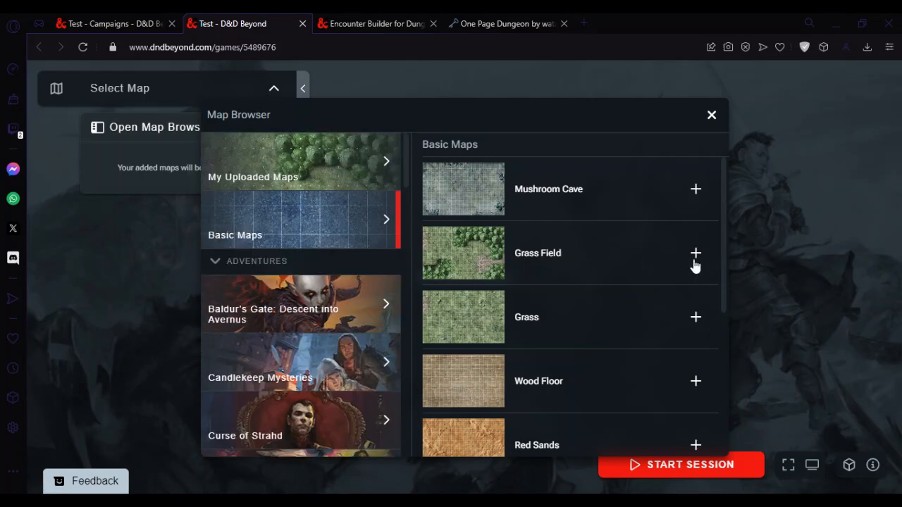
{"action": "left_click", "coordinate": [696, 253]}
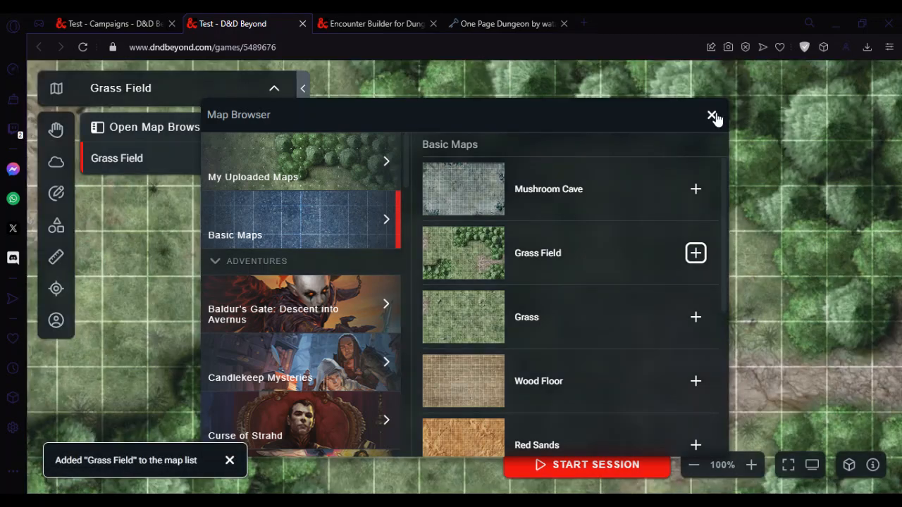
{"action": "left_click", "coordinate": [712, 115]}
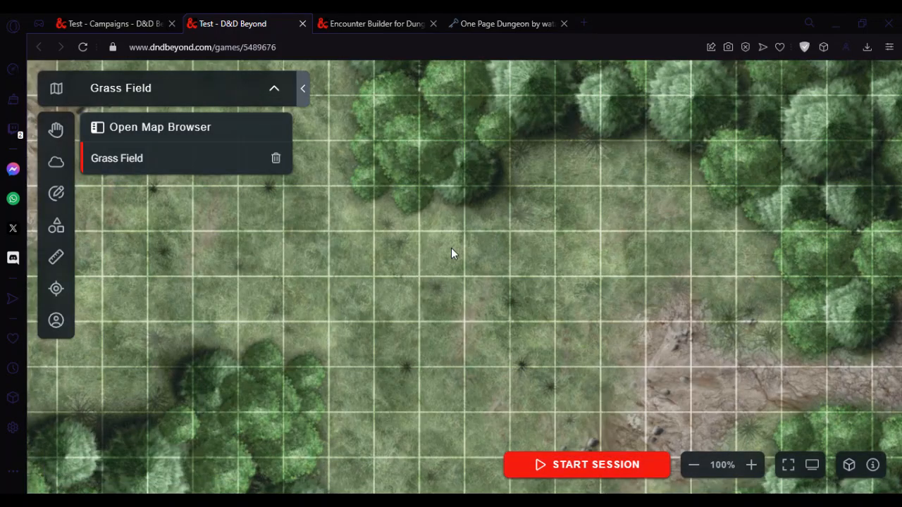
Step: Brush a patch of fog over the central grass beside the trees and erase its lower-right part
{"action": "left_click_drag", "start_coordinate": [505, 277], "coordinate": [550, 263]}
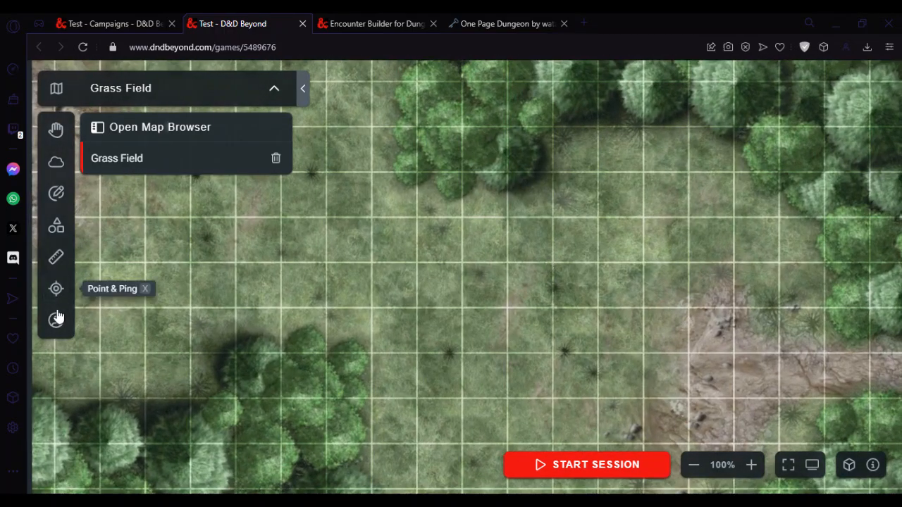
{"action": "left_click", "coordinate": [56, 133]}
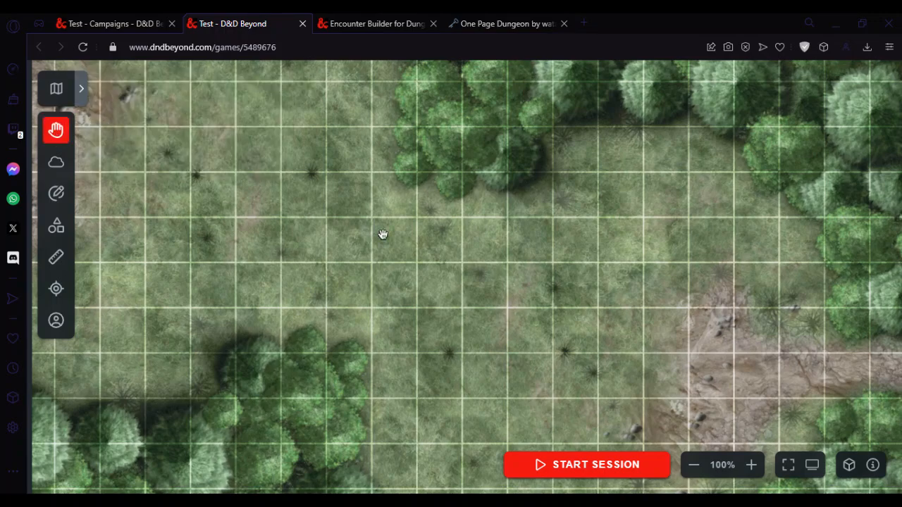
{"action": "left_click_drag", "start_coordinate": [324, 198], "coordinate": [348, 246]}
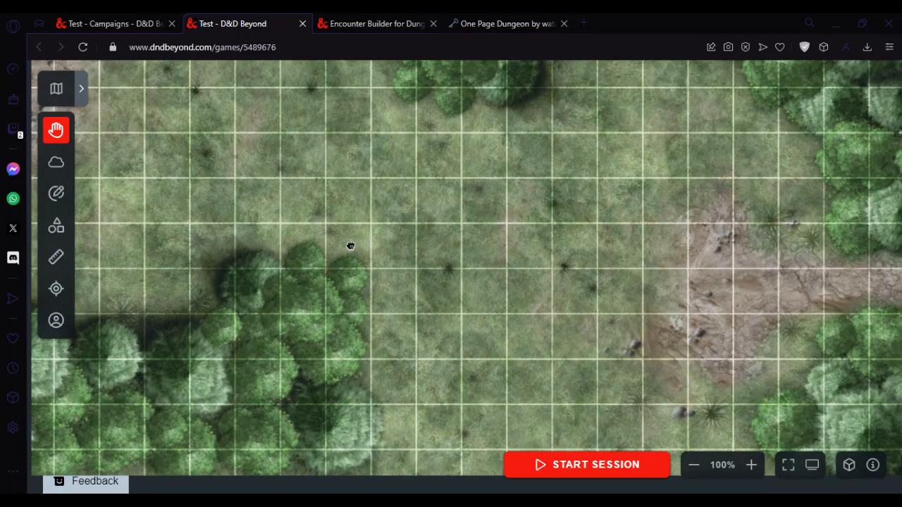
{"action": "left_click", "coordinate": [56, 167]}
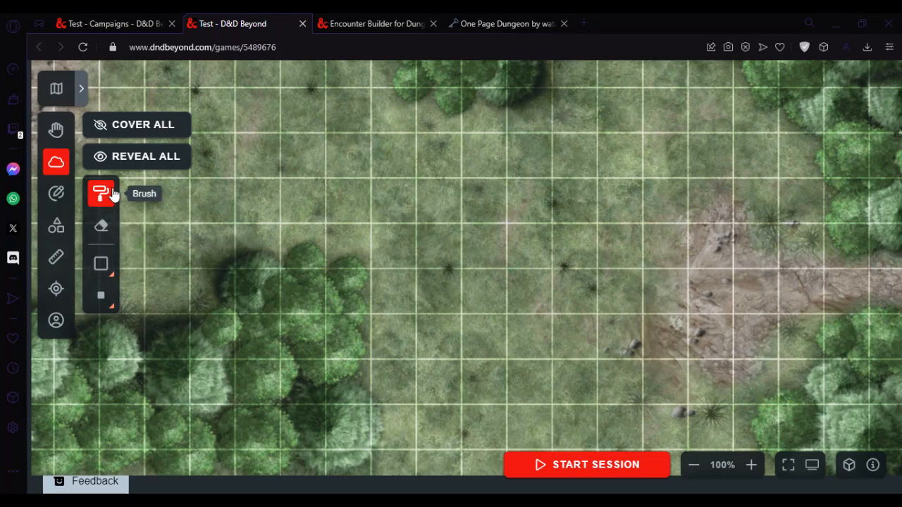
{"action": "mouse_move", "coordinate": [395, 157]}
{"action": "left_mouse_down"}
{"action": "mouse_move", "coordinate": [344, 174]}
{"action": "mouse_move", "coordinate": [445, 236]}
{"action": "mouse_move", "coordinate": [441, 194]}
{"action": "mouse_move", "coordinate": [471, 214]}
{"action": "mouse_move", "coordinate": [373, 215]}
{"action": "mouse_move", "coordinate": [393, 189]}
{"action": "mouse_move", "coordinate": [345, 224]}
{"action": "mouse_move", "coordinate": [385, 182]}
{"action": "mouse_move", "coordinate": [398, 221]}
{"action": "mouse_move", "coordinate": [411, 220]}
{"action": "mouse_move", "coordinate": [472, 274]}
{"action": "mouse_move", "coordinate": [502, 246]}
{"action": "mouse_move", "coordinate": [343, 286]}
{"action": "left_mouse_up"}
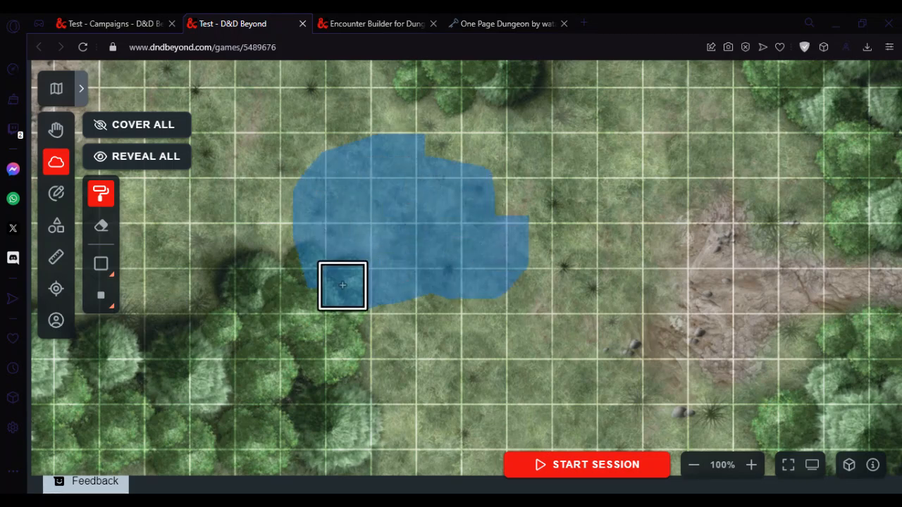
{"action": "left_click", "coordinate": [102, 234]}
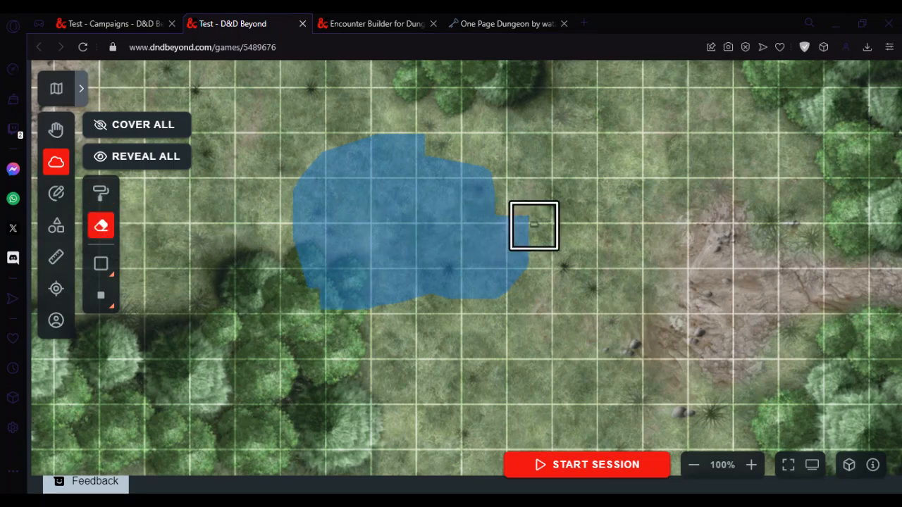
{"action": "mouse_move", "coordinate": [515, 241]}
{"action": "left_mouse_down"}
{"action": "mouse_move", "coordinate": [437, 290]}
{"action": "mouse_move", "coordinate": [457, 260]}
{"action": "mouse_move", "coordinate": [431, 273]}
{"action": "mouse_move", "coordinate": [452, 271]}
{"action": "mouse_move", "coordinate": [504, 308]}
{"action": "left_mouse_up"}
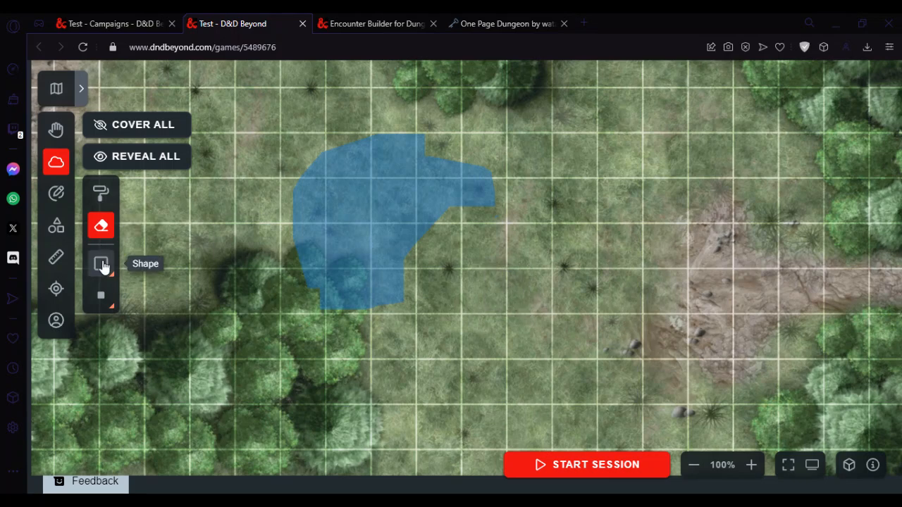
Step: Using the square fog brush, paint a wide fog patch beside the dirt area and a smaller patch below it
{"action": "left_click", "coordinate": [103, 265]}
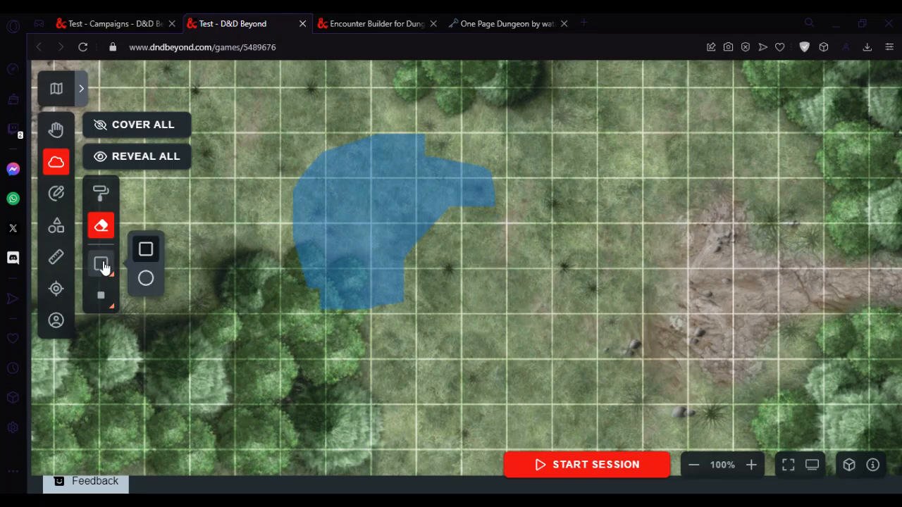
{"action": "left_click", "coordinate": [146, 250]}
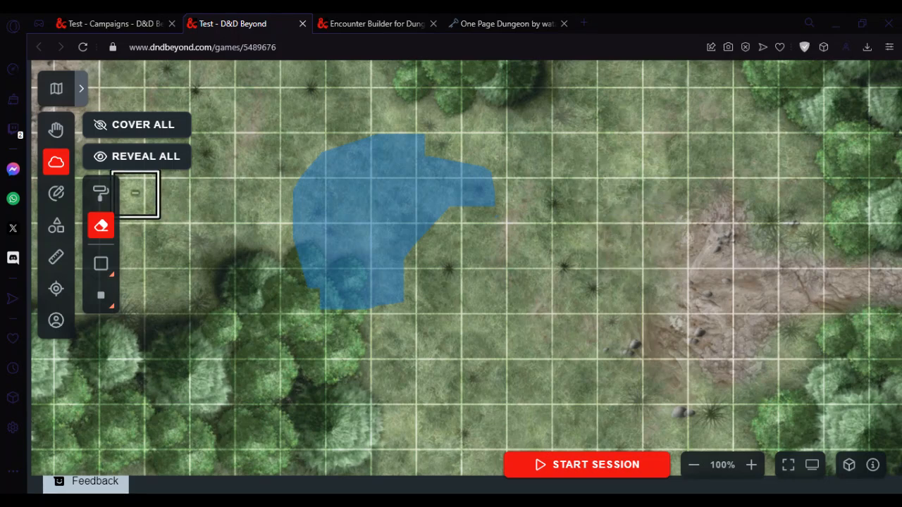
{"action": "left_click", "coordinate": [101, 192]}
{"action": "mouse_move", "coordinate": [600, 184]}
{"action": "left_mouse_down"}
{"action": "mouse_move", "coordinate": [676, 198]}
{"action": "mouse_move", "coordinate": [575, 236]}
{"action": "mouse_move", "coordinate": [681, 235]}
{"action": "left_mouse_up"}
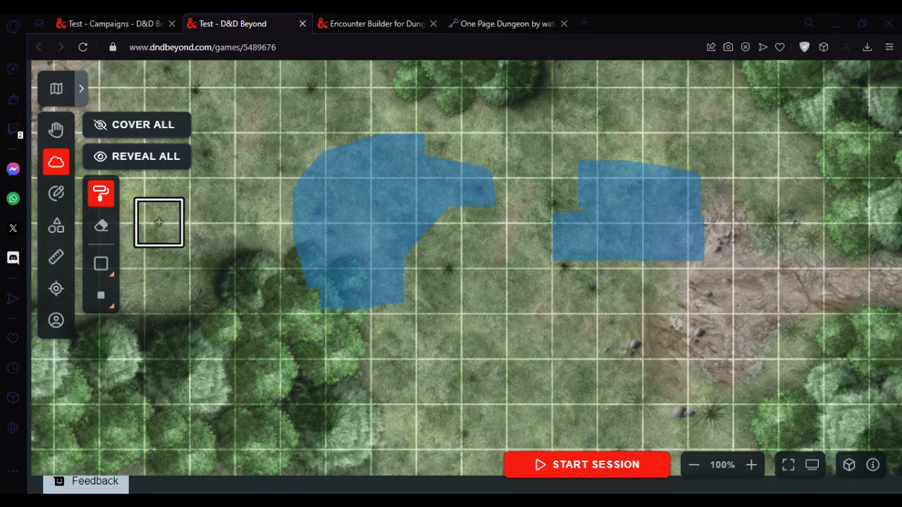
{"action": "left_click", "coordinate": [99, 297]}
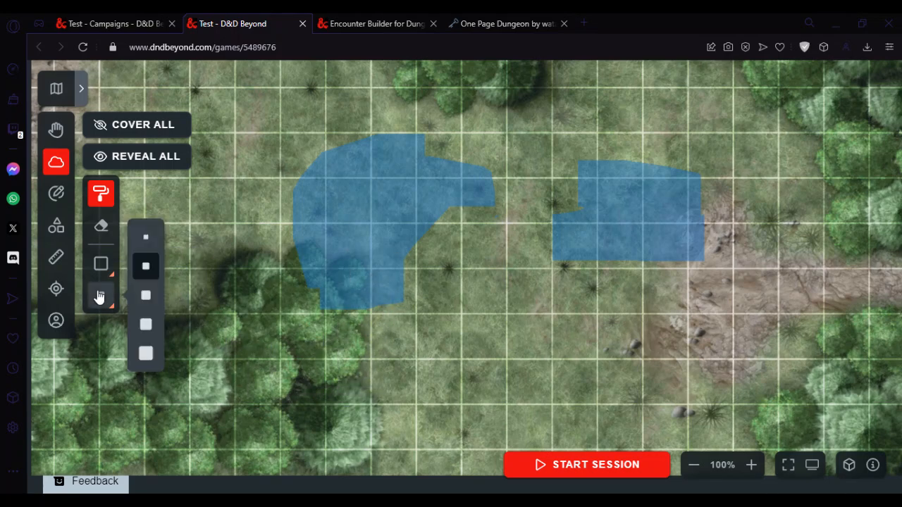
{"action": "left_click", "coordinate": [146, 264]}
{"action": "mouse_move", "coordinate": [540, 346]}
{"action": "left_mouse_down"}
{"action": "mouse_move", "coordinate": [570, 341]}
{"action": "mouse_move", "coordinate": [595, 307]}
{"action": "mouse_move", "coordinate": [533, 322]}
{"action": "mouse_move", "coordinate": [570, 302]}
{"action": "left_mouse_up"}
Step: Switch the fog brush to the circle shape and paint a round fog patch at the edge of the dirt path
{"action": "left_click", "coordinate": [94, 266]}
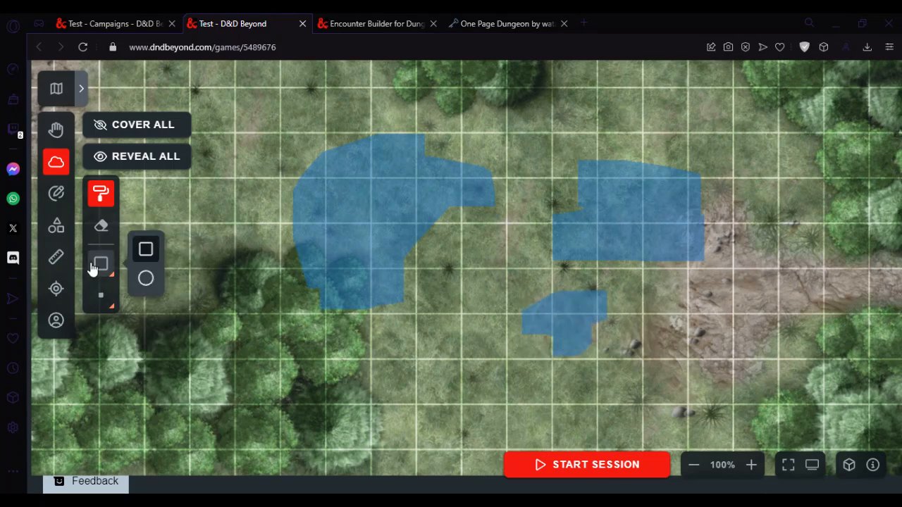
{"action": "left_click", "coordinate": [146, 279]}
{"action": "mouse_move", "coordinate": [703, 298]}
{"action": "left_mouse_down"}
{"action": "mouse_move", "coordinate": [696, 336]}
{"action": "mouse_move", "coordinate": [697, 315]}
{"action": "left_mouse_up"}
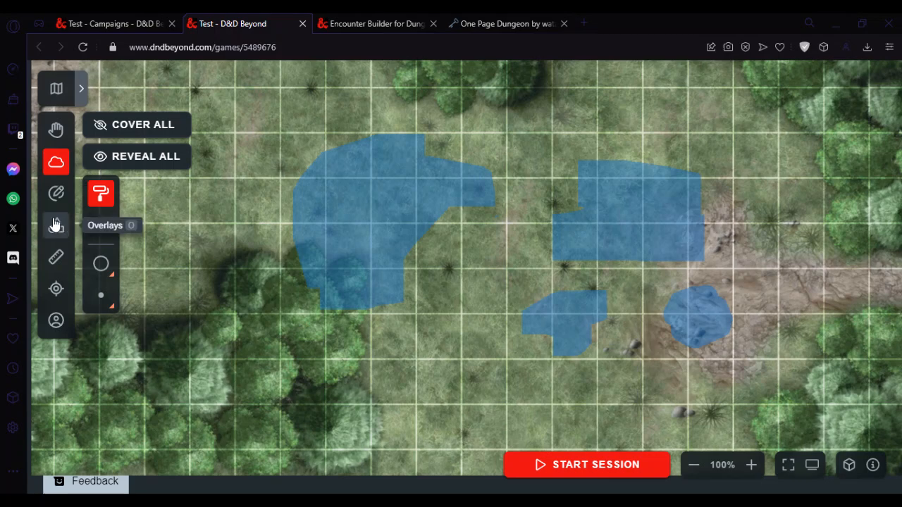
Step: Draw a black scribble on the grass beside the large fog patch and erase part of it
{"action": "left_click", "coordinate": [55, 194]}
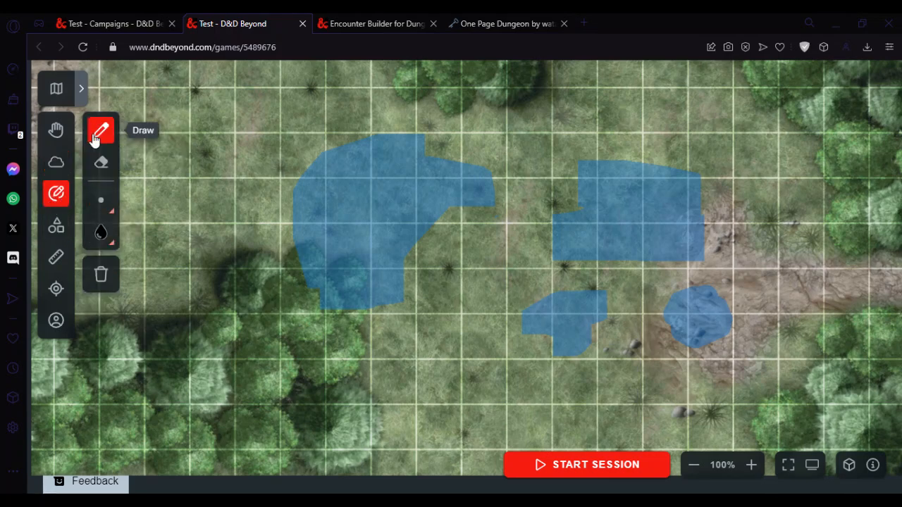
{"action": "mouse_move", "coordinate": [220, 123]}
{"action": "left_mouse_down"}
{"action": "mouse_move", "coordinate": [185, 157]}
{"action": "mouse_move", "coordinate": [218, 128]}
{"action": "mouse_move", "coordinate": [190, 133]}
{"action": "left_mouse_up"}
{"action": "left_click", "coordinate": [100, 163]}
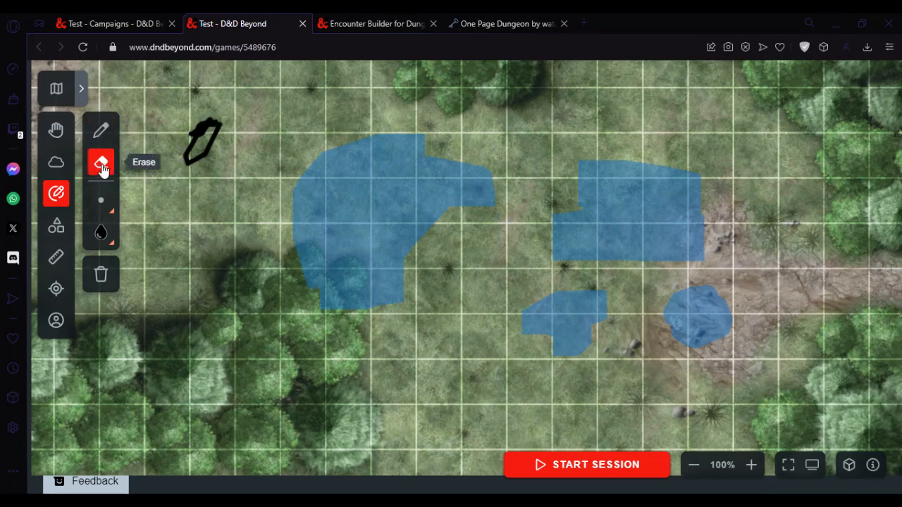
{"action": "mouse_move", "coordinate": [200, 140]}
{"action": "left_mouse_down"}
{"action": "mouse_move", "coordinate": [212, 120]}
{"action": "mouse_move", "coordinate": [184, 154]}
{"action": "mouse_move", "coordinate": [212, 116]}
{"action": "left_mouse_up"}
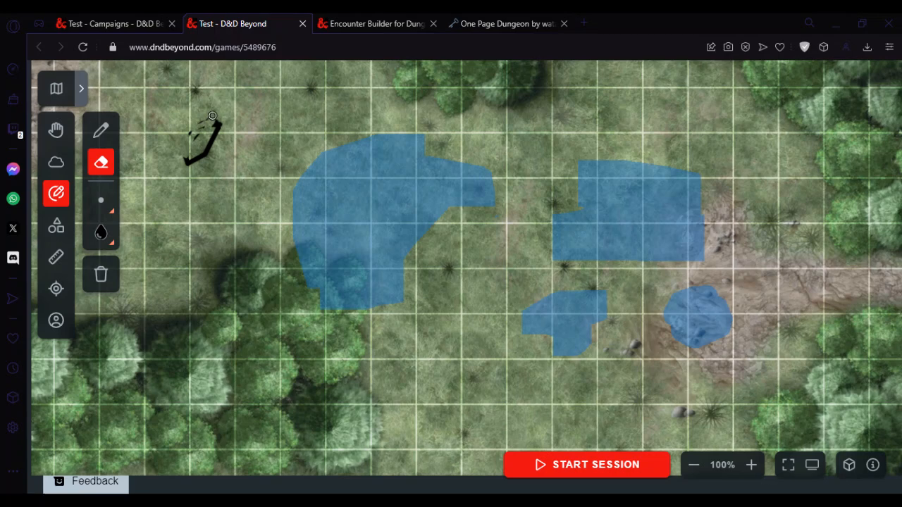
Step: Draw a thicker black stroke over the scribble and a red zigzag below it
{"action": "left_click", "coordinate": [101, 201]}
{"action": "left_click", "coordinate": [146, 178]}
{"action": "left_click", "coordinate": [100, 130]}
{"action": "left_click_drag", "start_coordinate": [218, 146], "coordinate": [206, 192]}
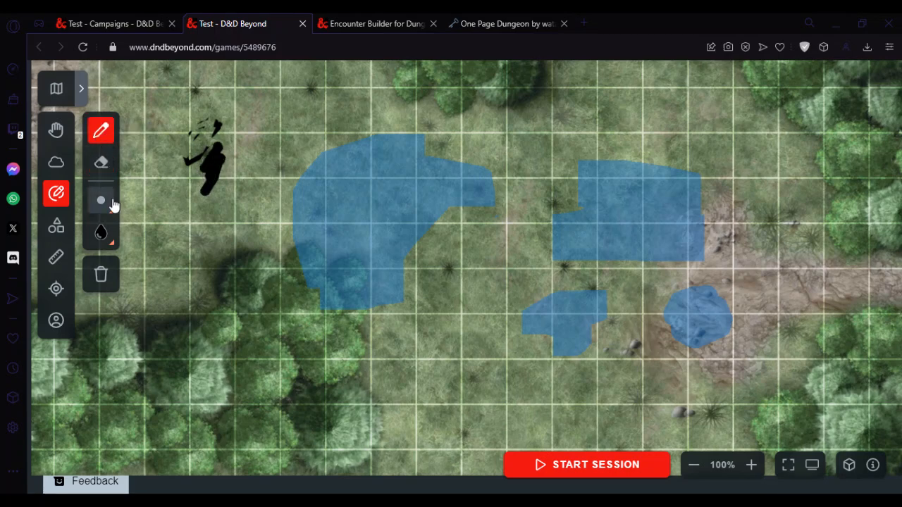
{"action": "left_click", "coordinate": [101, 233]}
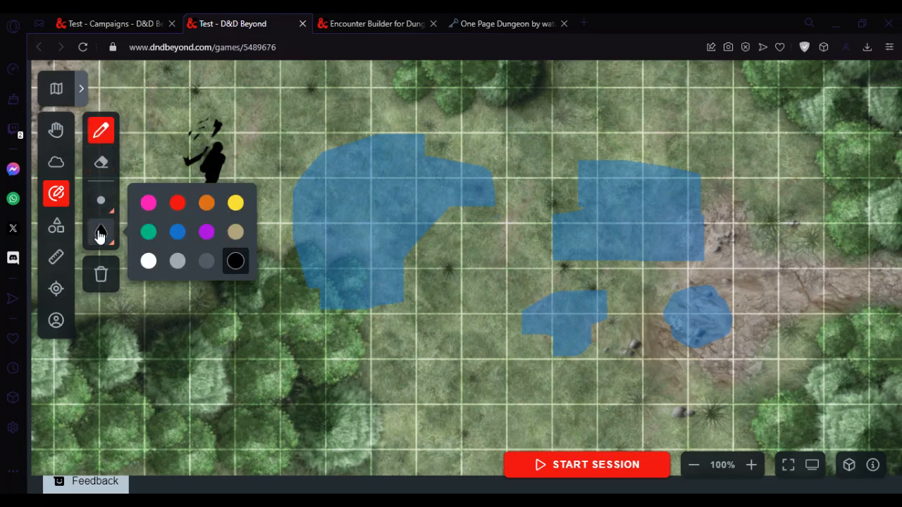
{"action": "left_click", "coordinate": [177, 203]}
{"action": "mouse_move", "coordinate": [186, 236]}
{"action": "left_mouse_down"}
{"action": "mouse_move", "coordinate": [180, 248]}
{"action": "mouse_move", "coordinate": [204, 211]}
{"action": "mouse_move", "coordinate": [173, 226]}
{"action": "mouse_move", "coordinate": [171, 200]}
{"action": "left_mouse_up"}
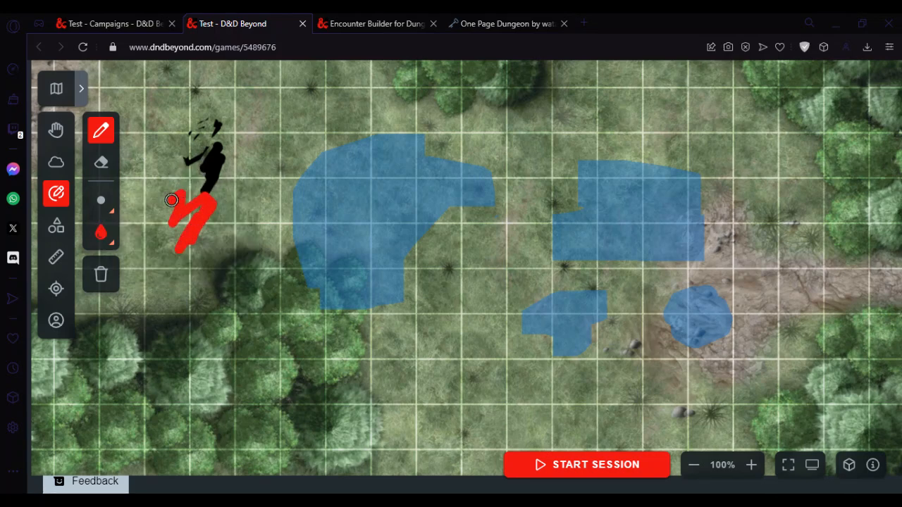
Step: Clear all drawings from the map and draw a red scribble on the grass beside the large fog patch
{"action": "left_click", "coordinate": [98, 279]}
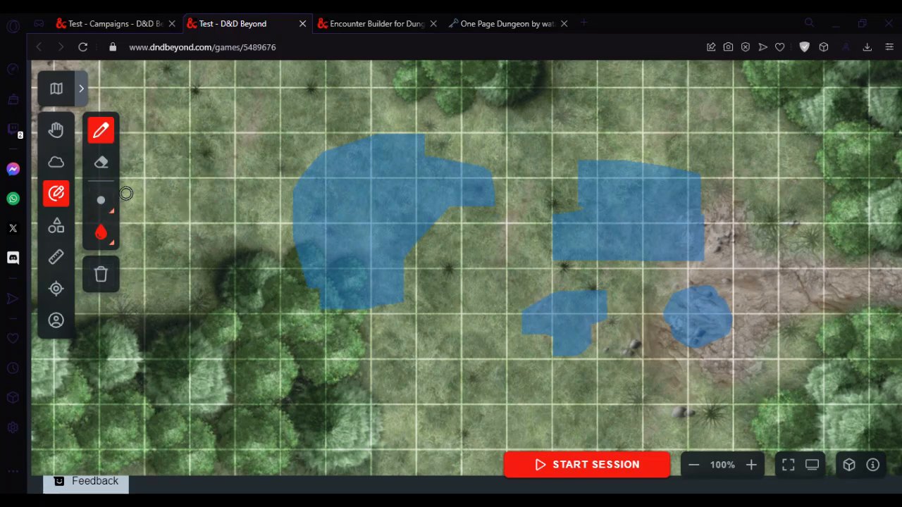
{"action": "mouse_move", "coordinate": [211, 125]}
{"action": "left_mouse_down"}
{"action": "mouse_move", "coordinate": [213, 162]}
{"action": "mouse_move", "coordinate": [178, 171]}
{"action": "mouse_move", "coordinate": [193, 146]}
{"action": "left_mouse_up"}
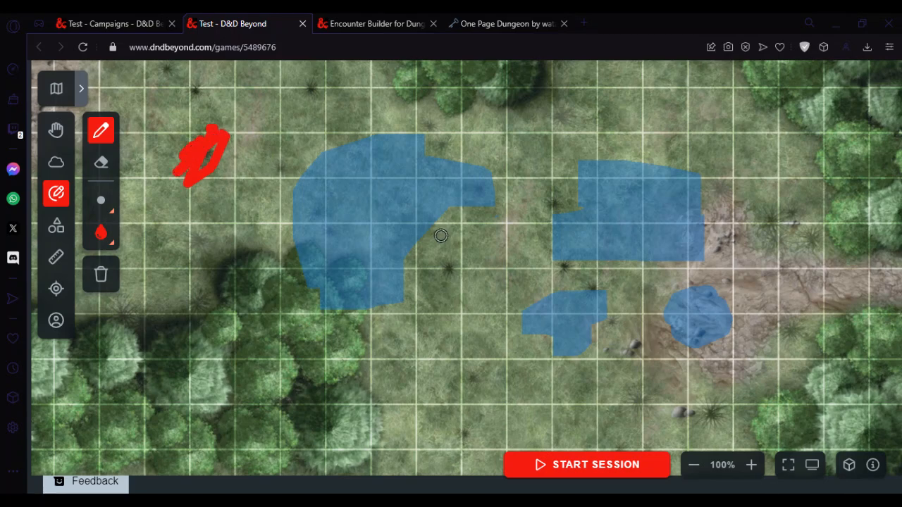
Step: Try to place a square overlay on the grass near the red scribble
{"action": "left_click", "coordinate": [68, 232]}
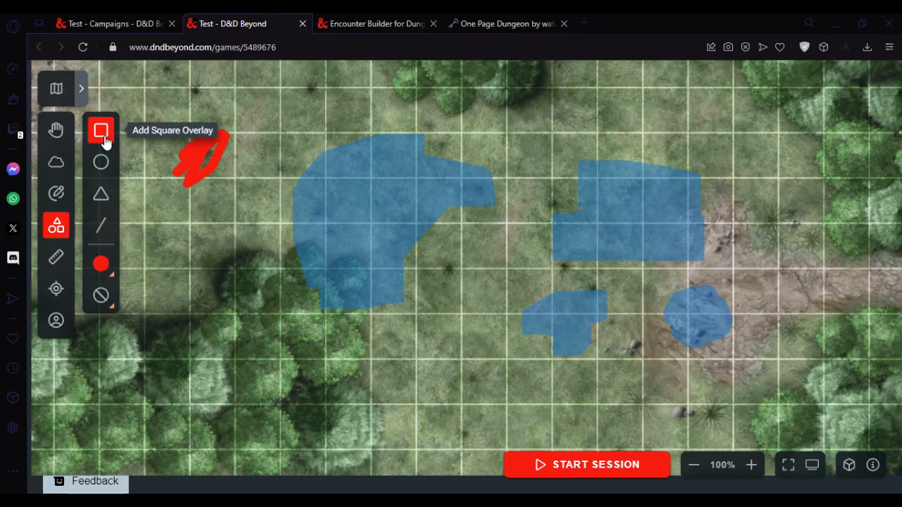
{"action": "left_click", "coordinate": [102, 139]}
{"action": "left_click_drag", "start_coordinate": [212, 209], "coordinate": [224, 224]}
{"action": "left_click", "coordinate": [56, 224]}
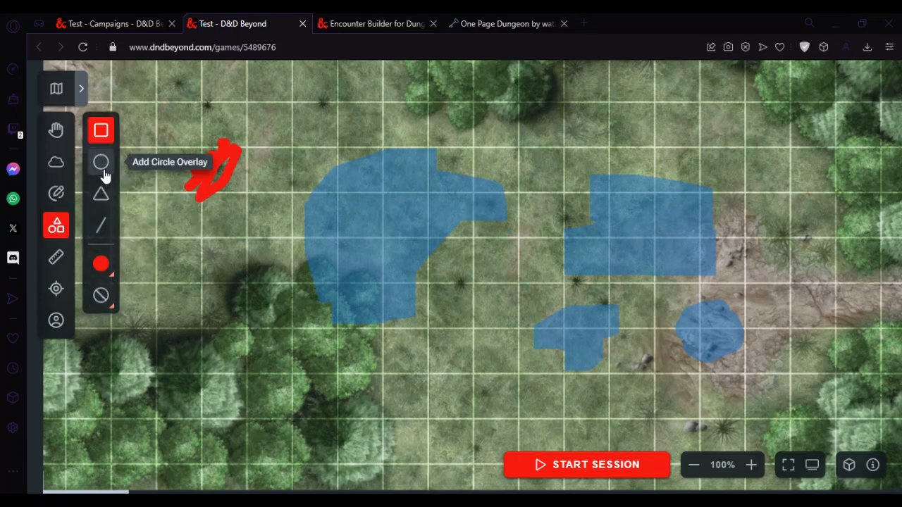
{"action": "left_click", "coordinate": [102, 136]}
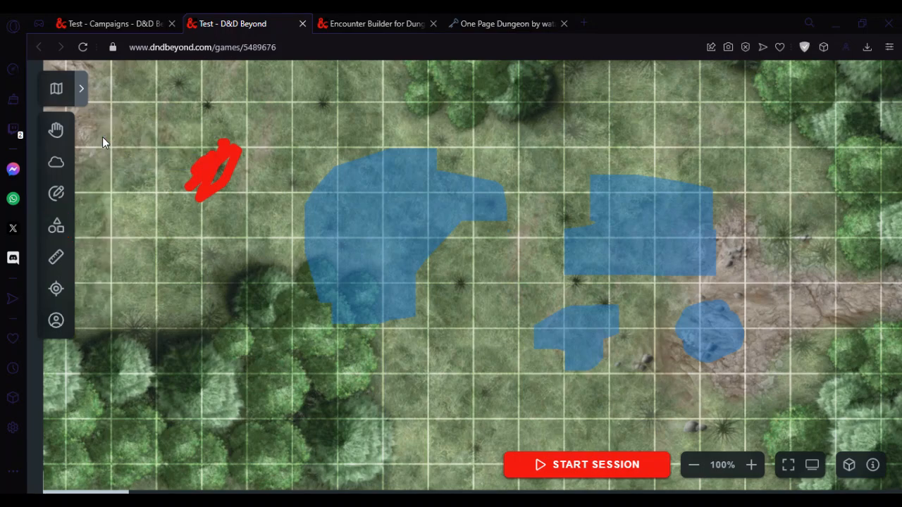
{"action": "left_click_drag", "start_coordinate": [245, 184], "coordinate": [165, 222]}
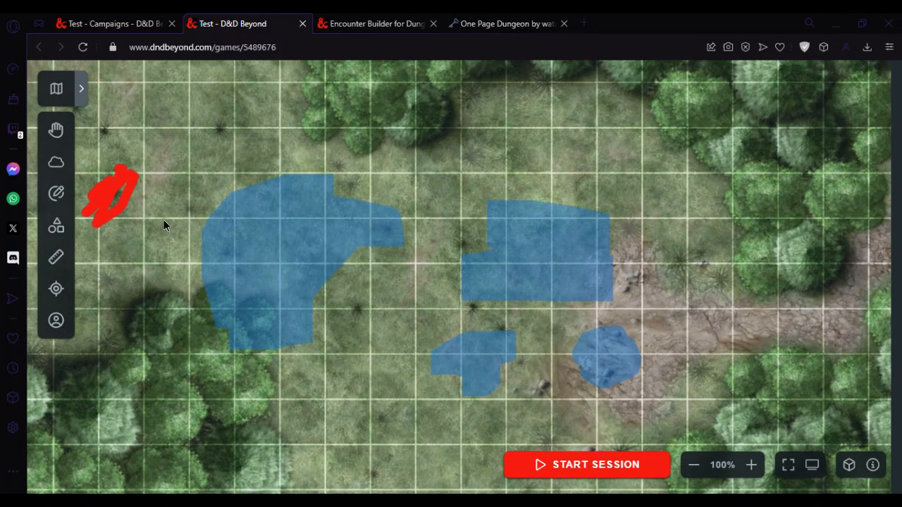
{"action": "mouse_move", "coordinate": [357, 143]}
{"action": "left_mouse_down"}
{"action": "mouse_move", "coordinate": [381, 273]}
{"action": "mouse_move", "coordinate": [346, 147]}
{"action": "left_mouse_up"}
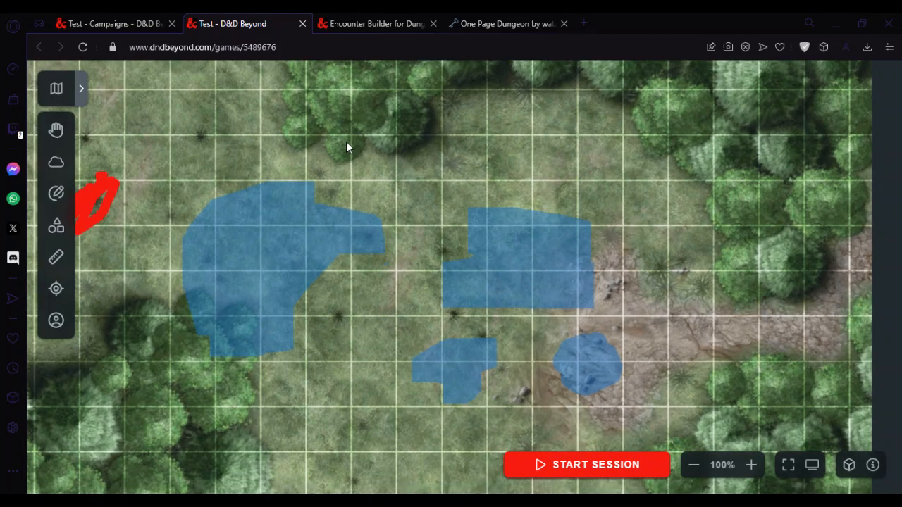
Step: Place a red square overlay with the flame effect over the large fog patch and move it between the two larger fog patches
{"action": "left_click", "coordinate": [56, 229]}
{"action": "left_click", "coordinate": [103, 140]}
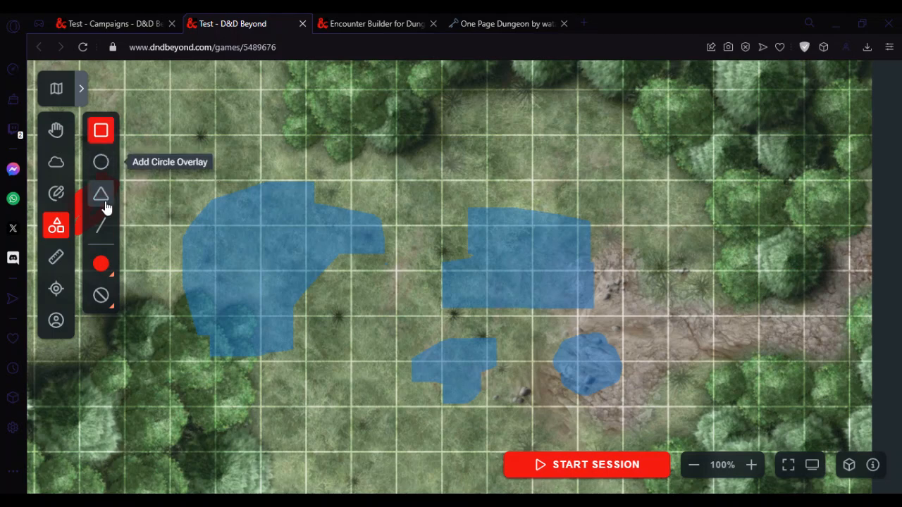
{"action": "left_click", "coordinate": [102, 306]}
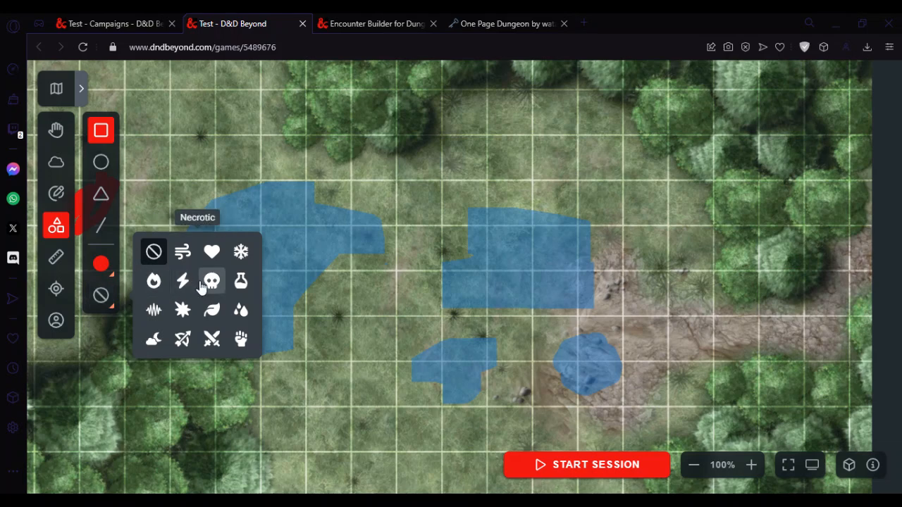
{"action": "left_click", "coordinate": [154, 281]}
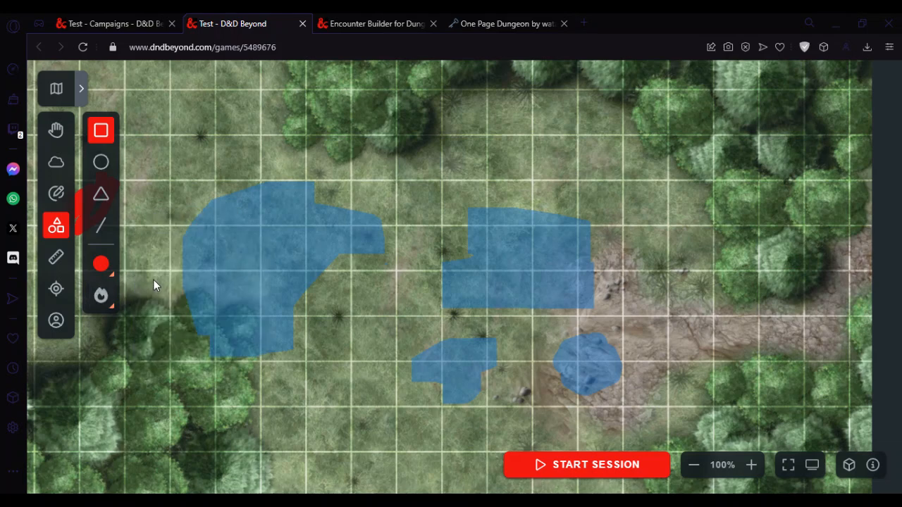
{"action": "left_click_drag", "start_coordinate": [233, 183], "coordinate": [360, 232]}
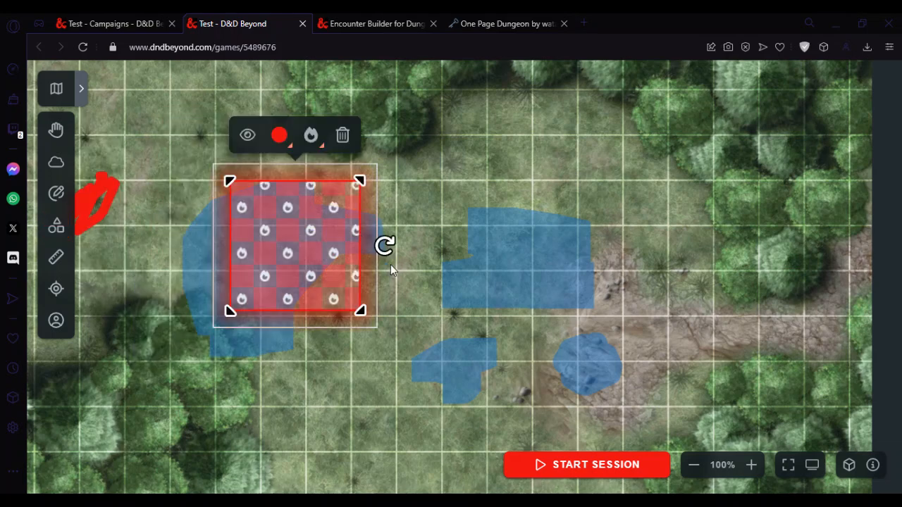
{"action": "left_click_drag", "start_coordinate": [300, 235], "coordinate": [425, 229]}
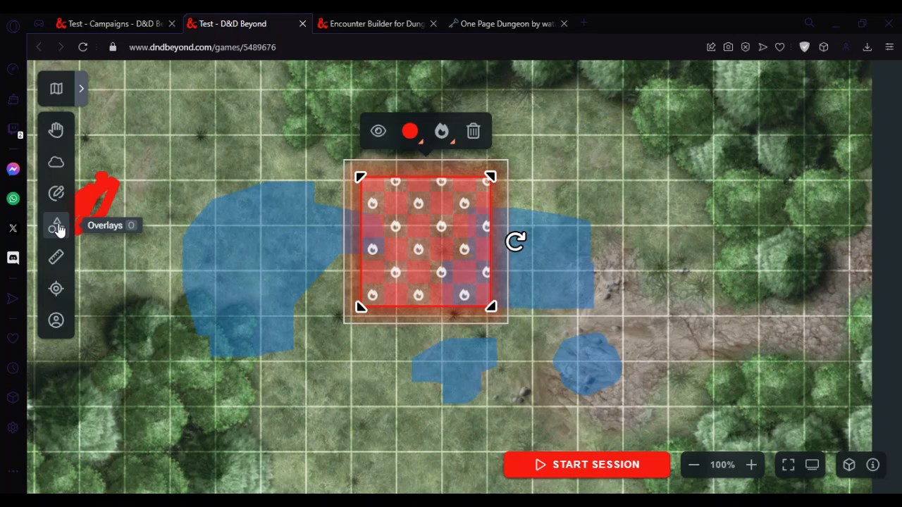
Step: Switch the square overlay's effect to the wind pattern and finally to None
{"action": "left_click", "coordinate": [439, 132]}
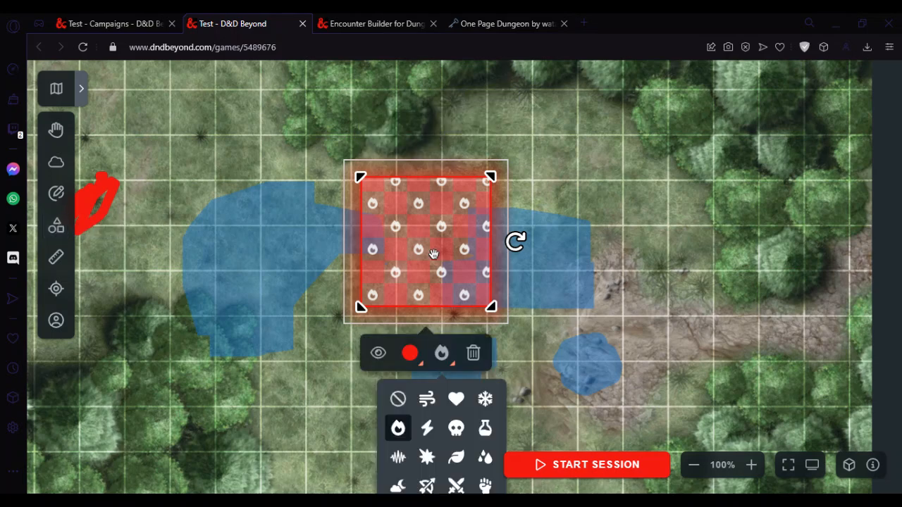
{"action": "left_click", "coordinate": [427, 399]}
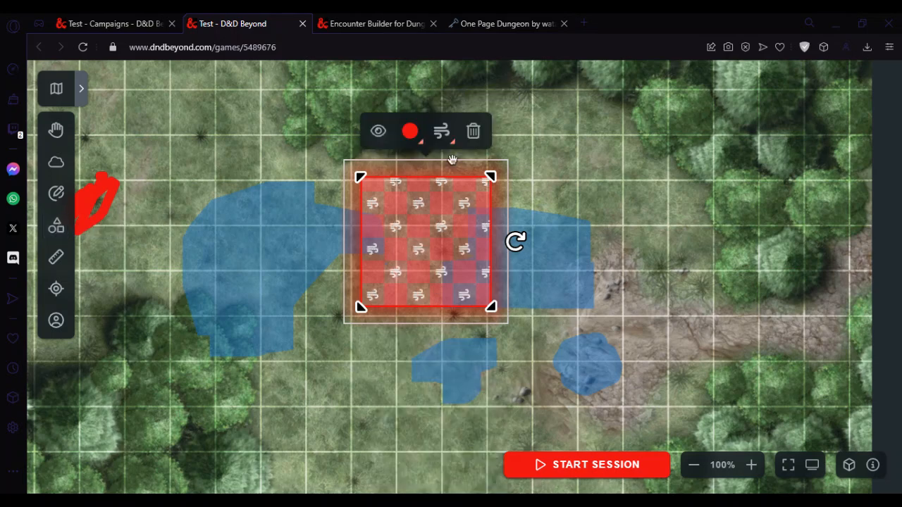
{"action": "left_click", "coordinate": [444, 135]}
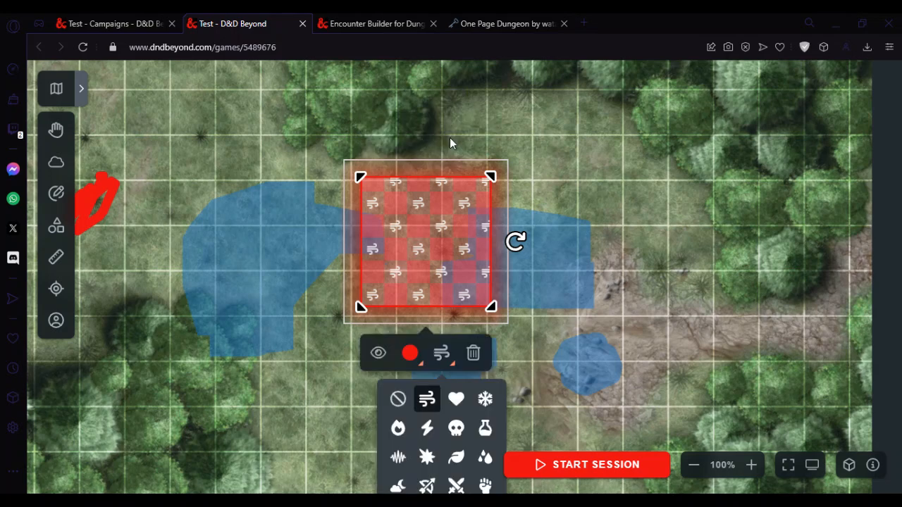
{"action": "left_click", "coordinate": [399, 400]}
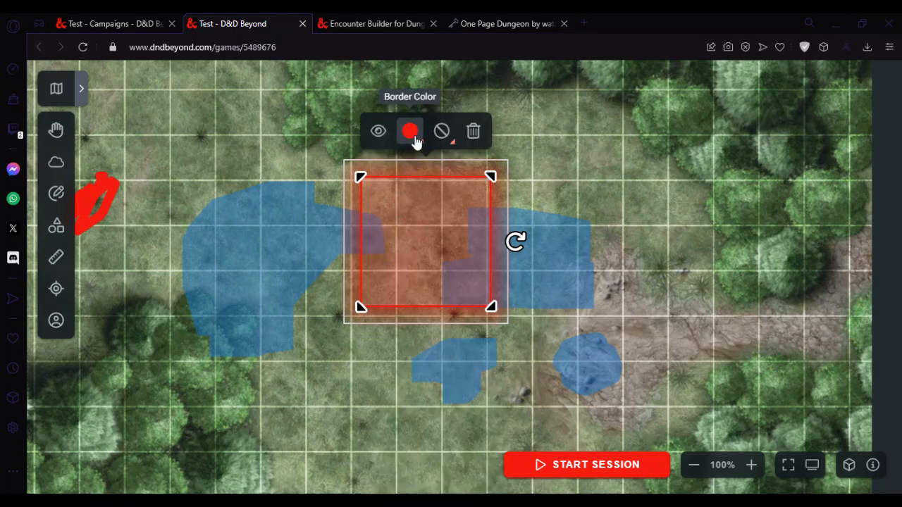
Step: Toggle the square overlay's visibility off and on, and move it over the upper part of the large fog patch
{"action": "left_click", "coordinate": [387, 140]}
{"action": "left_click", "coordinate": [386, 139]}
{"action": "left_click_drag", "start_coordinate": [418, 246], "coordinate": [233, 185]}
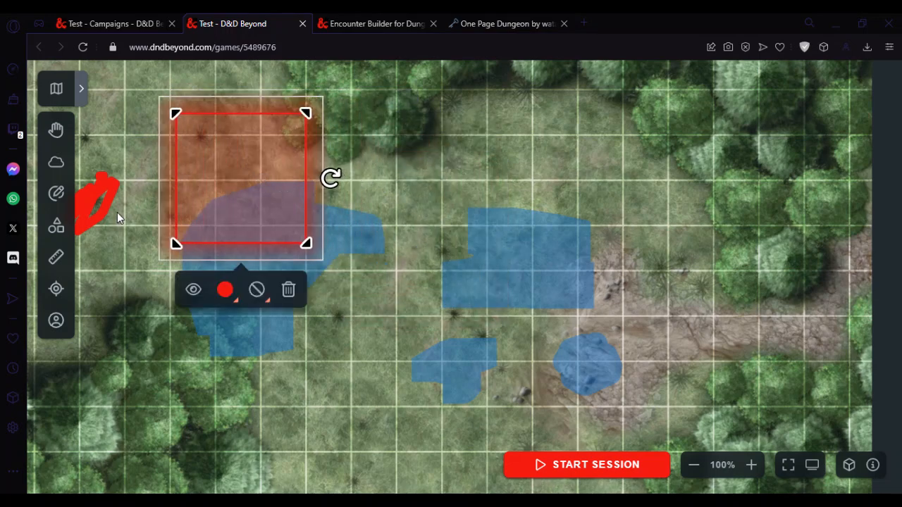
Step: Place a red cone overlay to the right of the square overlay, near the upper trees, and set its effect to lightning
{"action": "left_click", "coordinate": [61, 232]}
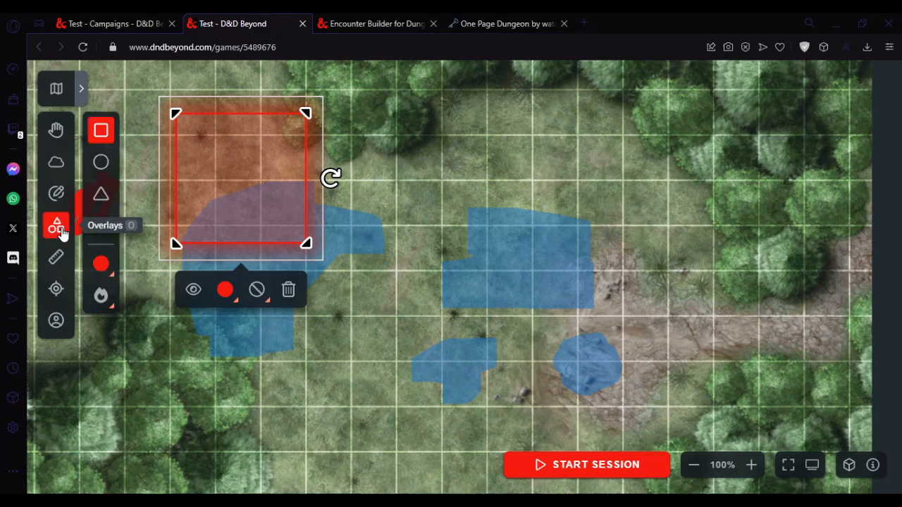
{"action": "left_click", "coordinate": [102, 198]}
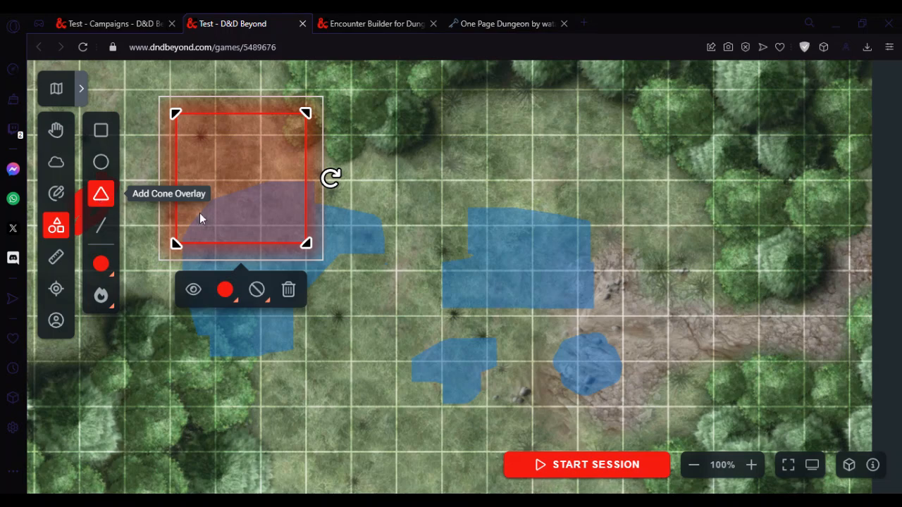
{"action": "left_click", "coordinate": [412, 253]}
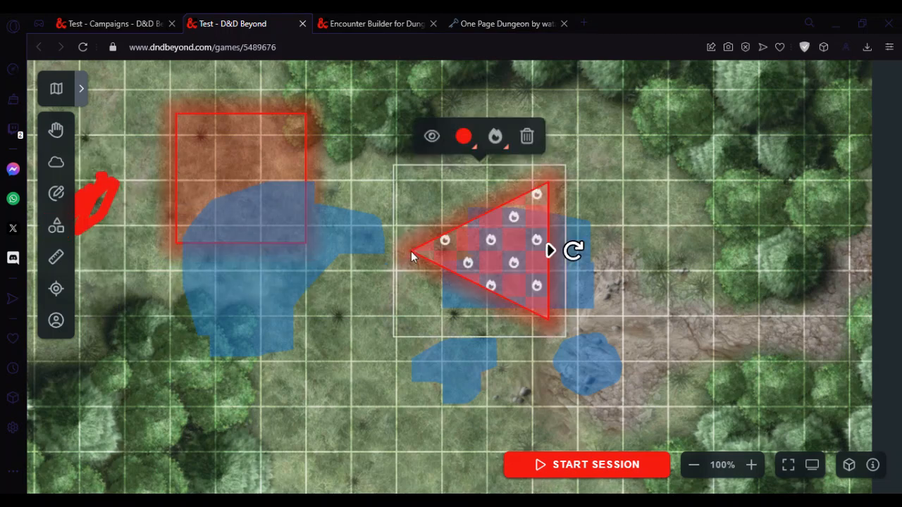
{"action": "left_click_drag", "start_coordinate": [516, 271], "coordinate": [453, 183]}
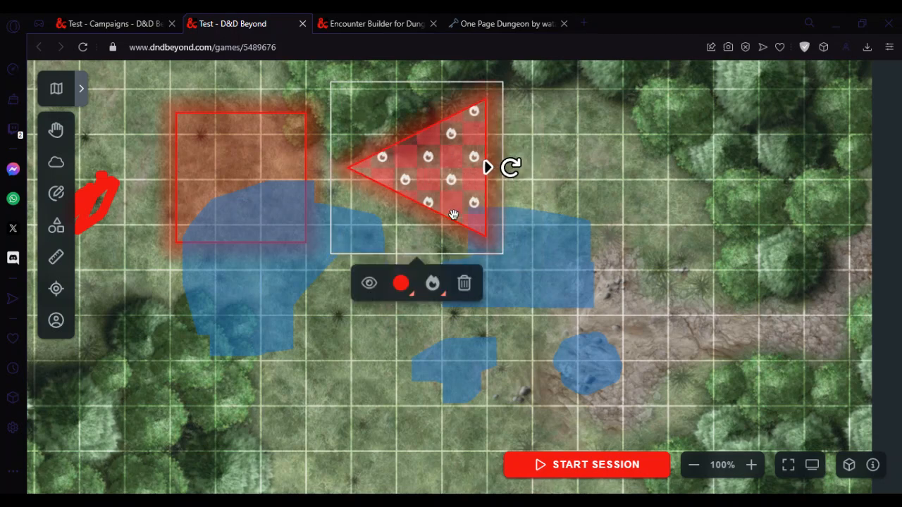
{"action": "left_click", "coordinate": [432, 283]}
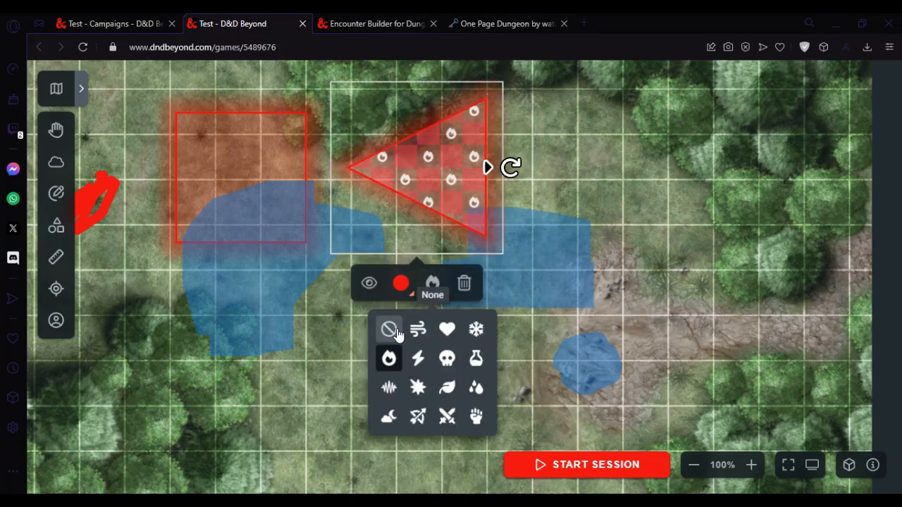
{"action": "left_click", "coordinate": [417, 359]}
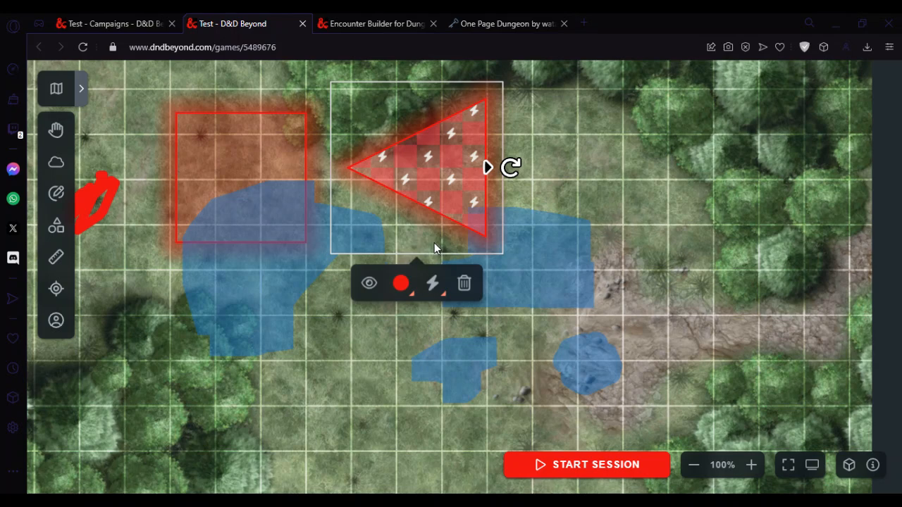
Step: Recolour the cone overlay blue, move it over the trees in the map's upper right area and hide it
{"action": "left_click", "coordinate": [410, 288]}
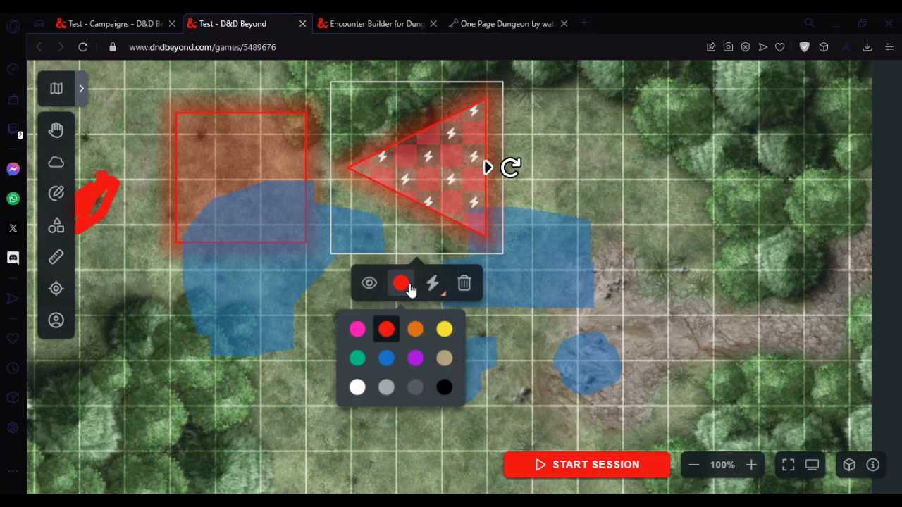
{"action": "left_click", "coordinate": [394, 359]}
{"action": "left_click_drag", "start_coordinate": [444, 171], "coordinate": [694, 179]}
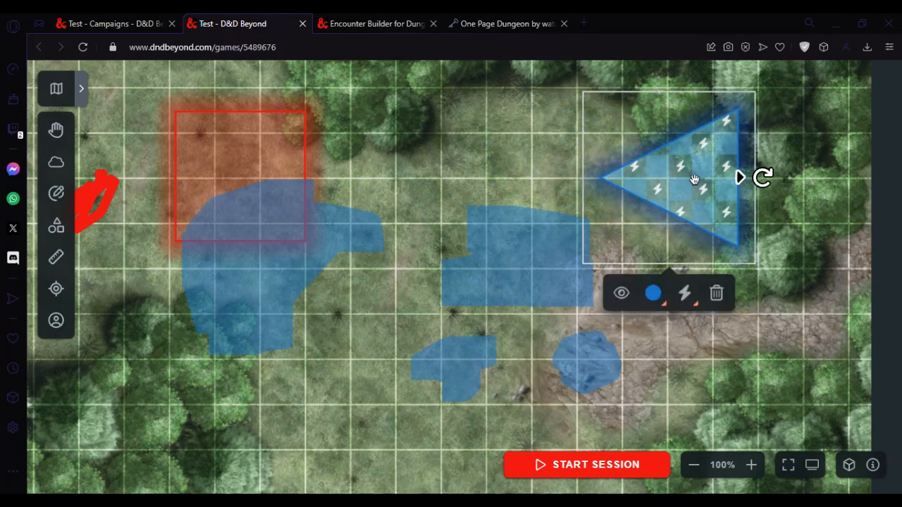
{"action": "left_click", "coordinate": [618, 295]}
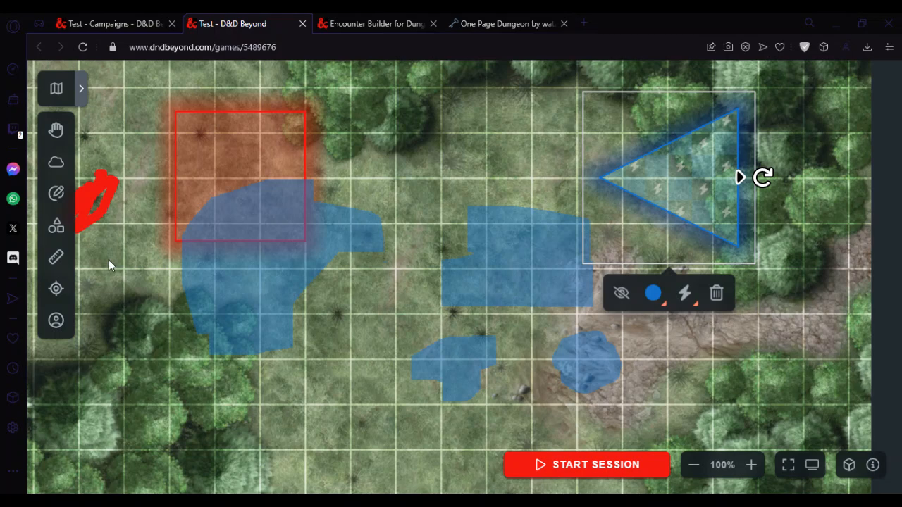
Step: Place a red line overlay with the flame effect between the large fog patch and the small fog patch below
{"action": "left_click", "coordinate": [56, 226]}
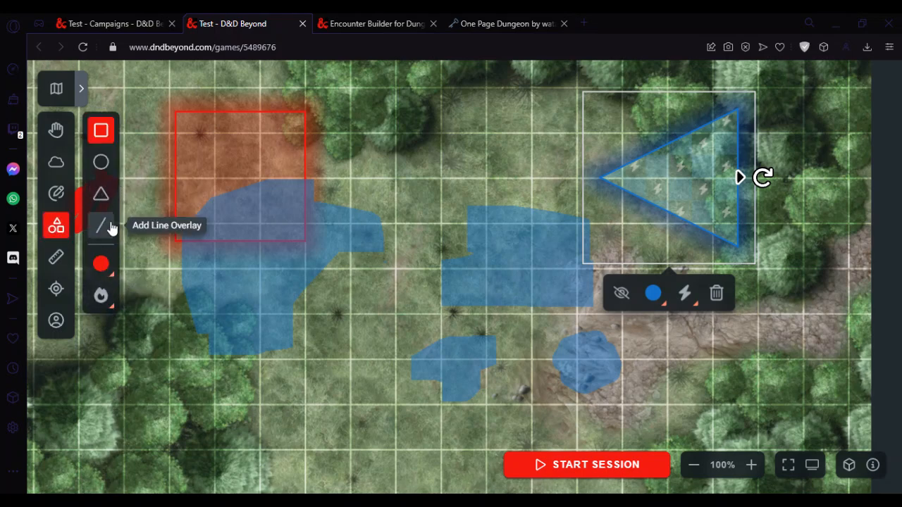
{"action": "left_click", "coordinate": [110, 225]}
{"action": "left_click", "coordinate": [343, 352]}
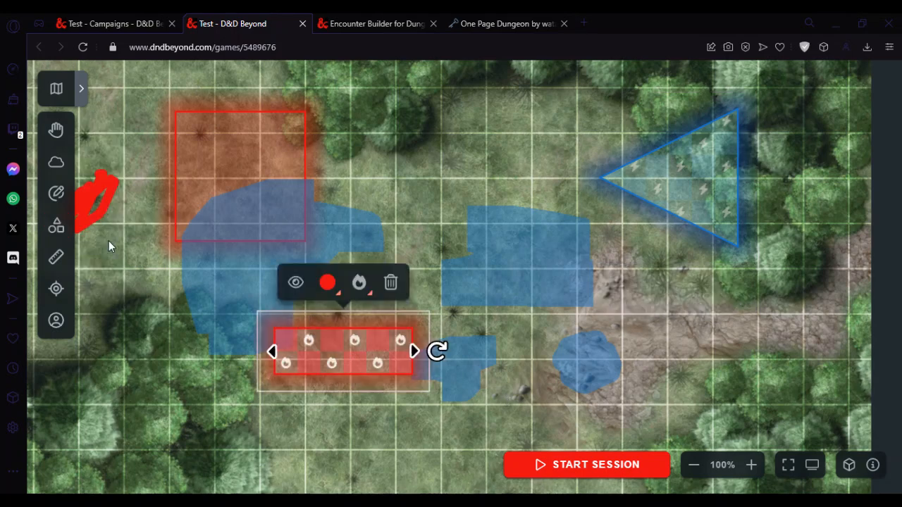
Step: Measure several distances across the clearing, from between the two larger fog patches and from the path
{"action": "left_click", "coordinate": [62, 260]}
{"action": "left_click_drag", "start_coordinate": [385, 164], "coordinate": [477, 215]}
{"action": "left_click_drag", "start_coordinate": [378, 229], "coordinate": [519, 133]}
{"action": "left_click_drag", "start_coordinate": [377, 164], "coordinate": [573, 260]}
{"action": "left_click_drag", "start_coordinate": [762, 268], "coordinate": [599, 244]}
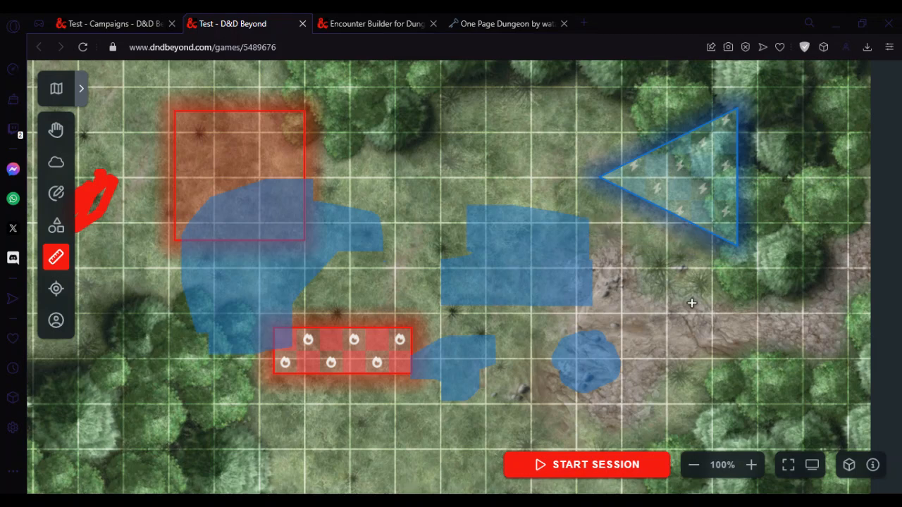
Step: Draw pointer trails across the clearing and ping a spot beside the blocky fog patch
{"action": "left_click", "coordinate": [57, 294]}
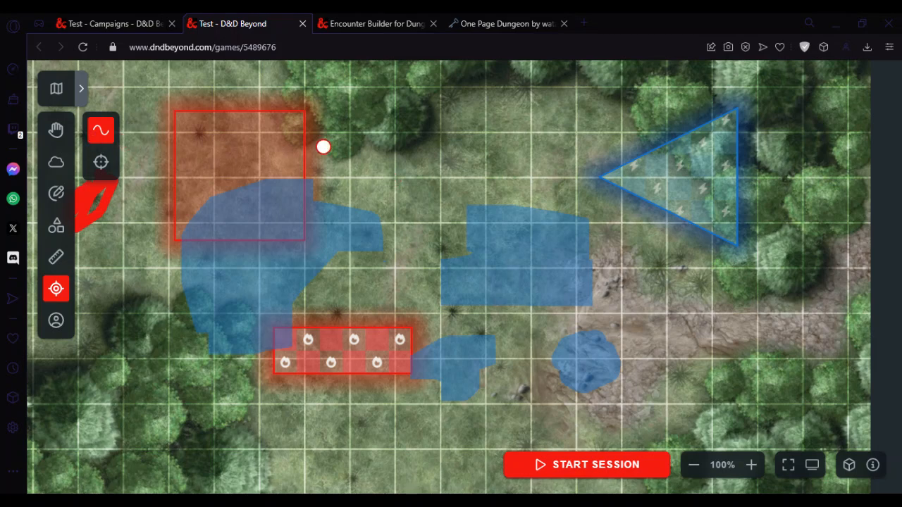
{"action": "mouse_move", "coordinate": [405, 155]}
{"action": "left_mouse_down"}
{"action": "mouse_move", "coordinate": [443, 156]}
{"action": "mouse_move", "coordinate": [503, 182]}
{"action": "mouse_move", "coordinate": [450, 258]}
{"action": "mouse_move", "coordinate": [519, 240]}
{"action": "mouse_move", "coordinate": [552, 257]}
{"action": "mouse_move", "coordinate": [543, 277]}
{"action": "mouse_move", "coordinate": [399, 167]}
{"action": "mouse_move", "coordinate": [370, 172]}
{"action": "mouse_move", "coordinate": [402, 194]}
{"action": "mouse_move", "coordinate": [467, 139]}
{"action": "mouse_move", "coordinate": [524, 235]}
{"action": "mouse_move", "coordinate": [394, 142]}
{"action": "mouse_move", "coordinate": [312, 190]}
{"action": "mouse_move", "coordinate": [375, 232]}
{"action": "mouse_move", "coordinate": [473, 132]}
{"action": "mouse_move", "coordinate": [521, 147]}
{"action": "mouse_move", "coordinate": [342, 167]}
{"action": "mouse_move", "coordinate": [504, 153]}
{"action": "mouse_move", "coordinate": [380, 176]}
{"action": "mouse_move", "coordinate": [475, 114]}
{"action": "mouse_move", "coordinate": [431, 227]}
{"action": "mouse_move", "coordinate": [373, 172]}
{"action": "mouse_move", "coordinate": [491, 217]}
{"action": "mouse_move", "coordinate": [427, 235]}
{"action": "left_mouse_up"}
{"action": "mouse_move", "coordinate": [358, 197]}
{"action": "left_mouse_down"}
{"action": "mouse_move", "coordinate": [510, 197]}
{"action": "mouse_move", "coordinate": [494, 290]}
{"action": "mouse_move", "coordinate": [380, 200]}
{"action": "mouse_move", "coordinate": [530, 245]}
{"action": "mouse_move", "coordinate": [380, 141]}
{"action": "mouse_move", "coordinate": [524, 222]}
{"action": "mouse_move", "coordinate": [513, 242]}
{"action": "left_mouse_up"}
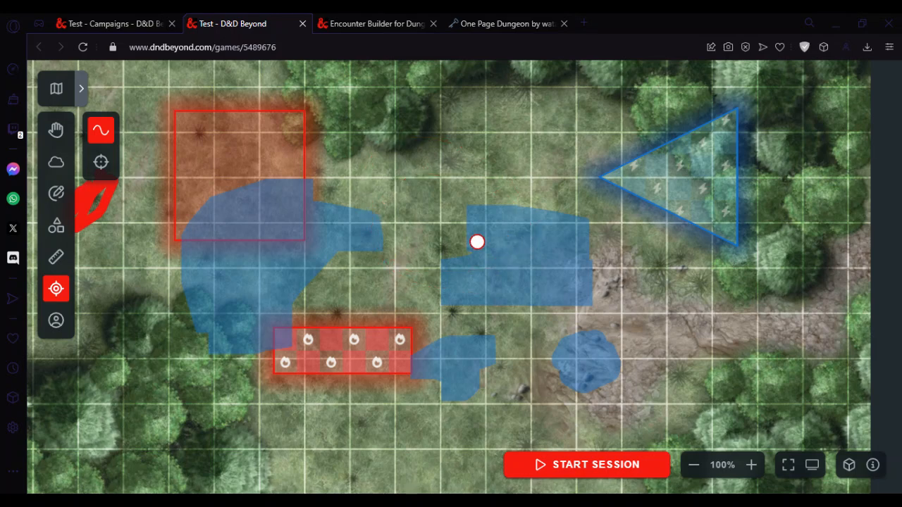
{"action": "left_click", "coordinate": [101, 162]}
{"action": "left_click", "coordinate": [459, 205]}
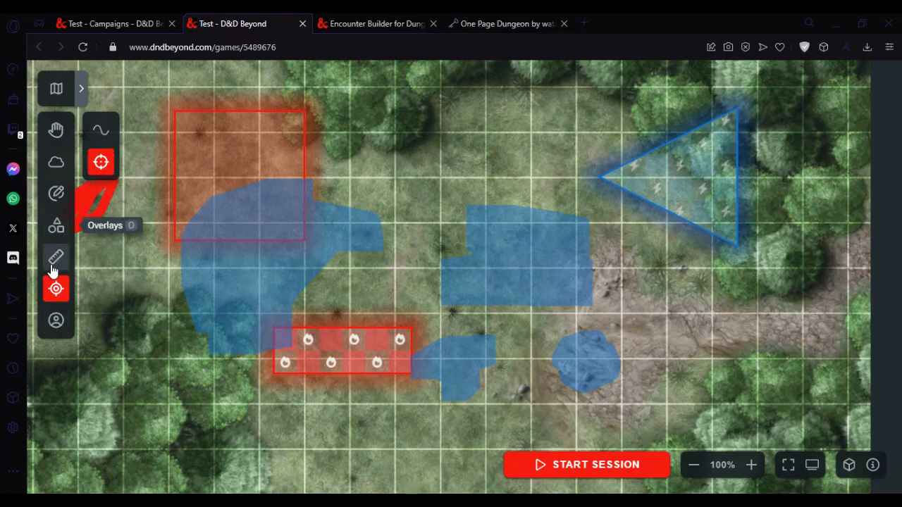
Step: Search the monster tokens for wolf, add the first Dire Wolf and place it above the blocky fog patch
{"action": "left_click", "coordinate": [54, 320]}
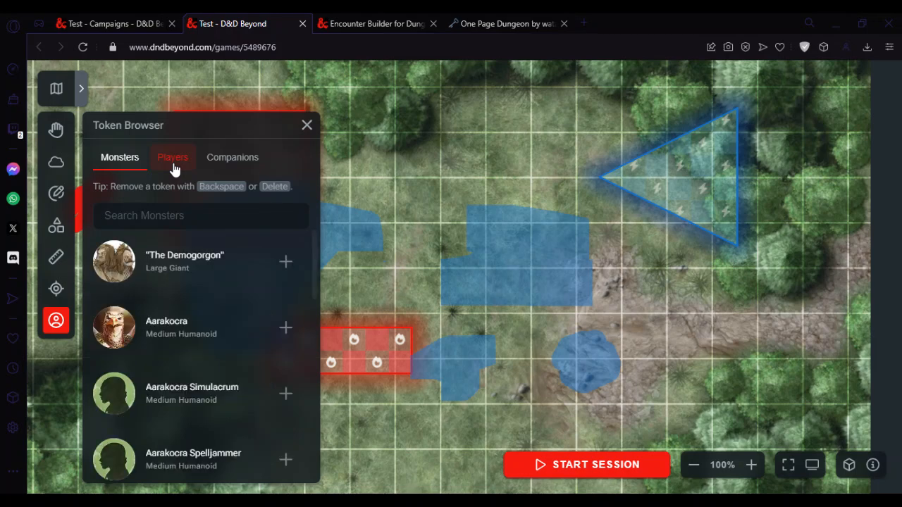
{"action": "left_click", "coordinate": [154, 215]}
{"action": "type", "text": "wolf"}
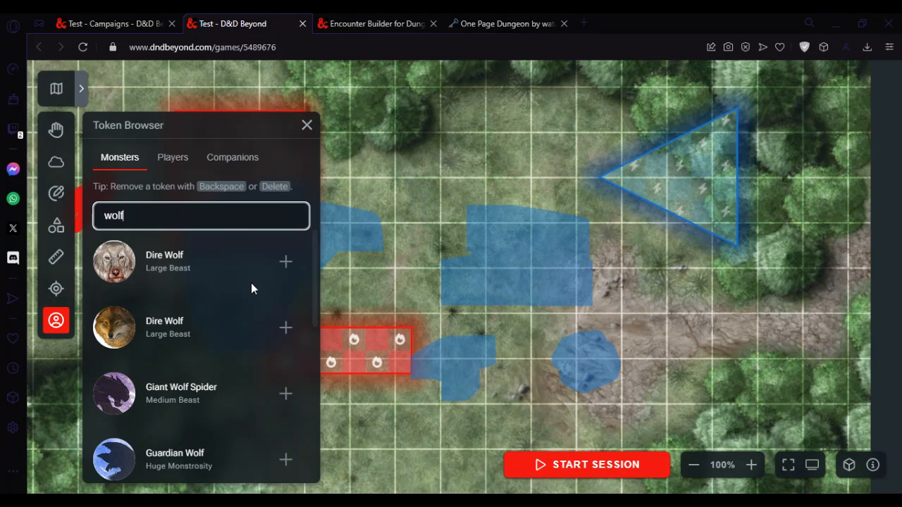
{"action": "mouse_move", "coordinate": [316, 241]}
{"action": "left_mouse_down"}
{"action": "mouse_move", "coordinate": [316, 258]}
{"action": "mouse_move", "coordinate": [317, 228]}
{"action": "left_mouse_up"}
{"action": "left_click", "coordinate": [286, 261]}
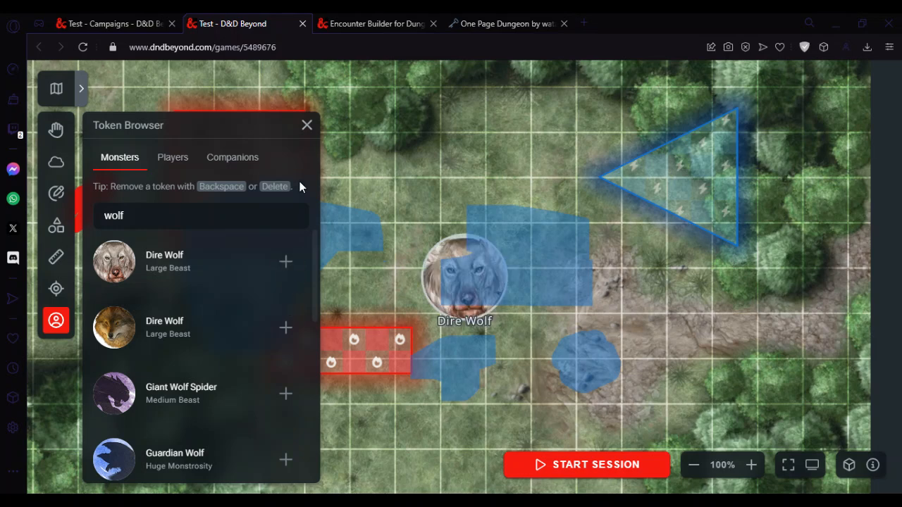
{"action": "left_click", "coordinate": [307, 125]}
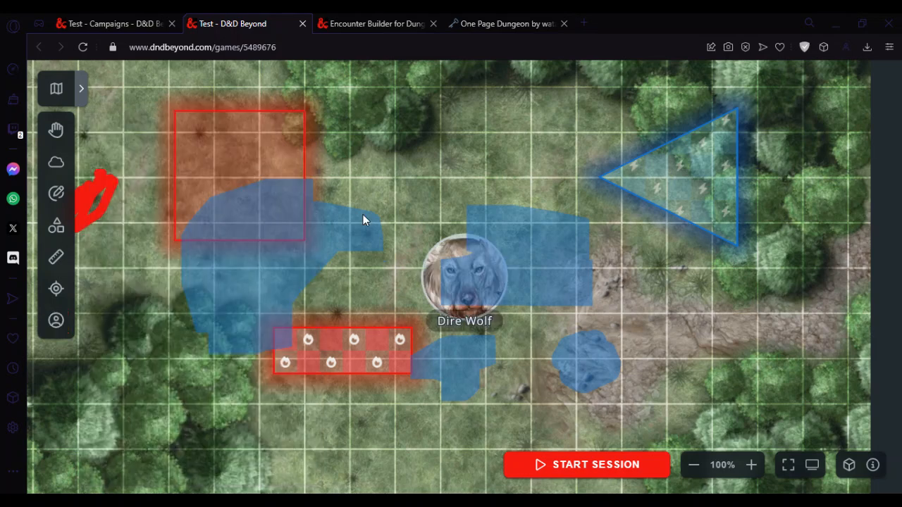
{"action": "left_click", "coordinate": [449, 293]}
{"action": "left_click_drag", "start_coordinate": [449, 293], "coordinate": [495, 171]}
Step: Add the Mapbear player token and place it just to the left of the Dire Wolf
{"action": "left_click", "coordinate": [57, 321]}
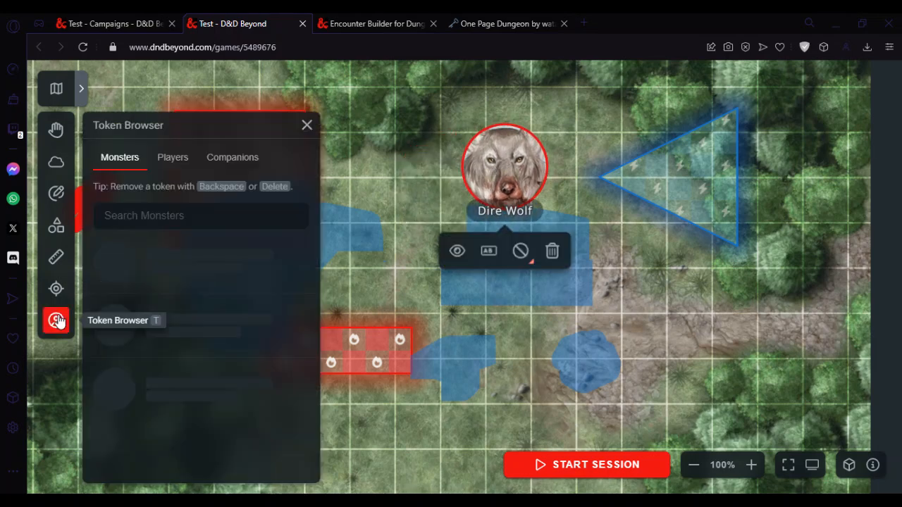
{"action": "left_click", "coordinate": [171, 158]}
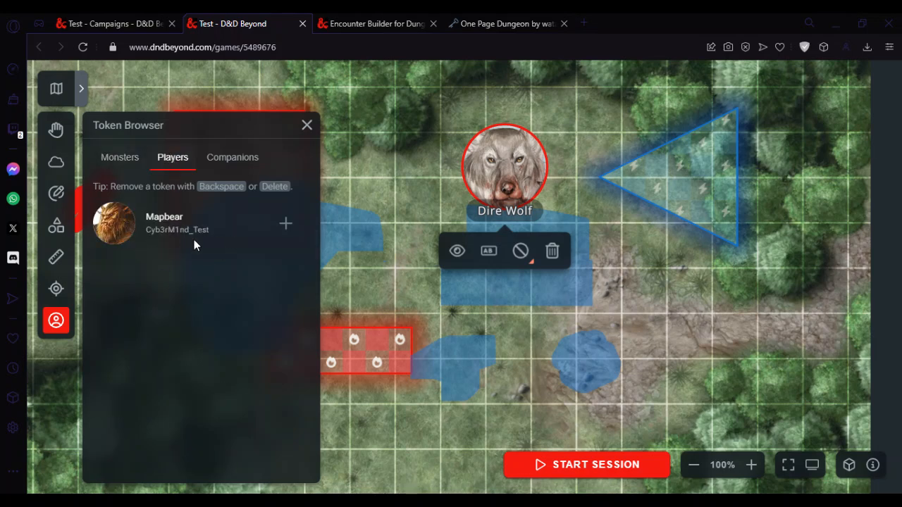
{"action": "left_click", "coordinate": [284, 224]}
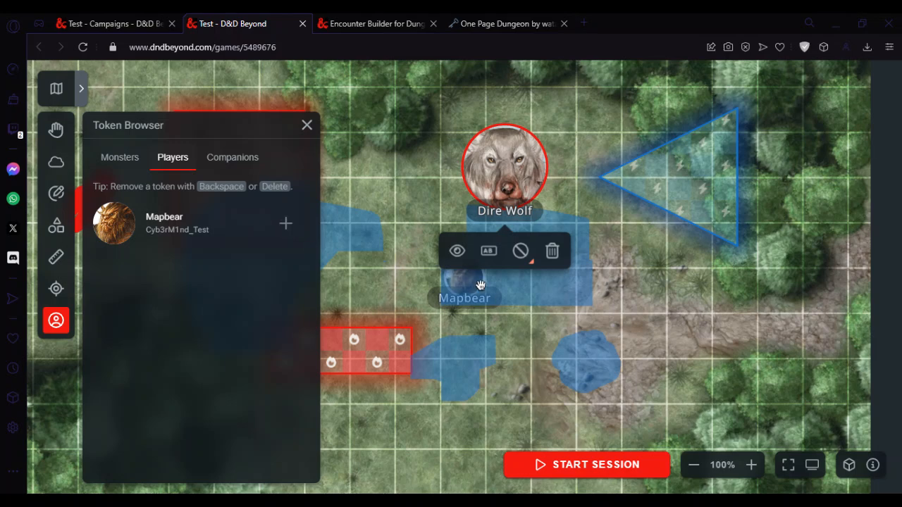
{"action": "left_click_drag", "start_coordinate": [474, 283], "coordinate": [419, 209]}
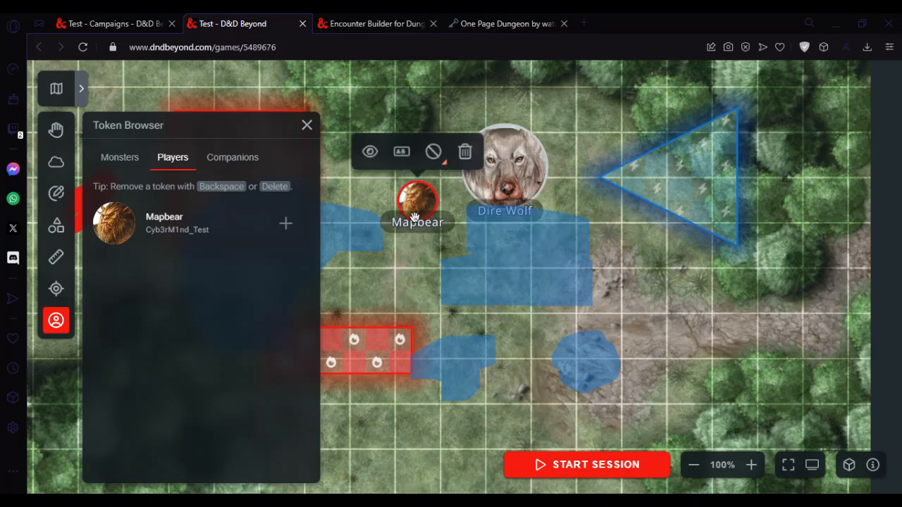
{"action": "left_click", "coordinate": [307, 125]}
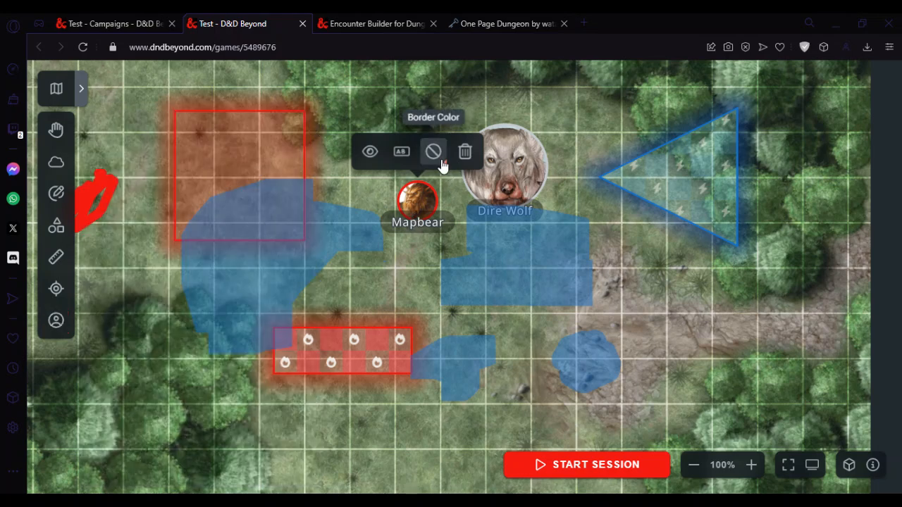
Step: Give the Dire Wolf token a red border and change it to black
{"action": "left_click", "coordinate": [516, 166]}
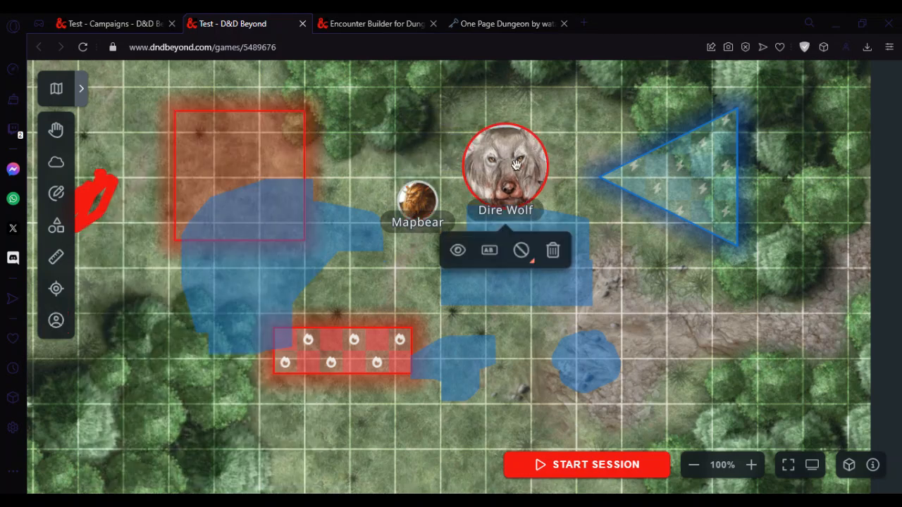
{"action": "left_click", "coordinate": [520, 252]}
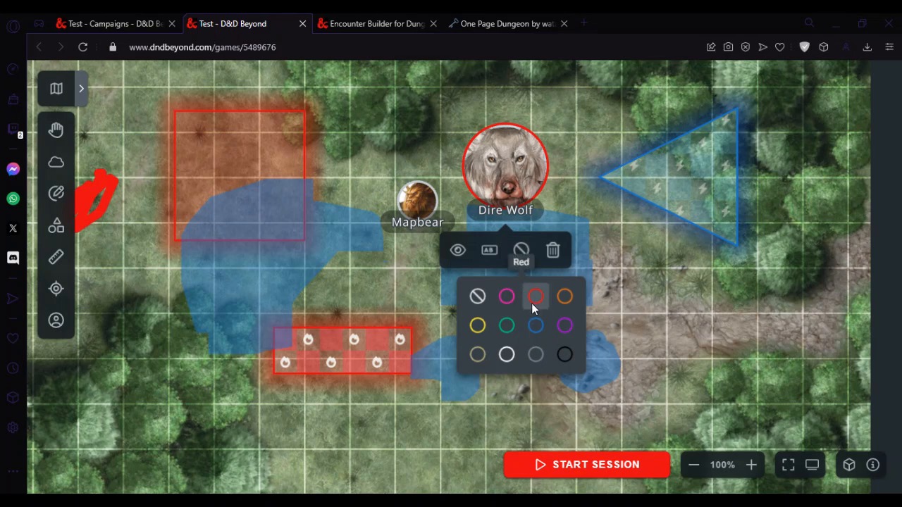
{"action": "left_click", "coordinate": [534, 296]}
{"action": "left_click", "coordinate": [523, 252]}
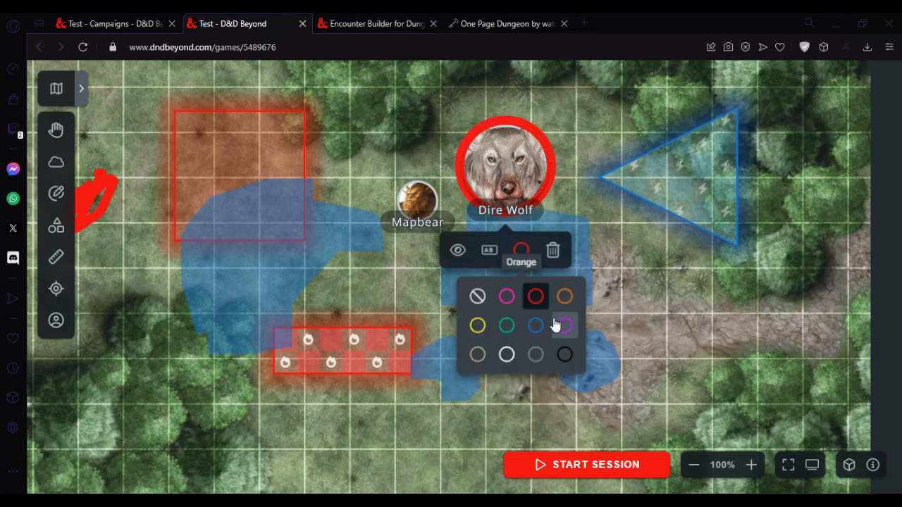
{"action": "left_click", "coordinate": [557, 349]}
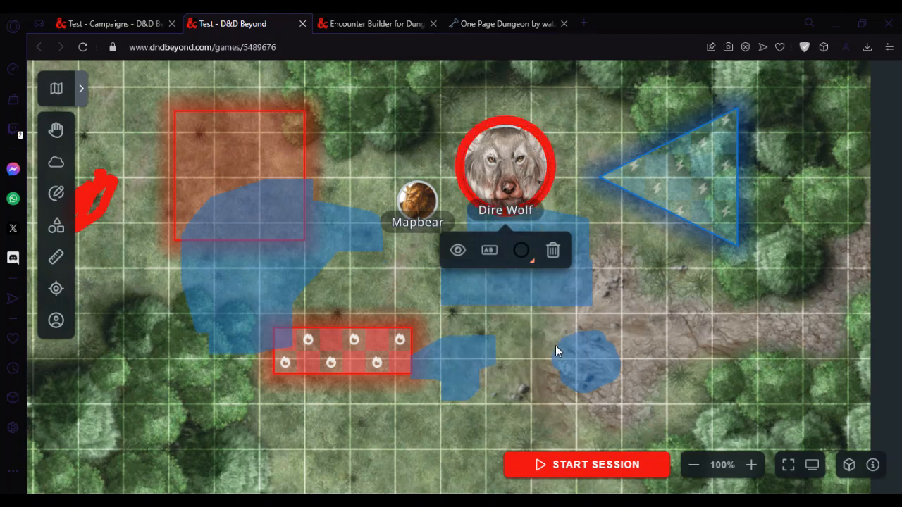
{"action": "left_click", "coordinate": [522, 253]}
{"action": "left_click", "coordinate": [524, 259]}
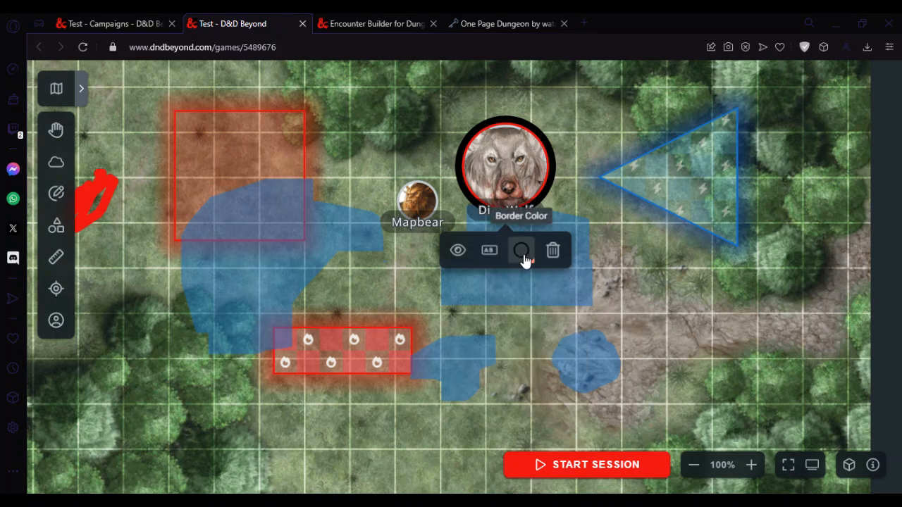
Step: Try a red and a white border on the Mapbear token and reset it to no border
{"action": "left_click", "coordinate": [421, 211]}
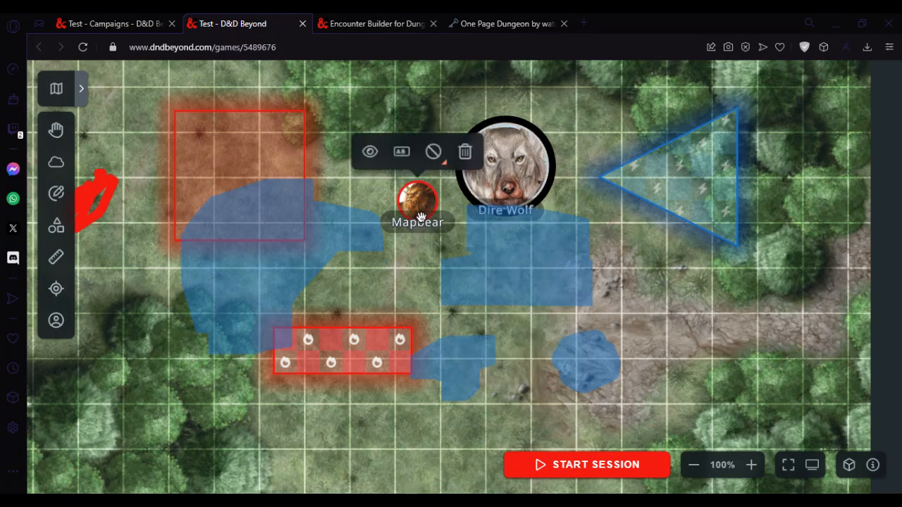
{"action": "left_click", "coordinate": [433, 152]}
{"action": "left_click", "coordinate": [451, 307]}
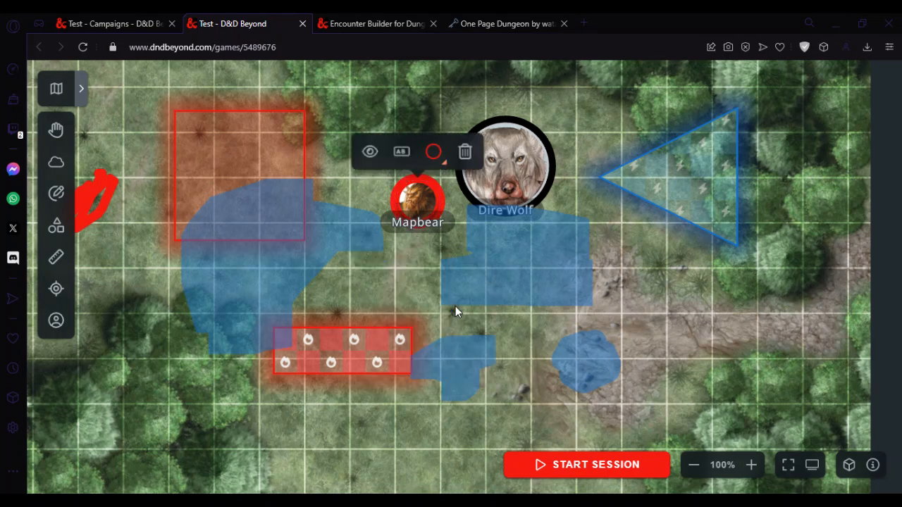
{"action": "left_click", "coordinate": [423, 158]}
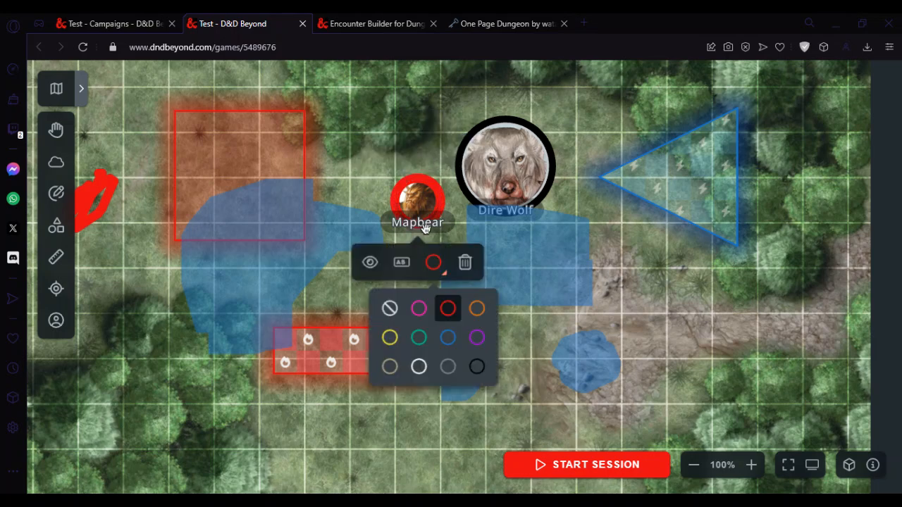
{"action": "left_click", "coordinate": [407, 372]}
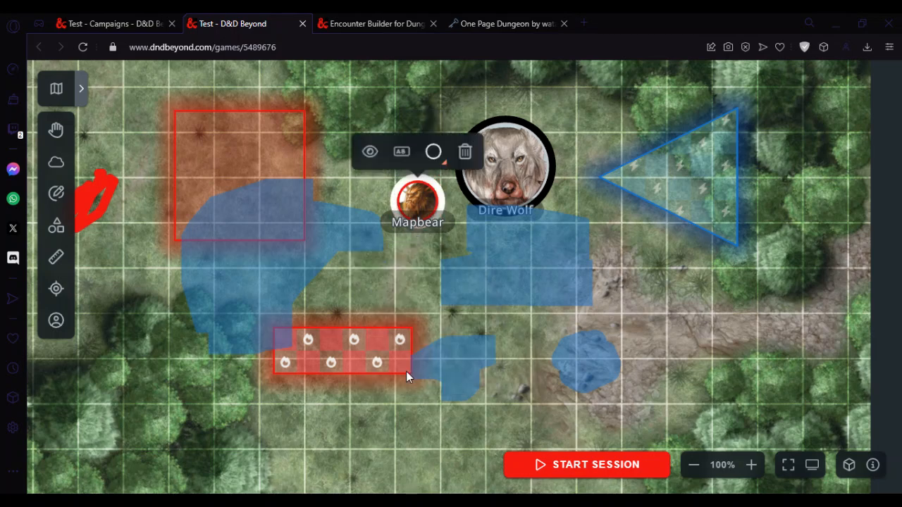
{"action": "left_click", "coordinate": [433, 152]}
{"action": "left_click", "coordinate": [391, 308]}
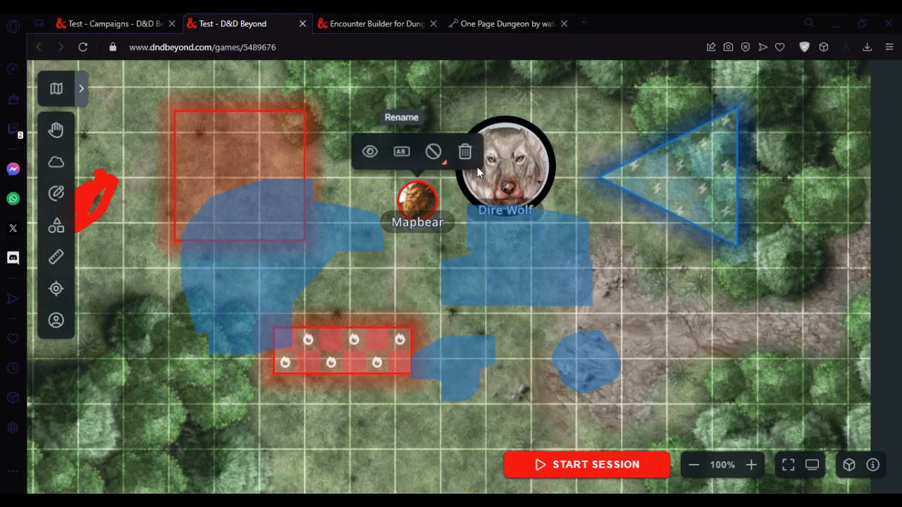
Step: Rename the Dire Wolf token to Big Bad Wolf, and hide and reveal it
{"action": "left_click", "coordinate": [502, 169]}
{"action": "left_click", "coordinate": [490, 257]}
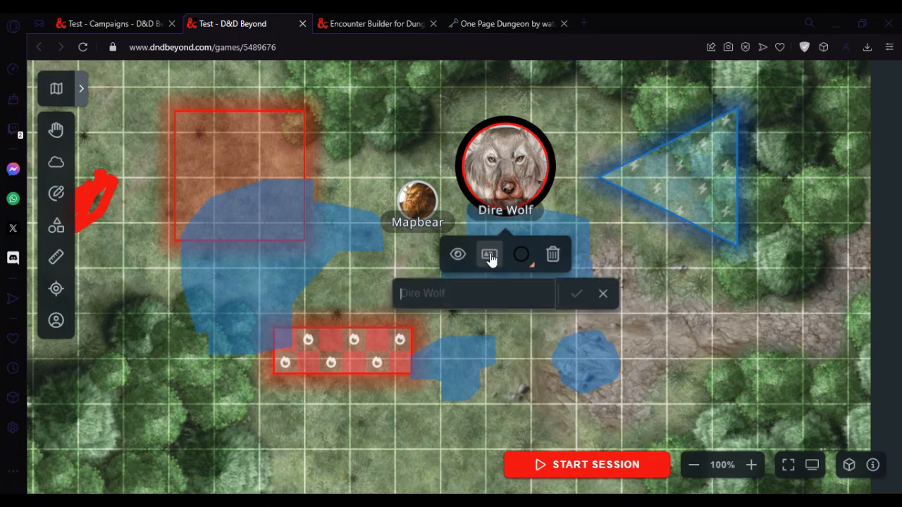
{"action": "type", "text": "B"}
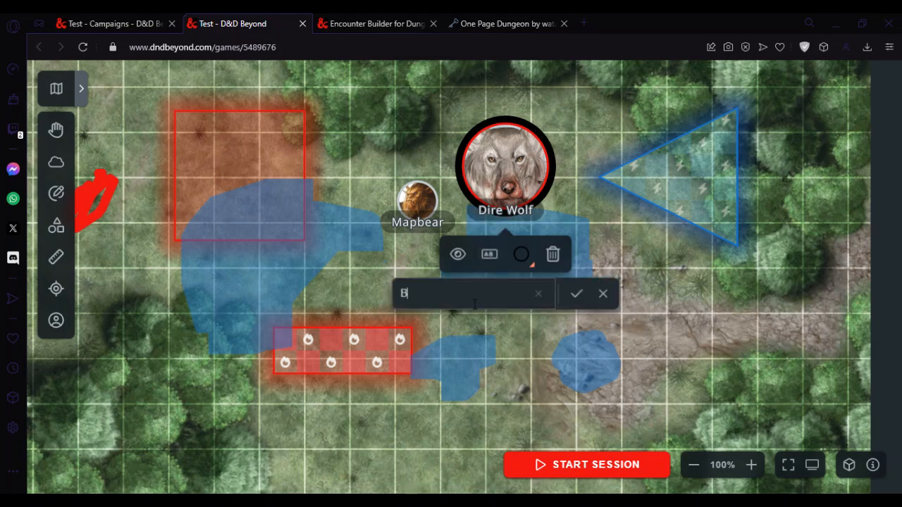
{"action": "type", "text": "ig Bad Wolf"}
{"action": "left_click", "coordinate": [577, 294]}
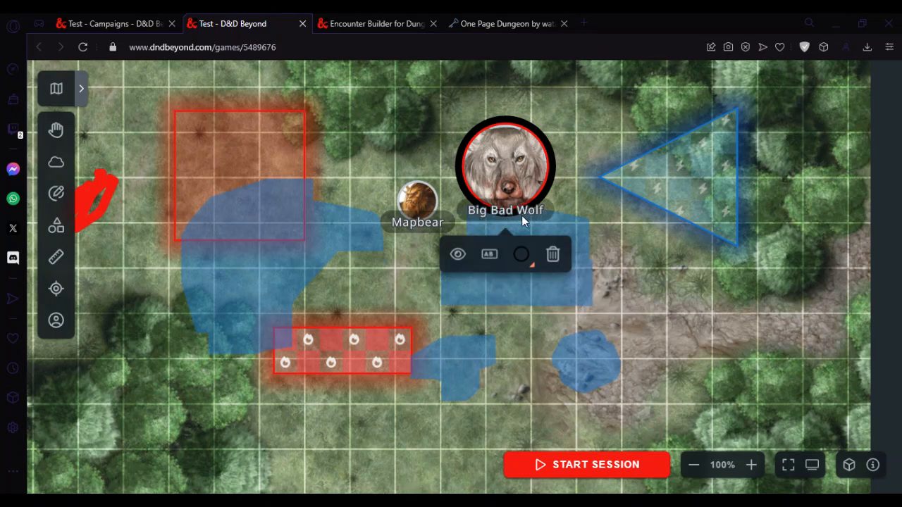
{"action": "left_click", "coordinate": [460, 260]}
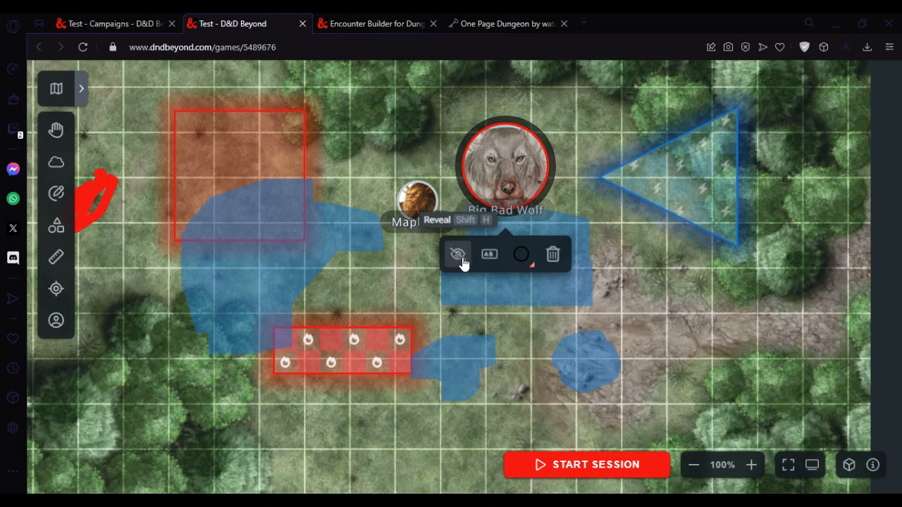
{"action": "left_click", "coordinate": [462, 261]}
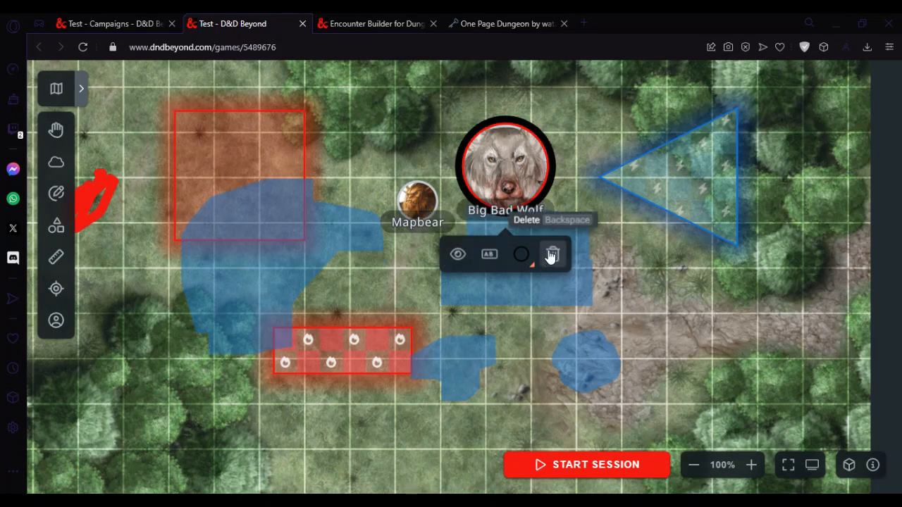
Step: Move the Mapbear token one square up and to the left, farther from the wolf
{"action": "left_click", "coordinate": [415, 205]}
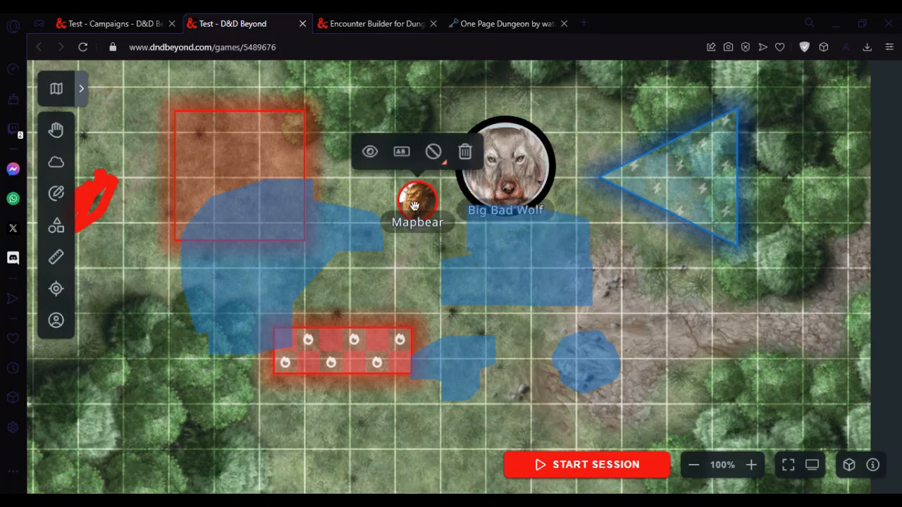
{"action": "left_click_drag", "start_coordinate": [416, 213], "coordinate": [366, 178]}
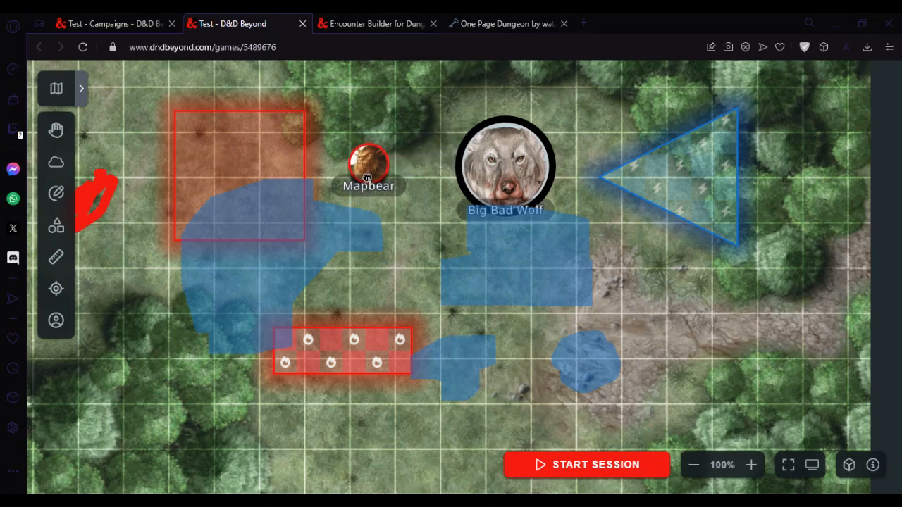
Step: Move the Mapbear token half a square down and toward the wolf, and start the session
{"action": "left_click_drag", "start_coordinate": [366, 177], "coordinate": [386, 200]}
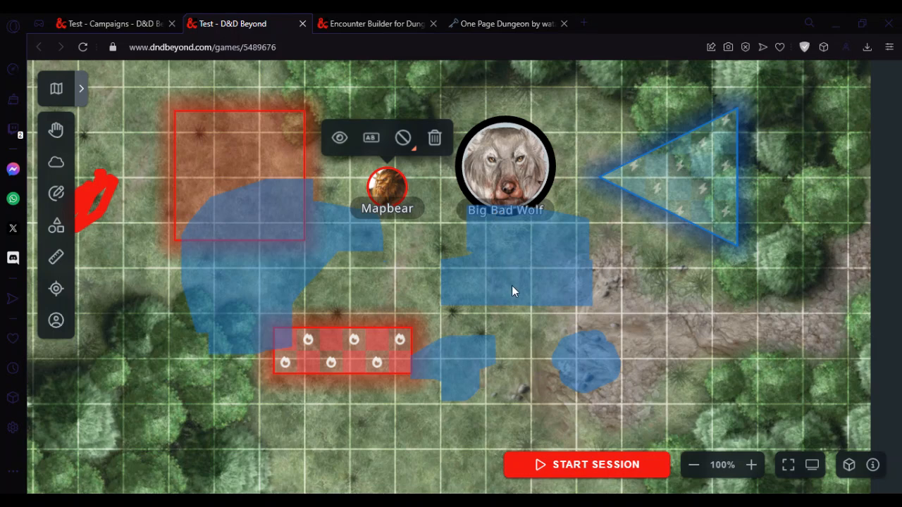
{"action": "left_click", "coordinate": [439, 255]}
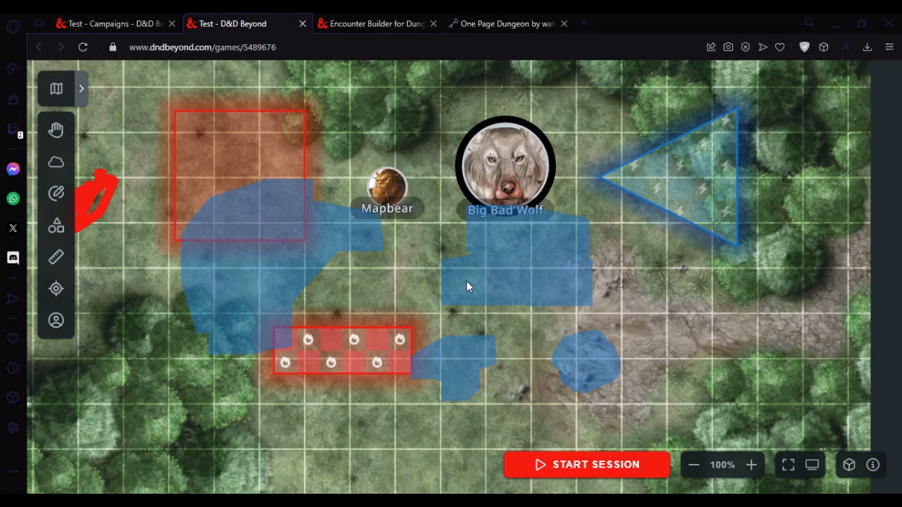
{"action": "left_click", "coordinate": [625, 466]}
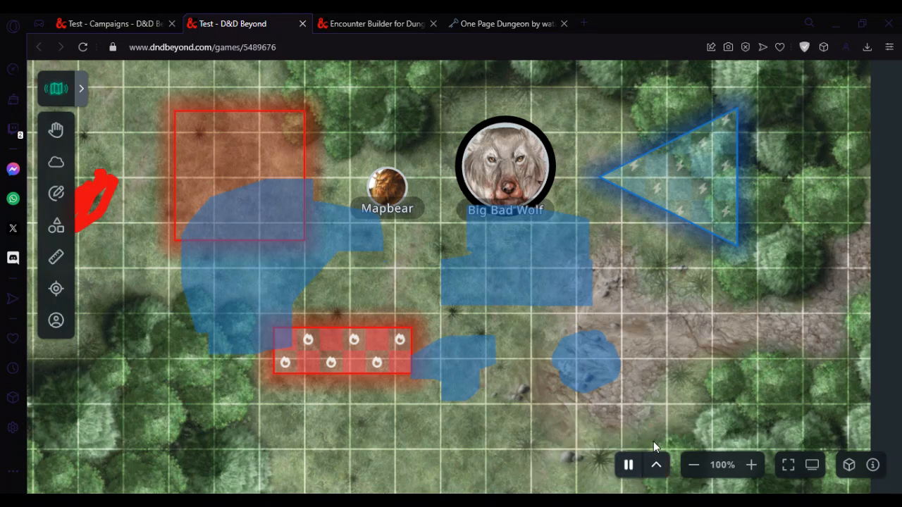
Step: Copy the maps link from the game info, open it in a new tab of the player's browser, and dismiss the What's New notice
{"action": "left_click", "coordinate": [871, 472]}
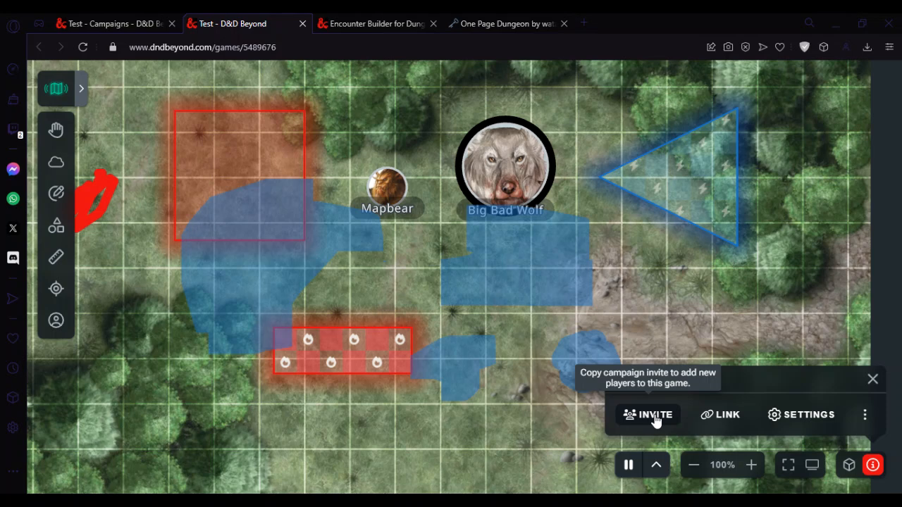
{"action": "left_click", "coordinate": [728, 416]}
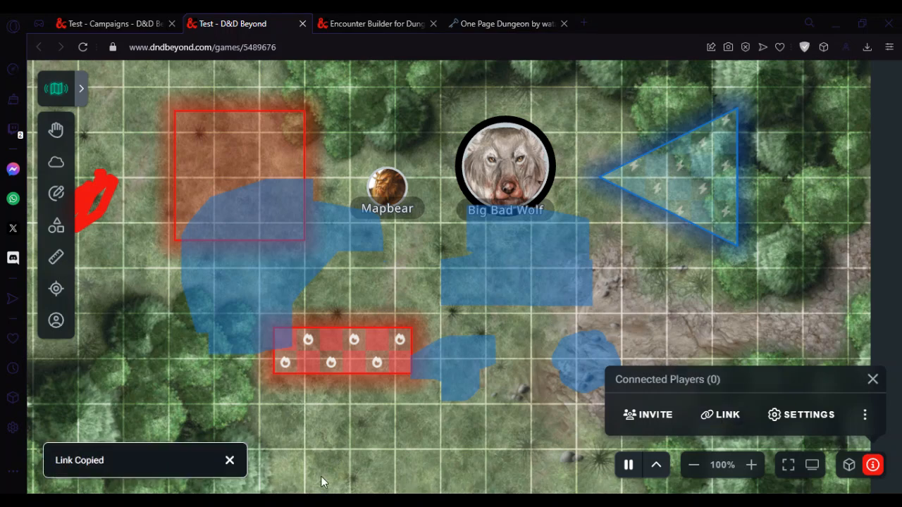
{"action": "key", "text": "alt+Tab"}
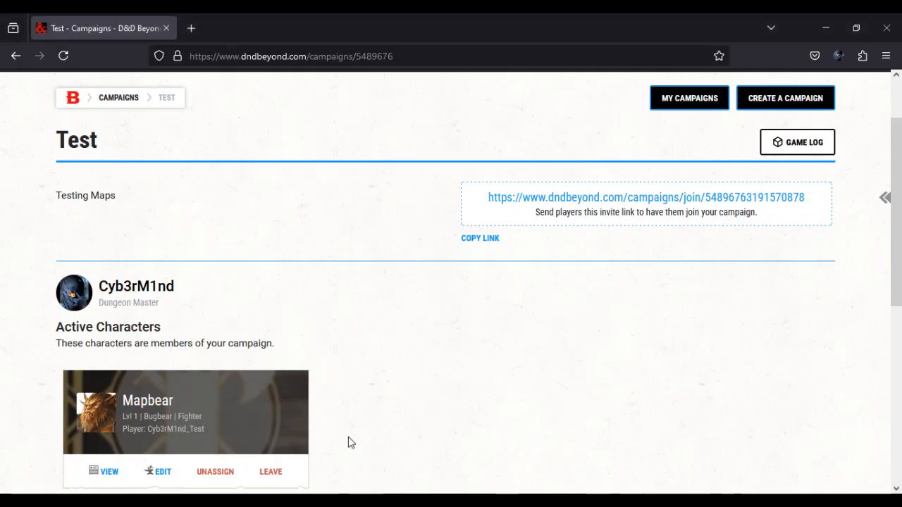
{"action": "left_click", "coordinate": [191, 26]}
{"action": "key", "text": "ctrl+v"}
{"action": "key", "text": "Return"}
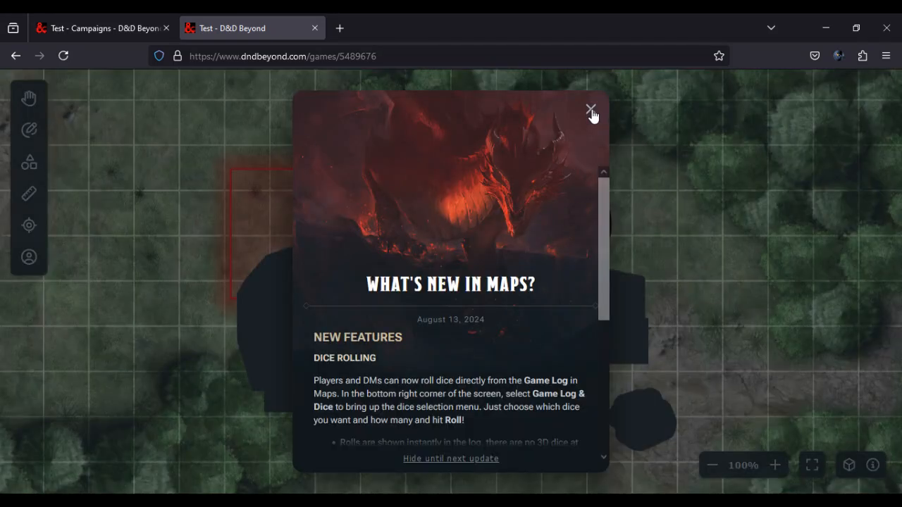
{"action": "left_click", "coordinate": [591, 111]}
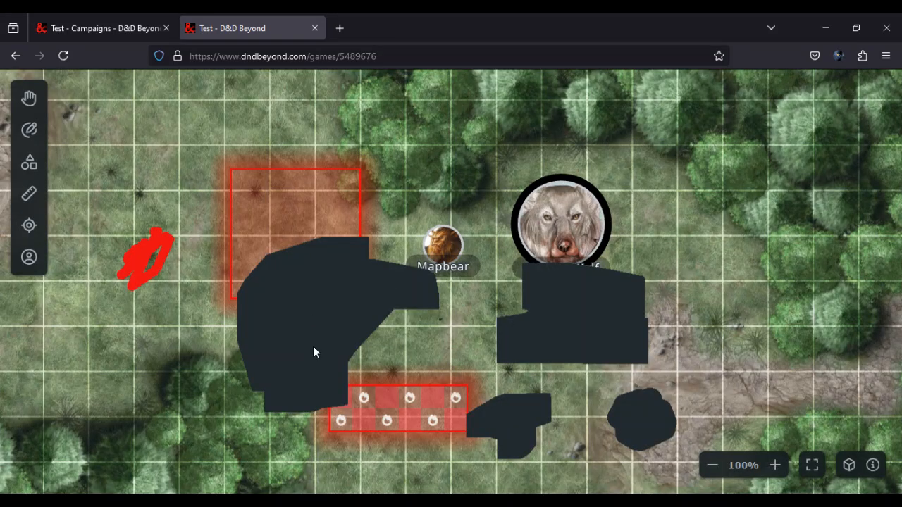
Step: In the player's view, move the Big Bad Wolf and Mapbear tokens slightly up and right, and the red square overlay up and left
{"action": "left_click_drag", "start_coordinate": [572, 275], "coordinate": [589, 253]}
{"action": "left_click_drag", "start_coordinate": [449, 256], "coordinate": [465, 238]}
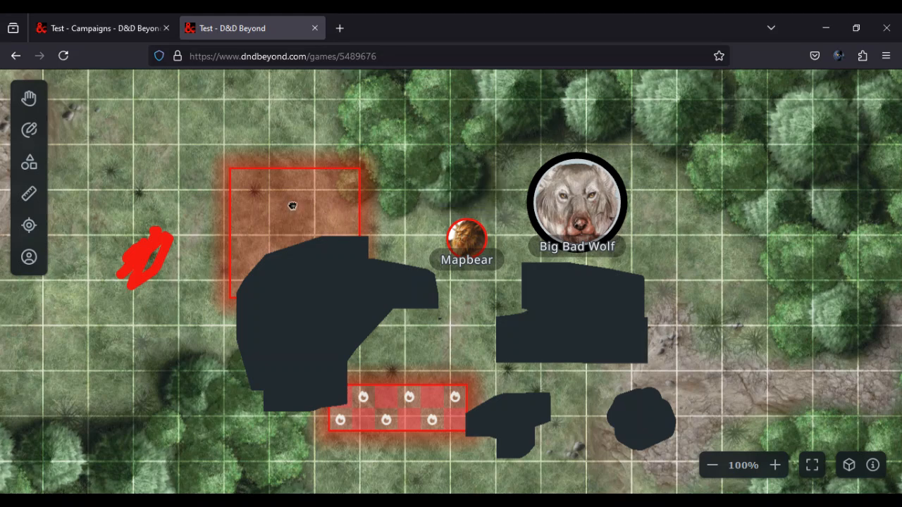
{"action": "left_click_drag", "start_coordinate": [310, 218], "coordinate": [252, 180]}
{"action": "left_click_drag", "start_coordinate": [189, 289], "coordinate": [185, 277]}
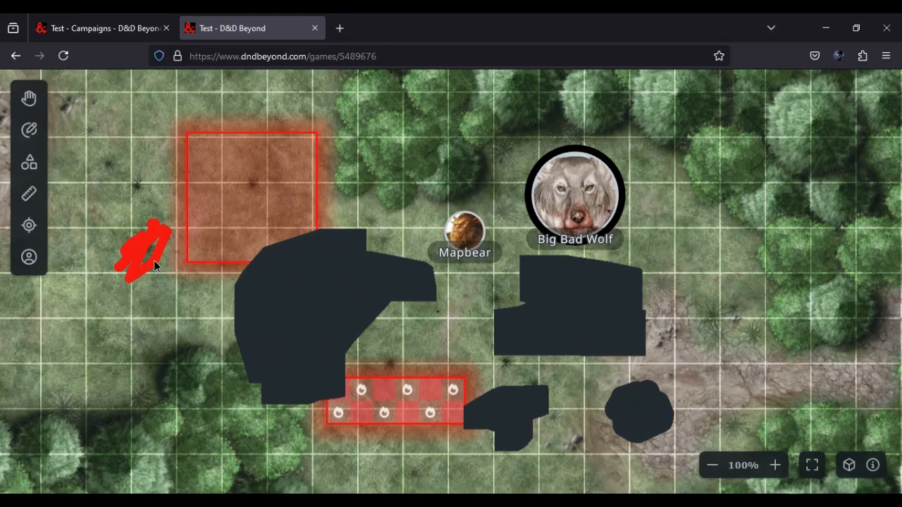
Step: Draw a small black freehand scribble beside the red square as the player, and check the overlay, ruler and pointer tools
{"action": "left_click", "coordinate": [29, 130]}
{"action": "mouse_move", "coordinate": [145, 134]}
{"action": "left_mouse_down"}
{"action": "mouse_move", "coordinate": [123, 143]}
{"action": "mouse_move", "coordinate": [138, 124]}
{"action": "left_mouse_up"}
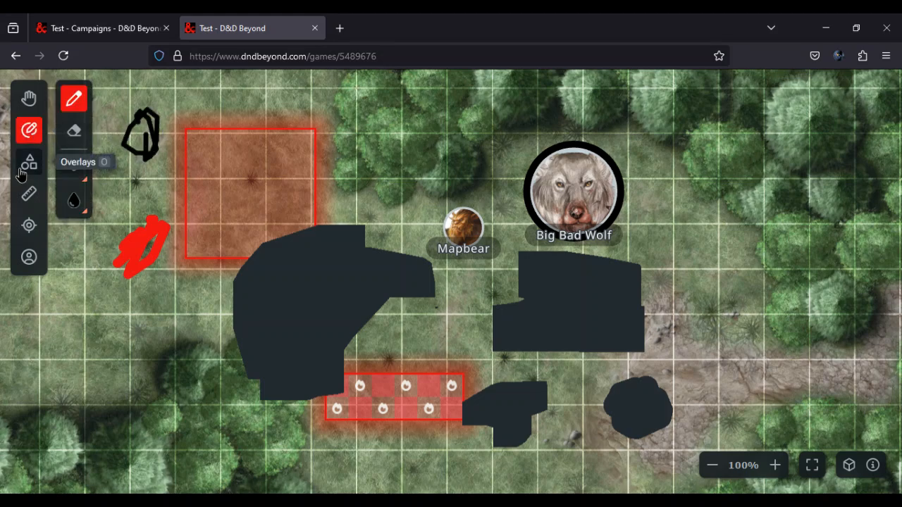
{"action": "left_click", "coordinate": [29, 162]}
{"action": "left_click", "coordinate": [27, 200]}
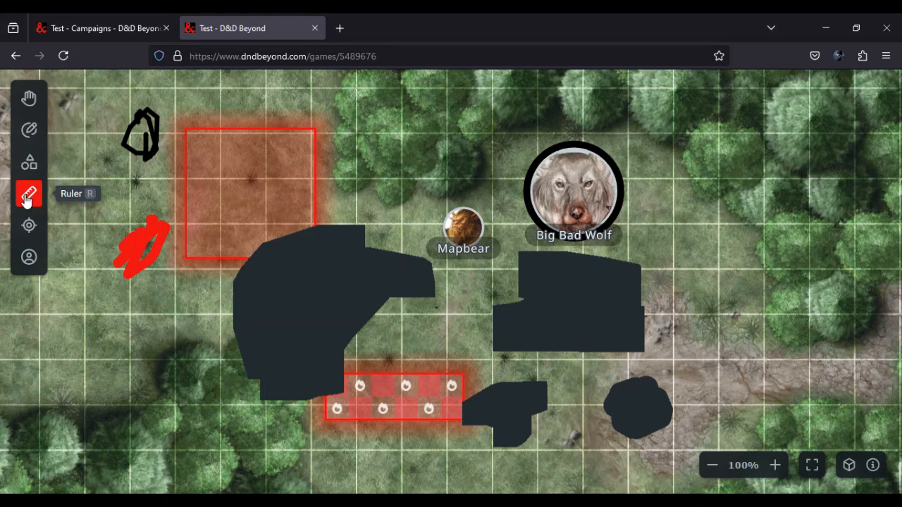
{"action": "left_click", "coordinate": [29, 226]}
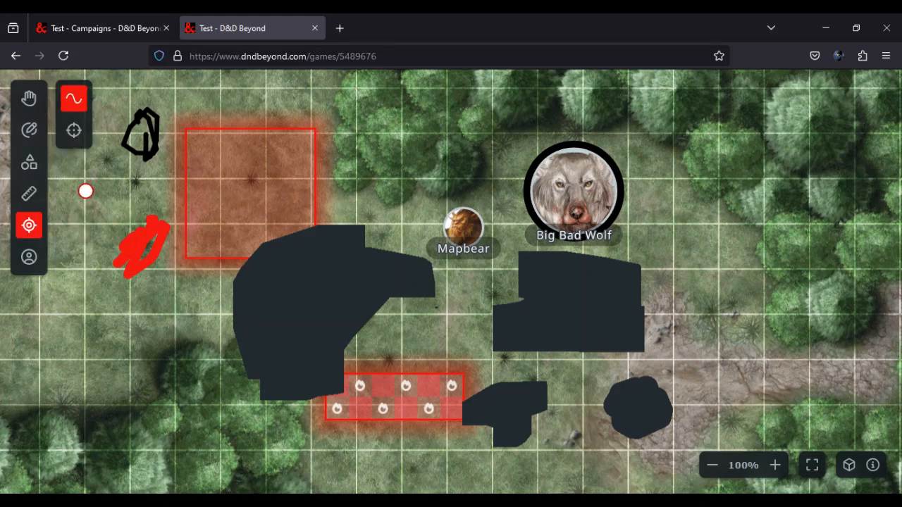
Step: Add an Aarakocra monster token from the token browser, place it above Mapbear, and close the browser
{"action": "left_click", "coordinate": [28, 258]}
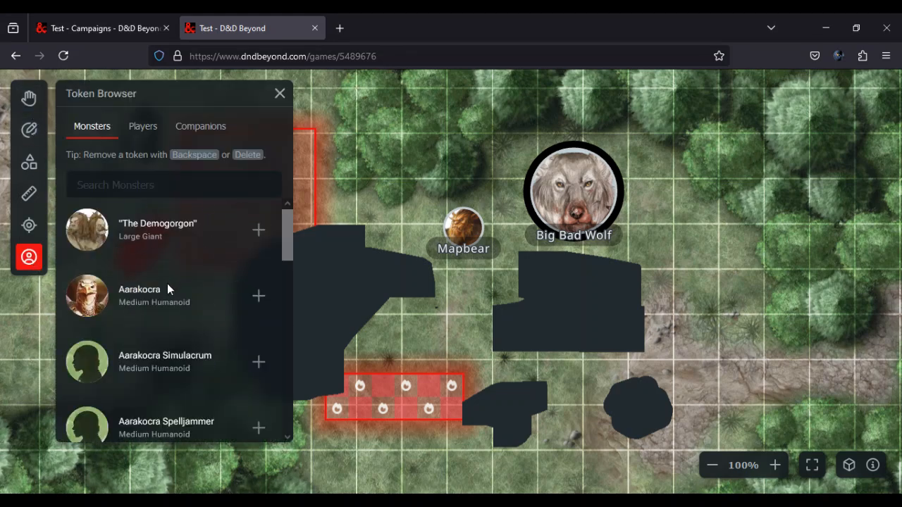
{"action": "left_click", "coordinate": [258, 296]}
{"action": "left_click_drag", "start_coordinate": [455, 278], "coordinate": [435, 165]}
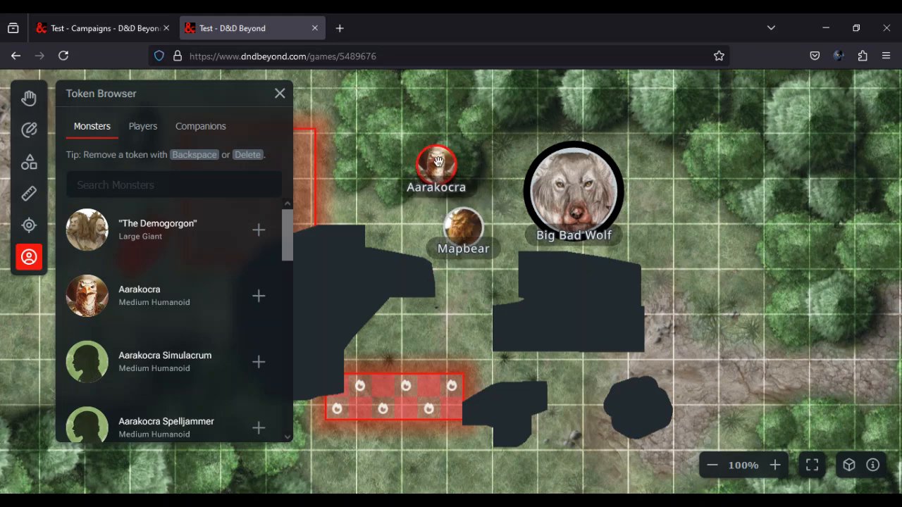
{"action": "left_click", "coordinate": [279, 93]}
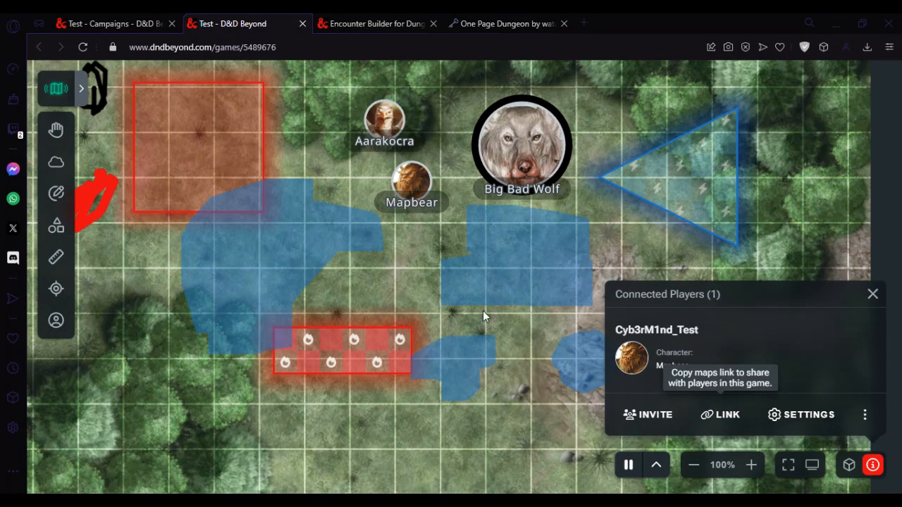
Step: Switch to the Dungeon Master's browser, dismiss the connected players list, and view the game log and dice roller
{"action": "left_click", "coordinate": [873, 294]}
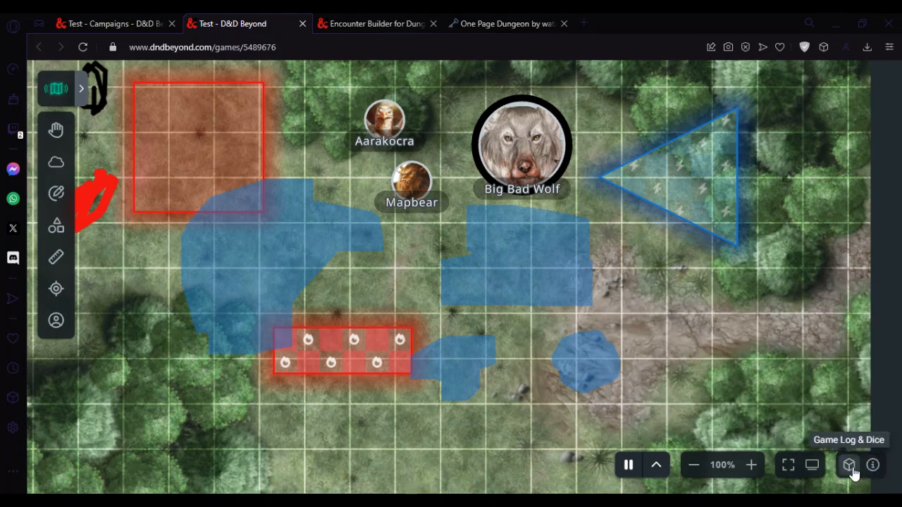
{"action": "left_click", "coordinate": [850, 468]}
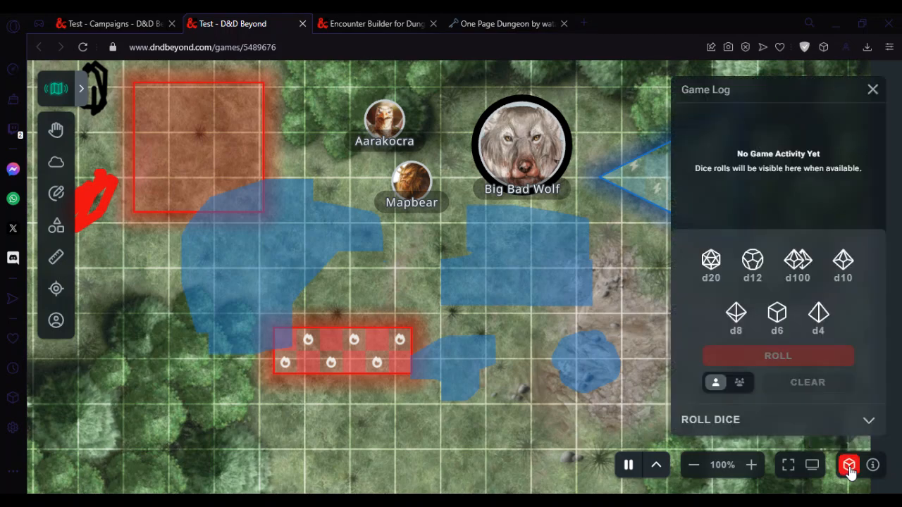
{"action": "left_click", "coordinate": [850, 468]}
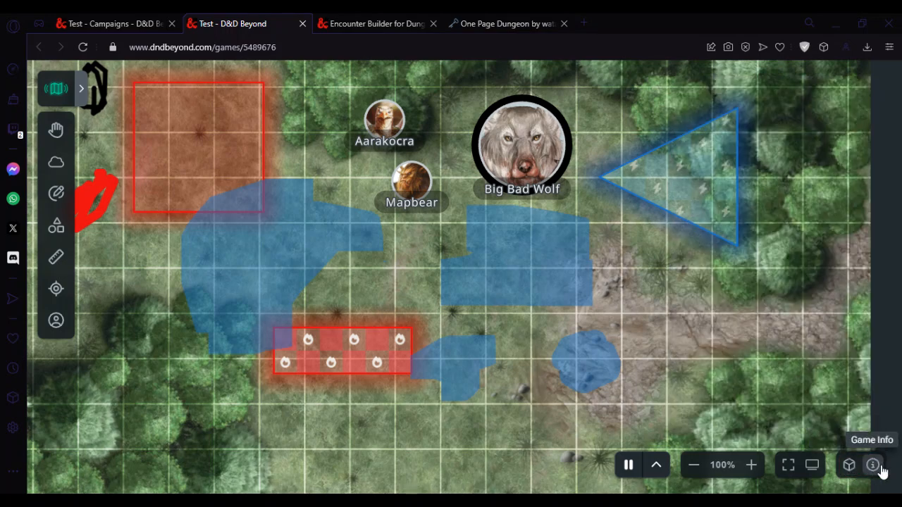
Step: In the game settings, disable all five player permissions: monster tokens, drawing, overlays, pointer and pinging the map
{"action": "left_click", "coordinate": [882, 470]}
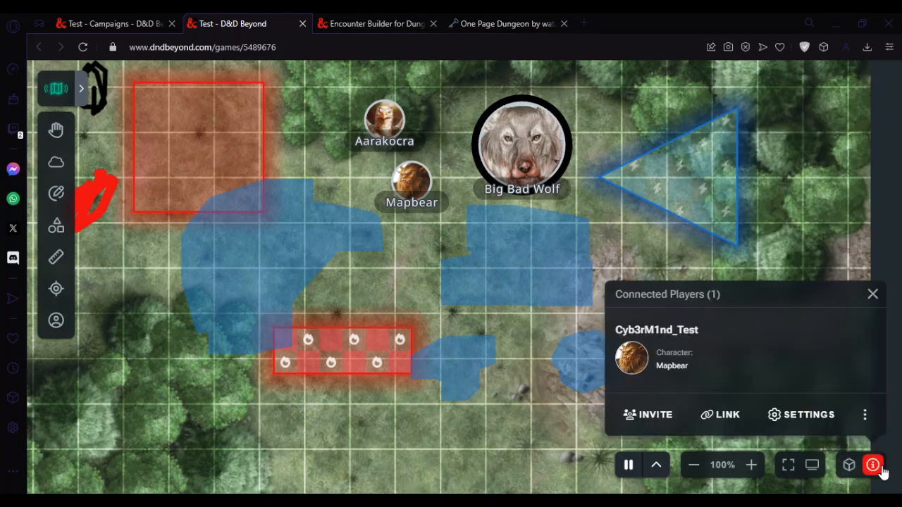
{"action": "left_click", "coordinate": [808, 425]}
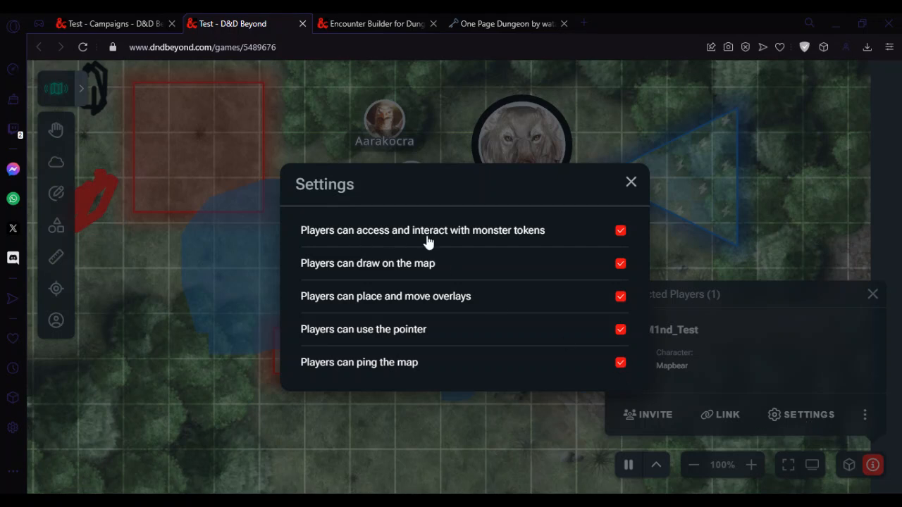
{"action": "left_click", "coordinate": [620, 232]}
{"action": "left_click", "coordinate": [619, 265]}
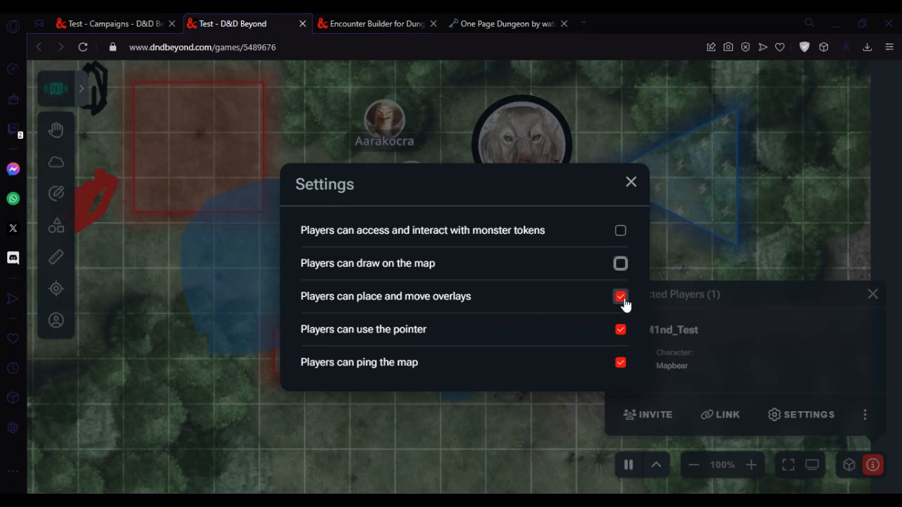
{"action": "left_click", "coordinate": [623, 299]}
{"action": "left_click", "coordinate": [622, 331]}
{"action": "left_click", "coordinate": [621, 365]}
{"action": "left_click", "coordinate": [631, 183]}
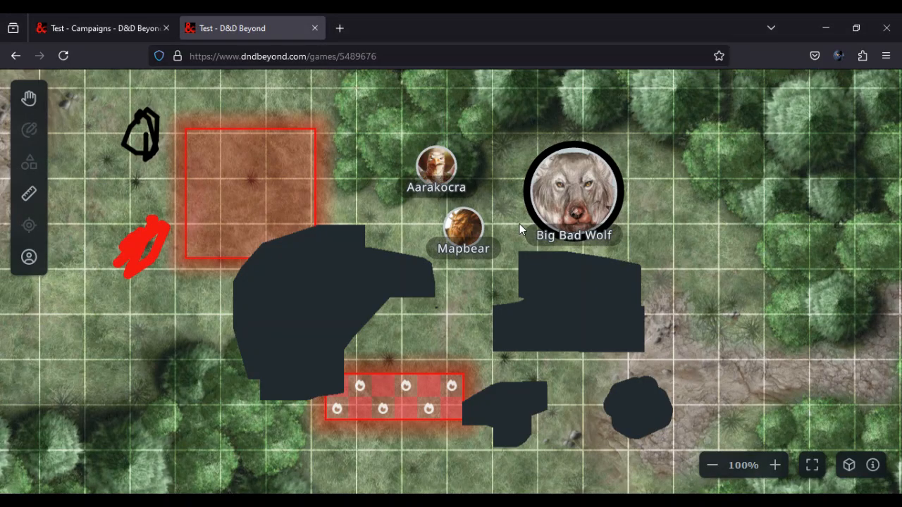
Step: In the player's browser, move the Mapbear token slightly and try to move the Aarakocra token
{"action": "mouse_move", "coordinate": [463, 227]}
{"action": "left_mouse_down"}
{"action": "mouse_move", "coordinate": [497, 196]}
{"action": "mouse_move", "coordinate": [456, 241]}
{"action": "left_mouse_up"}
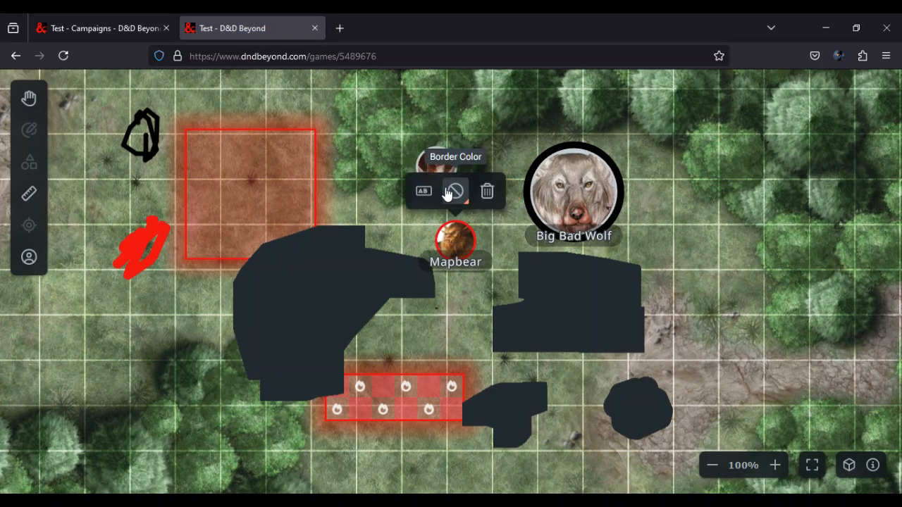
{"action": "mouse_move", "coordinate": [440, 165]}
{"action": "left_mouse_down"}
{"action": "mouse_move", "coordinate": [463, 153]}
{"action": "mouse_move", "coordinate": [483, 159]}
{"action": "mouse_move", "coordinate": [442, 169]}
{"action": "left_mouse_up"}
{"action": "mouse_move", "coordinate": [458, 246]}
{"action": "left_mouse_down"}
{"action": "mouse_move", "coordinate": [501, 232]}
{"action": "mouse_move", "coordinate": [435, 232]}
{"action": "mouse_move", "coordinate": [471, 246]}
{"action": "left_mouse_up"}
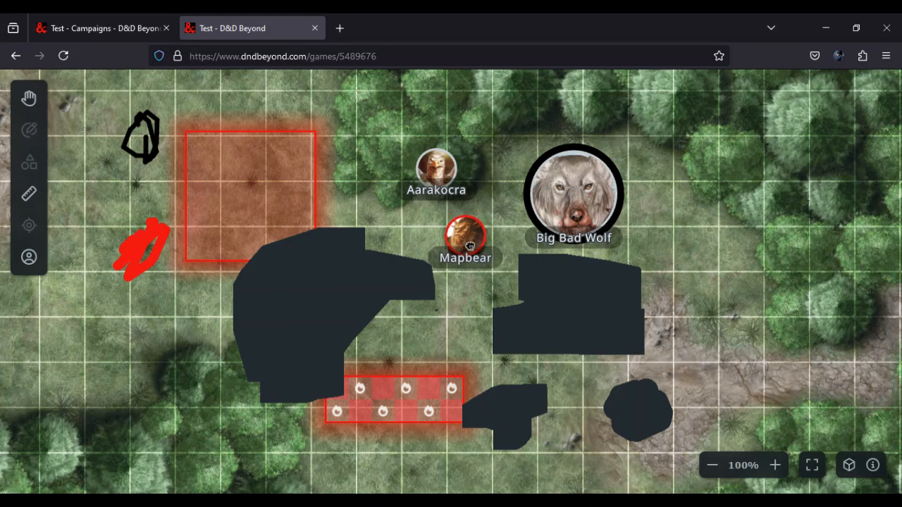
{"action": "mouse_move", "coordinate": [470, 246]}
{"action": "left_mouse_down"}
{"action": "mouse_move", "coordinate": [456, 243]}
{"action": "mouse_move", "coordinate": [464, 244]}
{"action": "left_mouse_up"}
Step: Try to move the Big Bad Wolf token as the player, and shift the red square overlay slightly
{"action": "left_click_drag", "start_coordinate": [589, 205], "coordinate": [648, 199]}
{"action": "mouse_move", "coordinate": [630, 239]}
{"action": "left_mouse_down"}
{"action": "mouse_move", "coordinate": [665, 240]}
{"action": "mouse_move", "coordinate": [634, 242]}
{"action": "left_mouse_up"}
{"action": "left_click", "coordinate": [327, 144]}
{"action": "left_click_drag", "start_coordinate": [327, 144], "coordinate": [301, 147]}
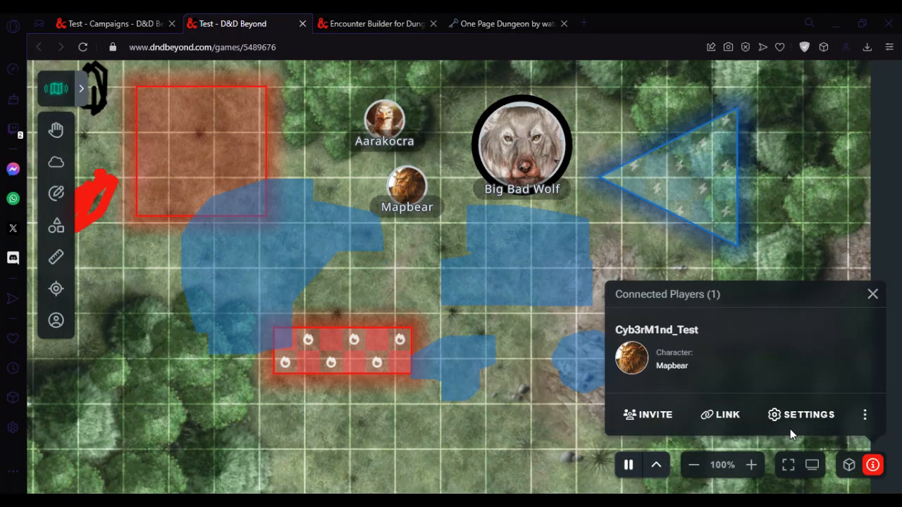
Step: In the Dungeon Master's game settings, enable the players' overlay permission and disable it again
{"action": "left_click", "coordinate": [802, 420]}
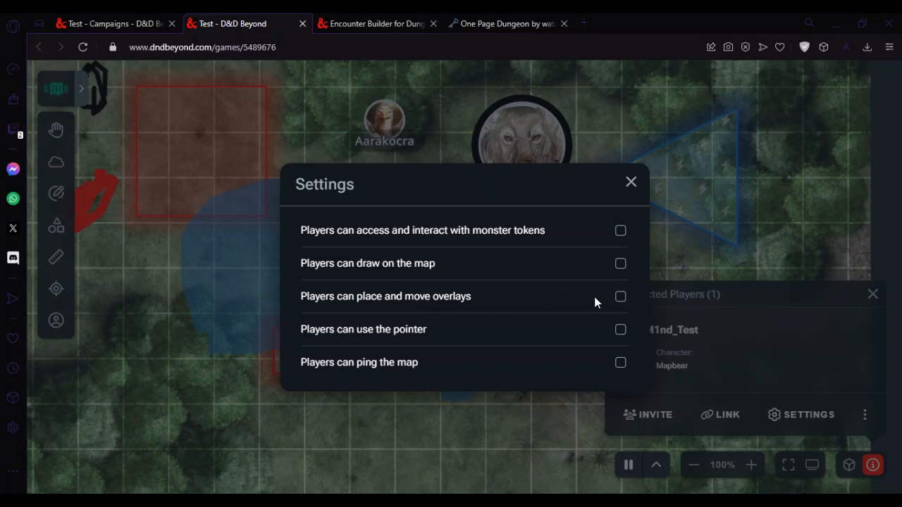
{"action": "left_click", "coordinate": [620, 300]}
{"action": "left_click", "coordinate": [620, 299]}
{"action": "left_click", "coordinate": [631, 182]}
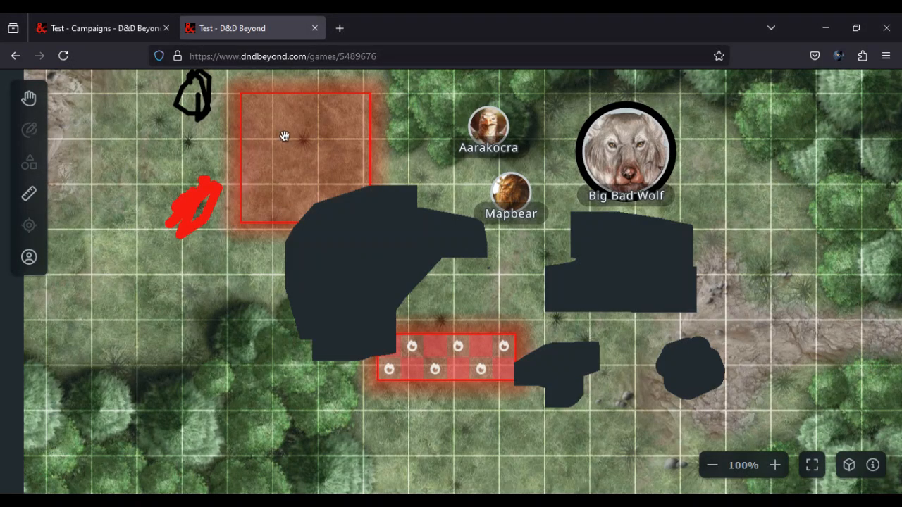
Step: In the player's browser, move the red square overlay down over the large fog patch and delete it
{"action": "left_click", "coordinate": [294, 138]}
{"action": "left_click_drag", "start_coordinate": [293, 137], "coordinate": [286, 173]}
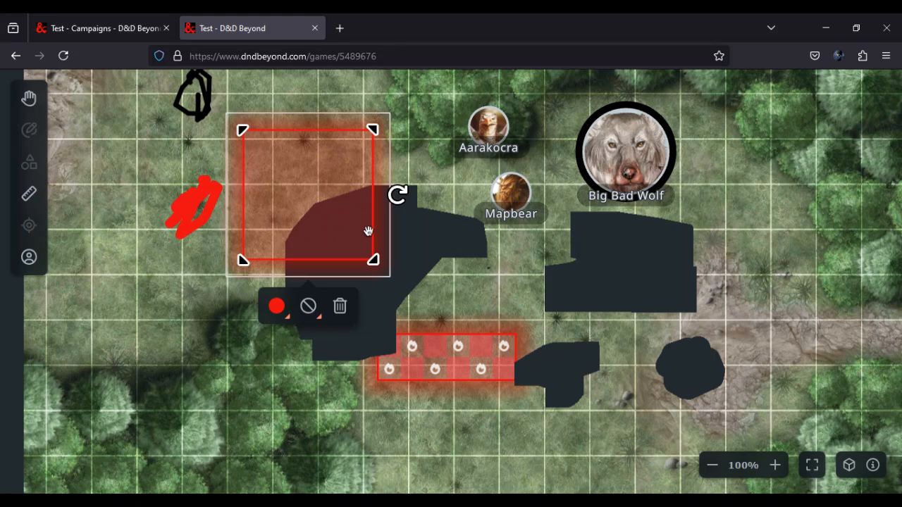
{"action": "left_click", "coordinate": [340, 306]}
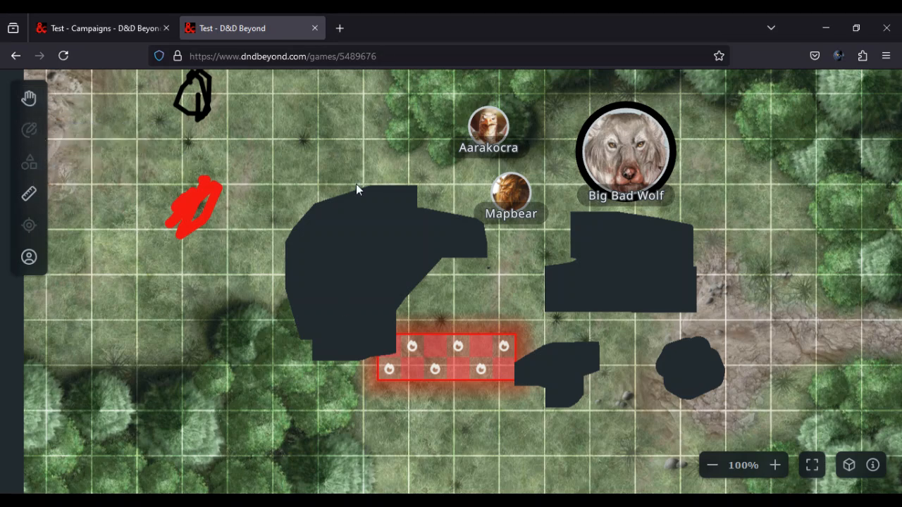
Step: In the Dungeon Master's browser, reveal the blue lightning triangle overlay to the players, closing the connected players list
{"action": "left_click_drag", "start_coordinate": [750, 198], "coordinate": [730, 240]}
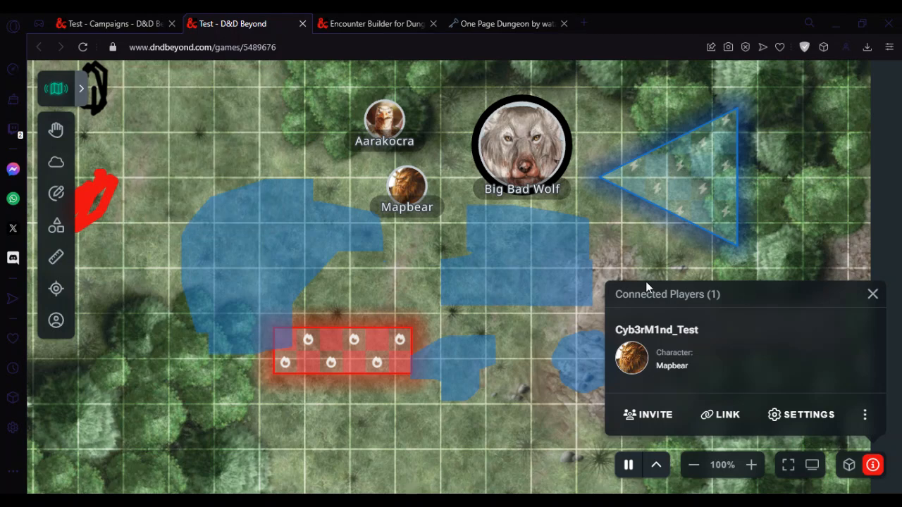
{"action": "left_click", "coordinate": [681, 174]}
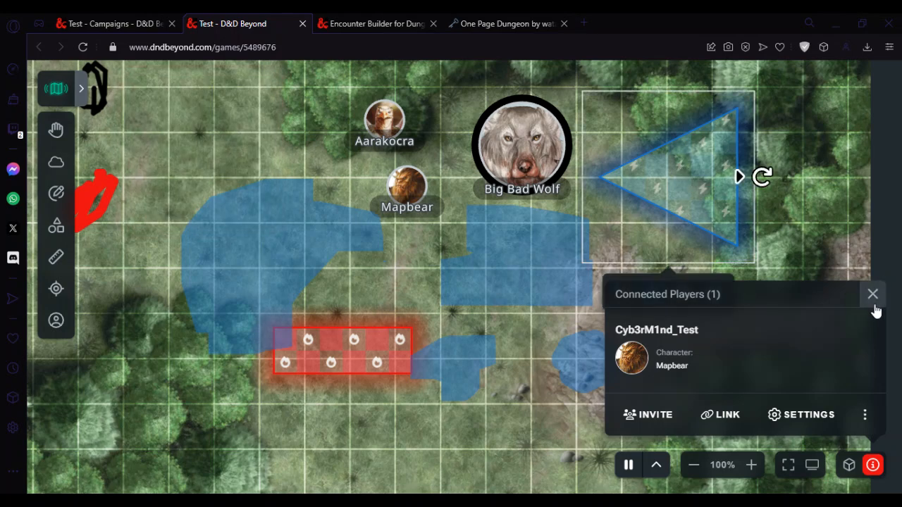
{"action": "left_click", "coordinate": [872, 295]}
{"action": "left_click", "coordinate": [620, 292]}
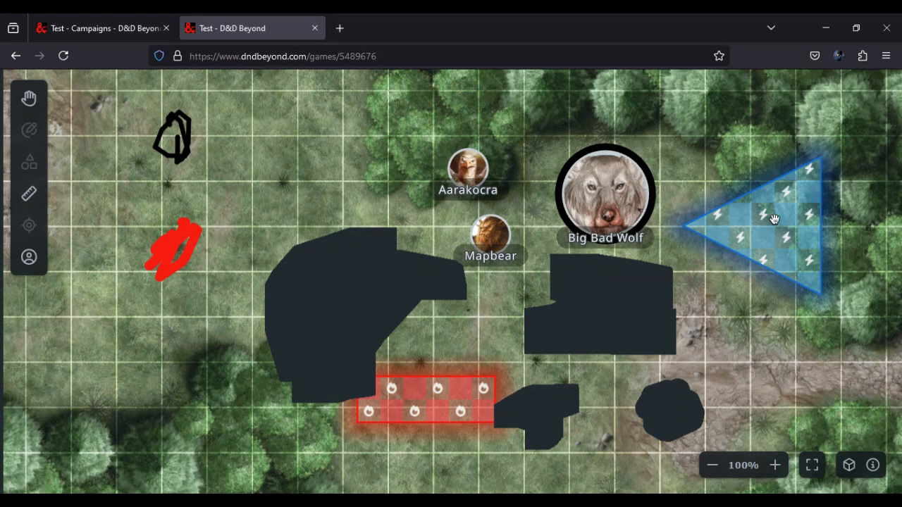
Step: In the player's browser, move the blue lightning triangle above the large fog patch and back beside the Big Bad Wolf
{"action": "left_click", "coordinate": [774, 219]}
{"action": "left_click_drag", "start_coordinate": [774, 219], "coordinate": [337, 170]}
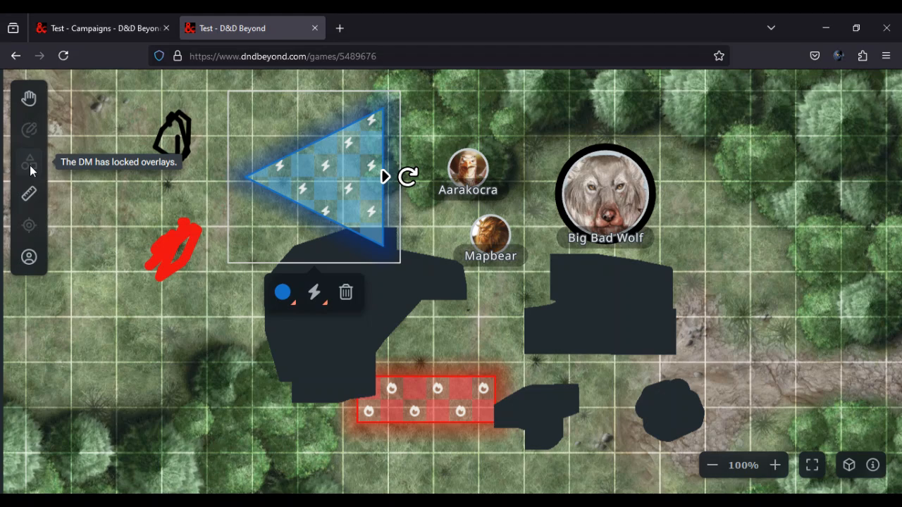
{"action": "left_click_drag", "start_coordinate": [313, 194], "coordinate": [753, 211]}
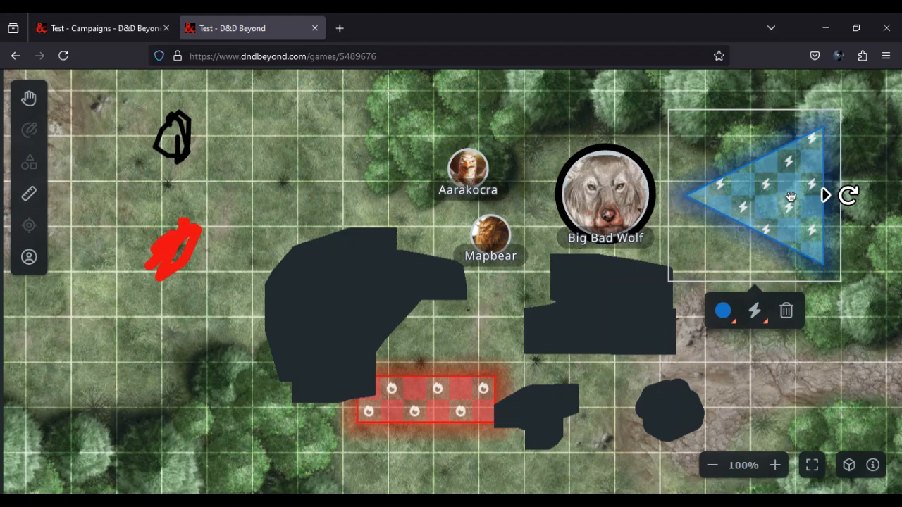
Step: In the player's browser, shrink the blue lightning triangle, rotate it partly clockwise beside the Big Bad Wolf, and display the connected players
{"action": "left_click_drag", "start_coordinate": [824, 195], "coordinate": [783, 196]}
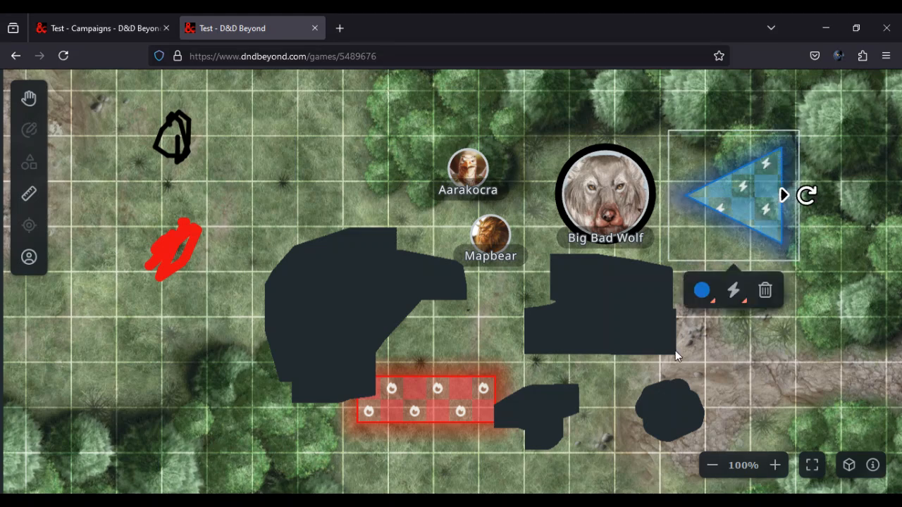
{"action": "left_click_drag", "start_coordinate": [807, 195], "coordinate": [772, 236]}
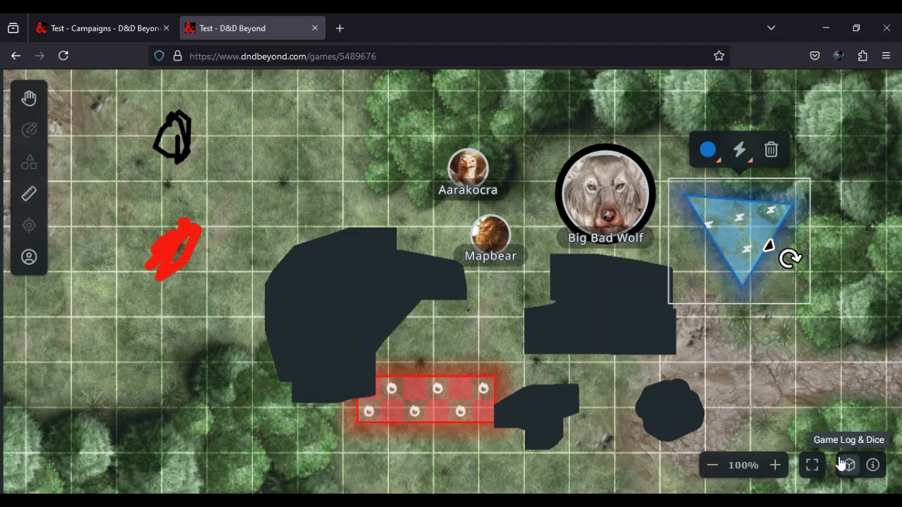
{"action": "left_click", "coordinate": [873, 466]}
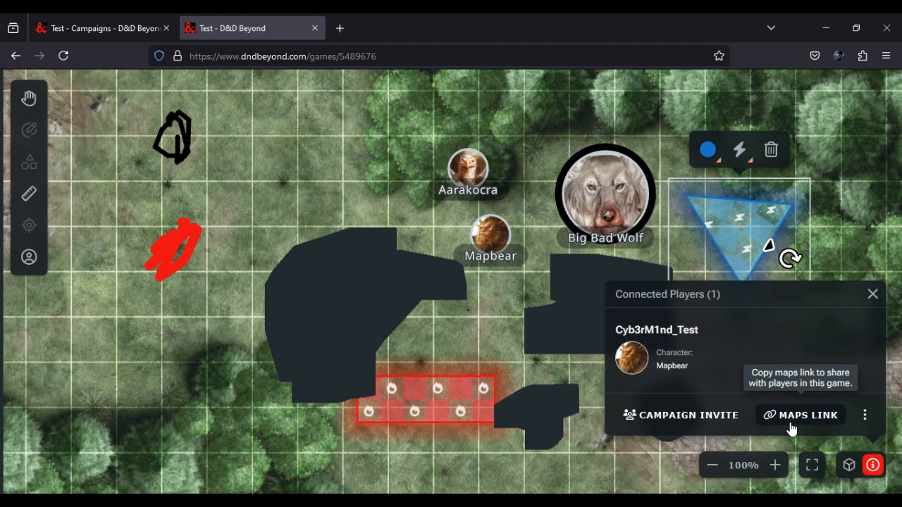
Step: Switch to the Dungeon Master's browser, open the Spectator View, and dismiss the What's New in Maps notice
{"action": "left_click", "coordinate": [530, 413]}
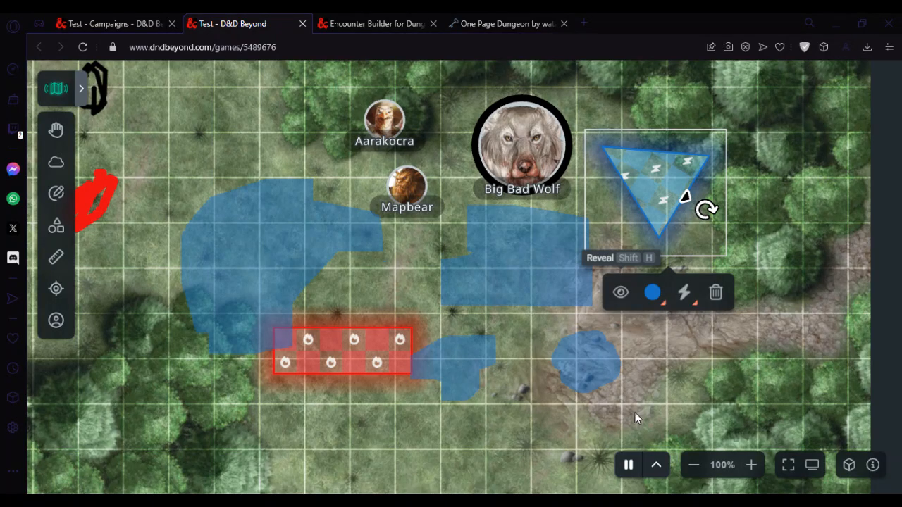
{"action": "left_click", "coordinate": [812, 465]}
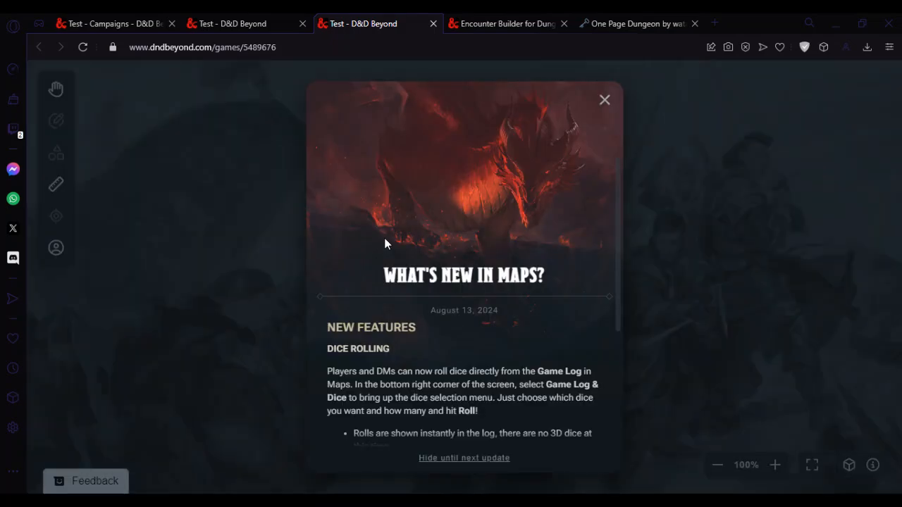
{"action": "left_click", "coordinate": [605, 100]}
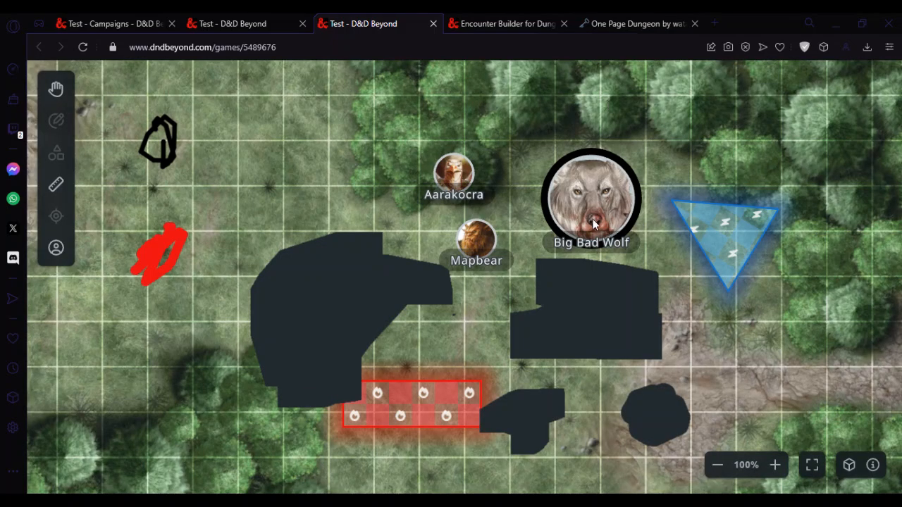
Step: Move the Big Bad Wolf down onto the fog patch in the Dungeon Master's view, and the blue triangle closer to it in the Spectator View
{"action": "left_click", "coordinate": [263, 25]}
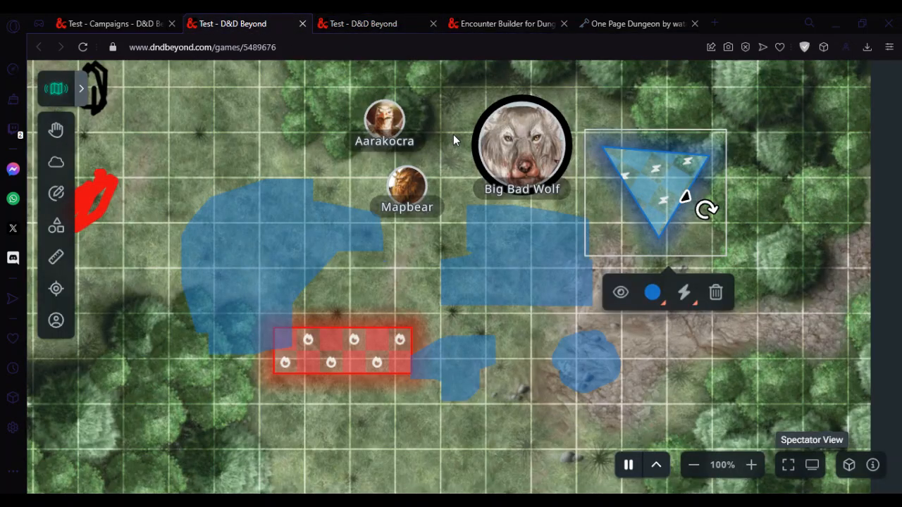
{"action": "left_click_drag", "start_coordinate": [529, 146], "coordinate": [516, 210]}
{"action": "left_click", "coordinate": [350, 15]}
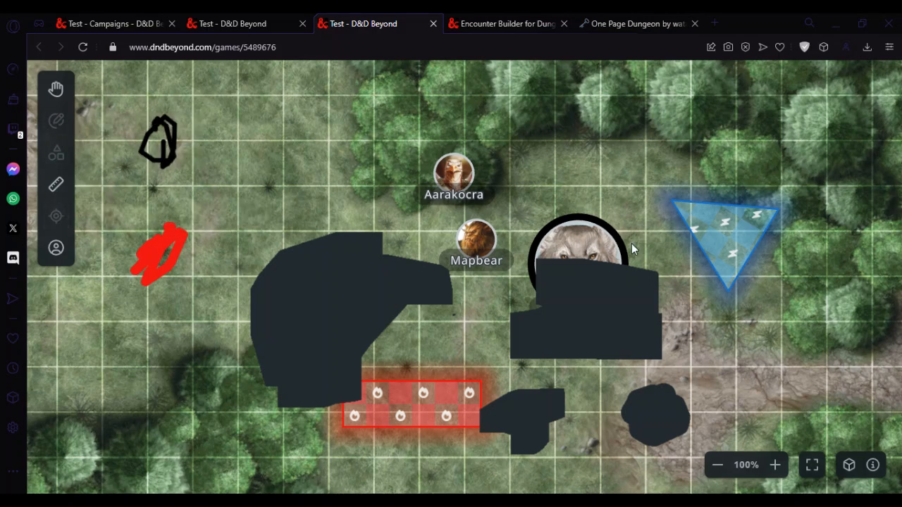
{"action": "left_click_drag", "start_coordinate": [739, 236], "coordinate": [666, 208]}
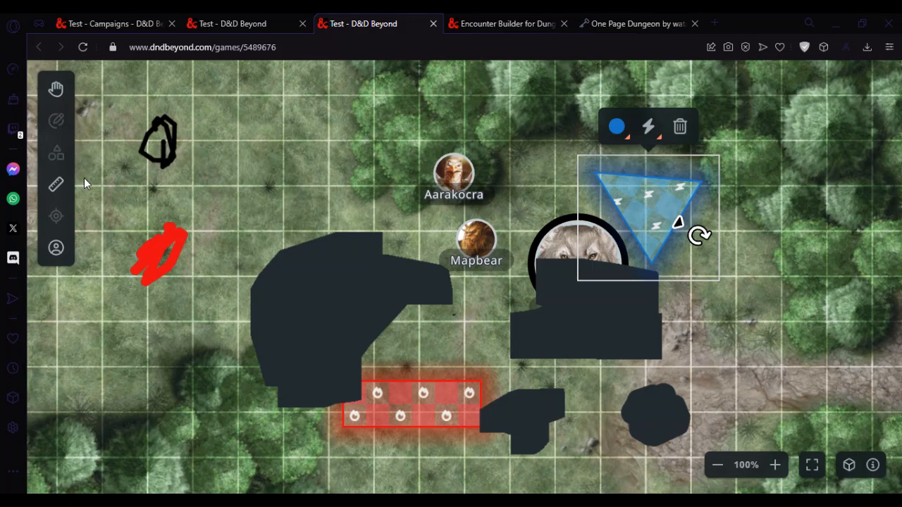
Step: In the Dungeon Master's view, reveal all fog of war on the map and return to the Pan tool
{"action": "left_click", "coordinate": [233, 23]}
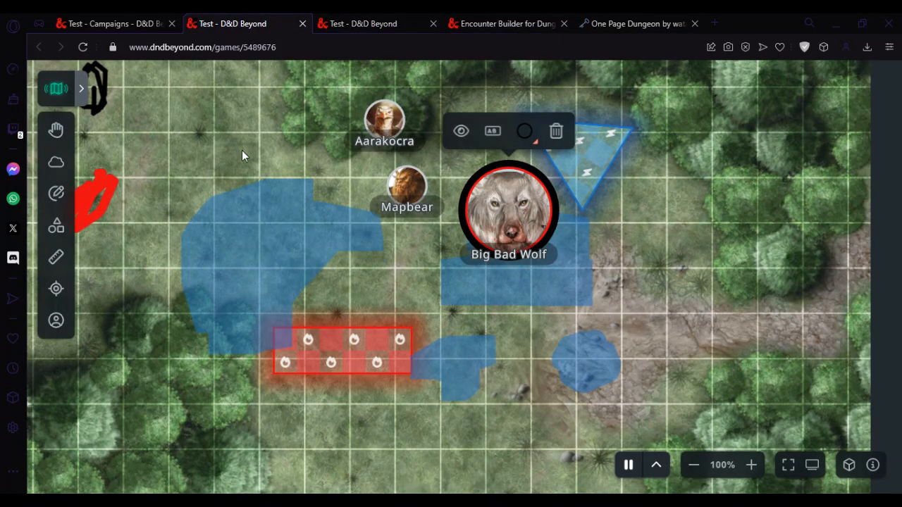
{"action": "left_click", "coordinate": [56, 163]}
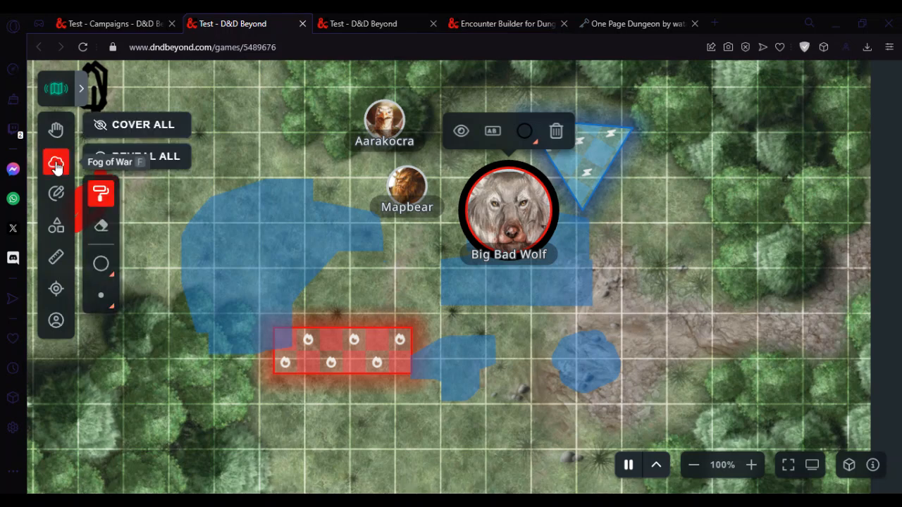
{"action": "left_click", "coordinate": [150, 137]}
{"action": "left_click", "coordinate": [151, 157]}
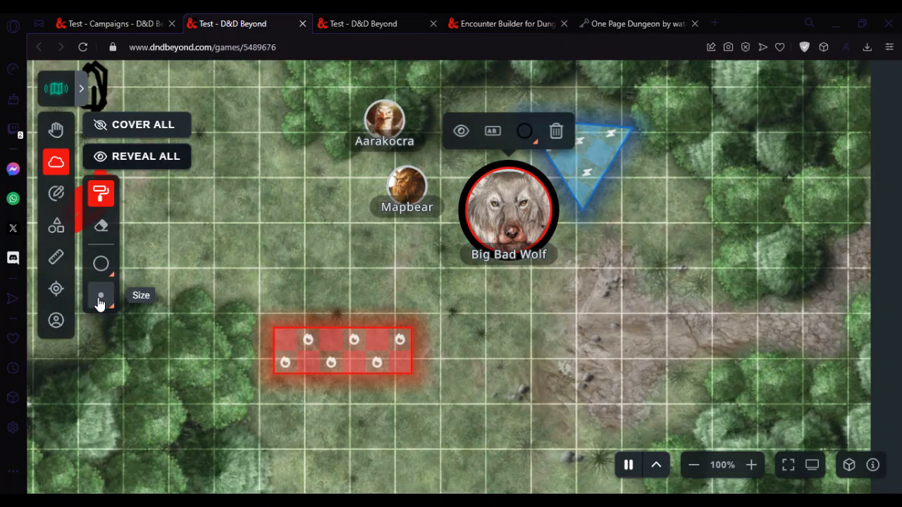
{"action": "left_click", "coordinate": [56, 134]}
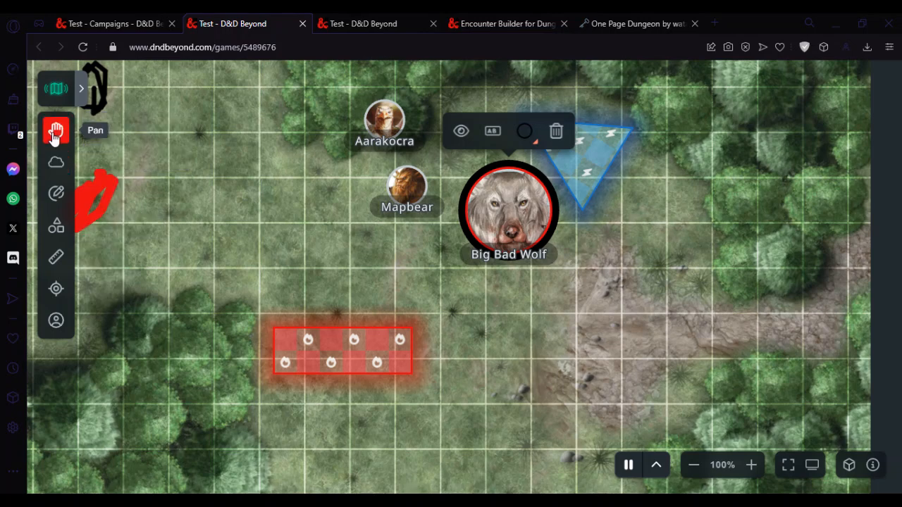
Step: Open the Dungeon Master's game log and roll one d12 to self
{"action": "left_click", "coordinate": [849, 466]}
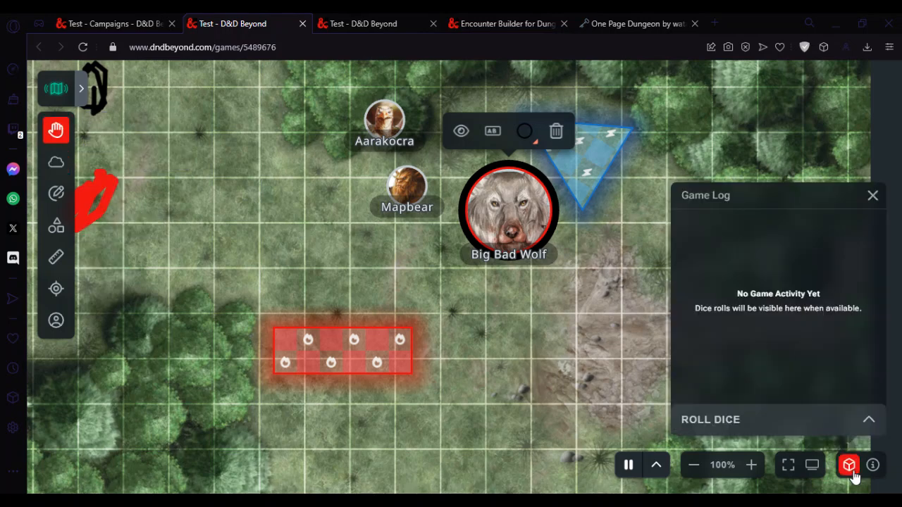
{"action": "left_click", "coordinate": [703, 433]}
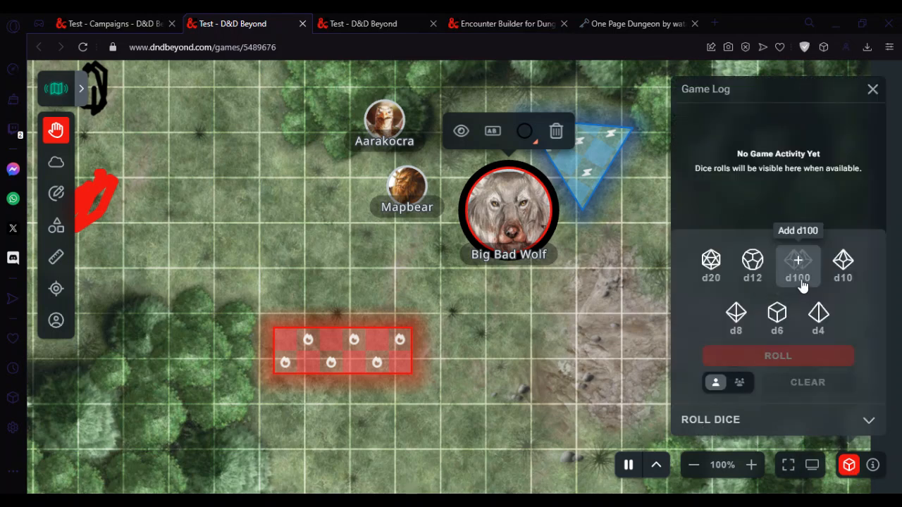
{"action": "left_click", "coordinate": [752, 267]}
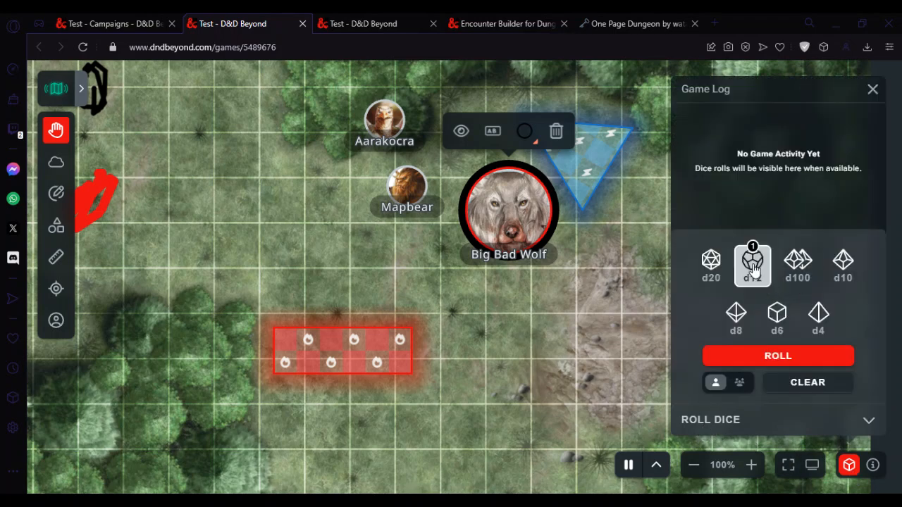
{"action": "left_click", "coordinate": [797, 360]}
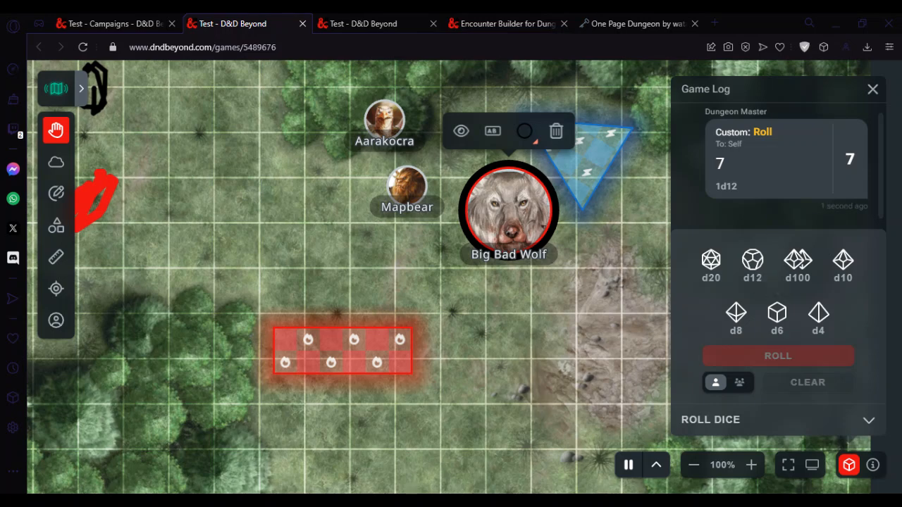
Step: Switch to the player's browser, close the connected players list, and open the game log
{"action": "mouse_move", "coordinate": [336, 502]}
{"action": "left_click", "coordinate": [336, 447]}
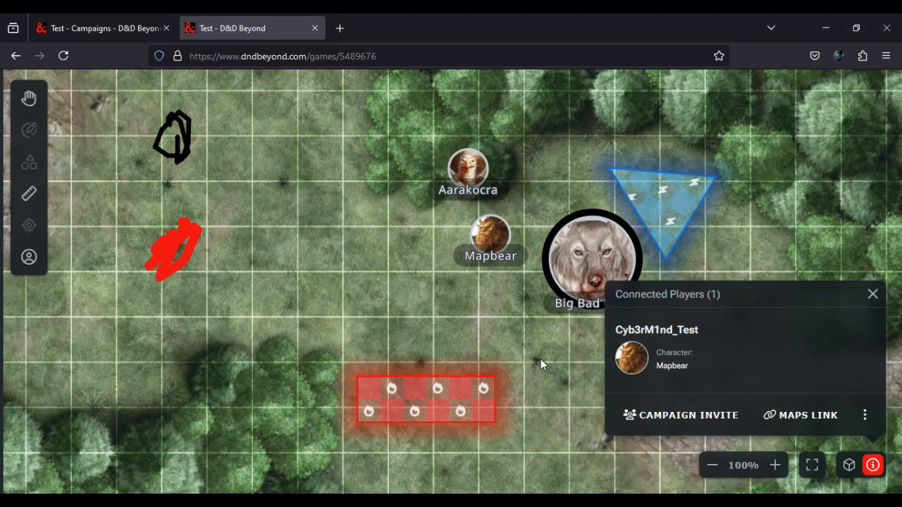
{"action": "left_click", "coordinate": [872, 294]}
{"action": "left_click", "coordinate": [849, 468]}
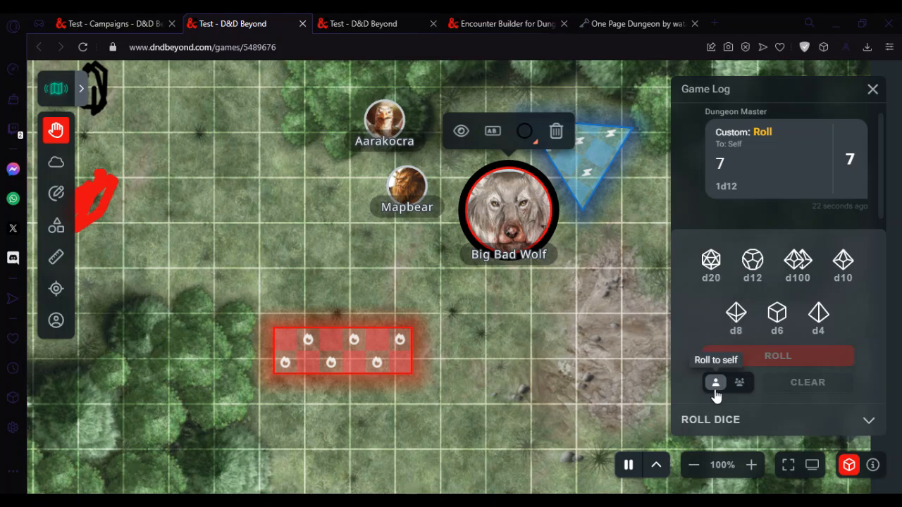
Step: In the Dungeon Master's browser, set the dice rolls to go to everyone and roll one d12
{"action": "left_click", "coordinate": [740, 382]}
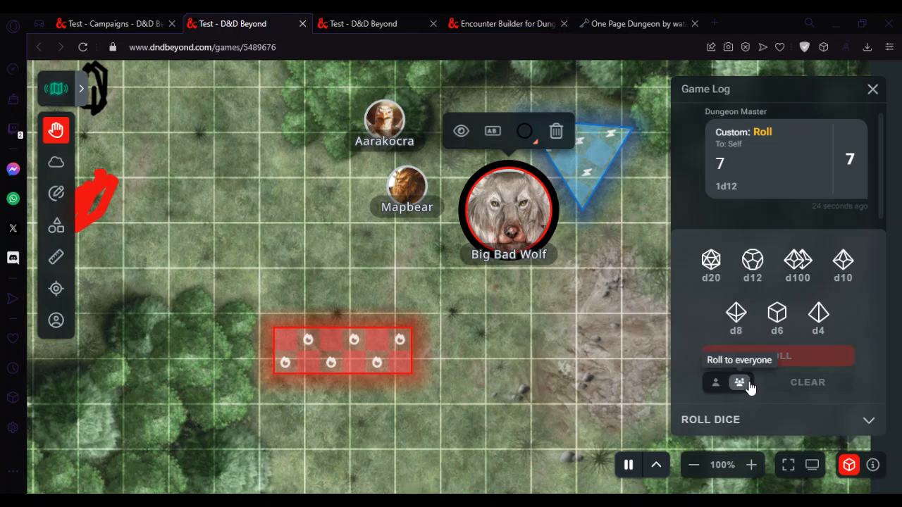
{"action": "left_click", "coordinate": [717, 384]}
{"action": "left_click", "coordinate": [740, 384]}
{"action": "left_click", "coordinate": [752, 259]}
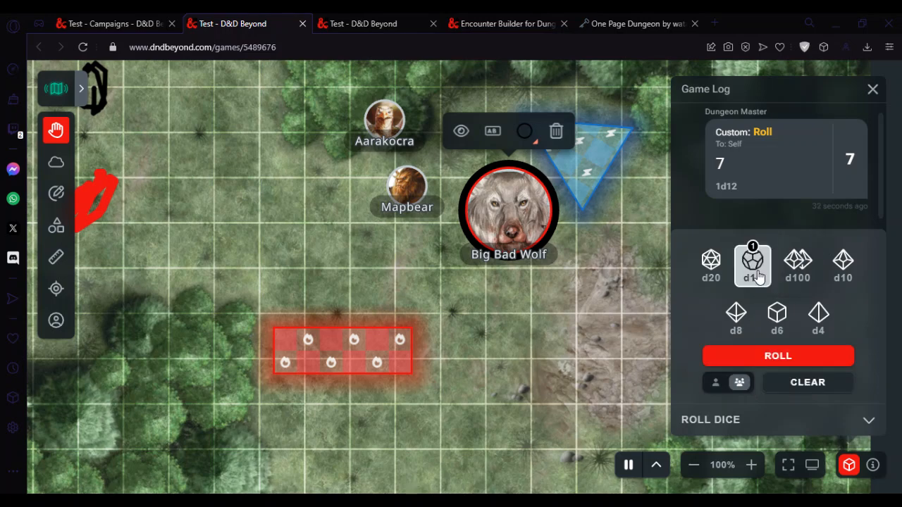
{"action": "left_click", "coordinate": [784, 355]}
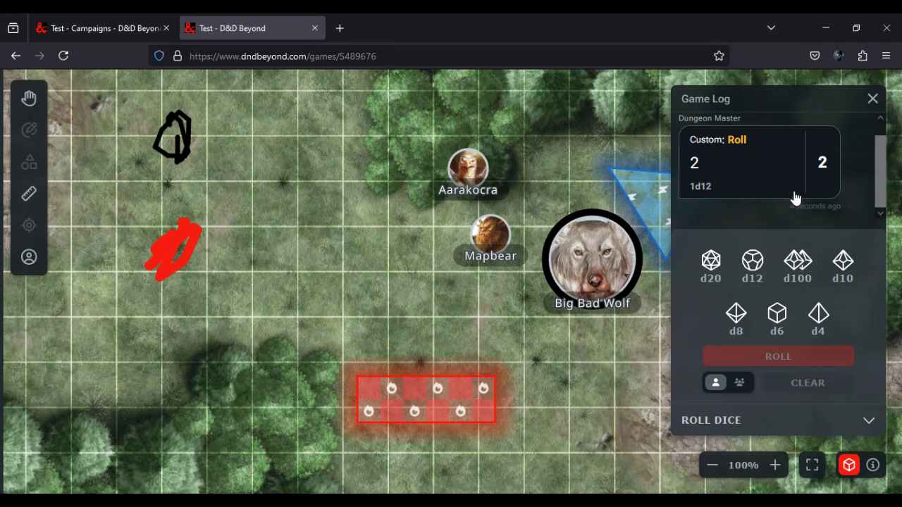
Step: In the player's browser, keep the roll visible to self only and roll one d6
{"action": "left_click", "coordinate": [716, 384]}
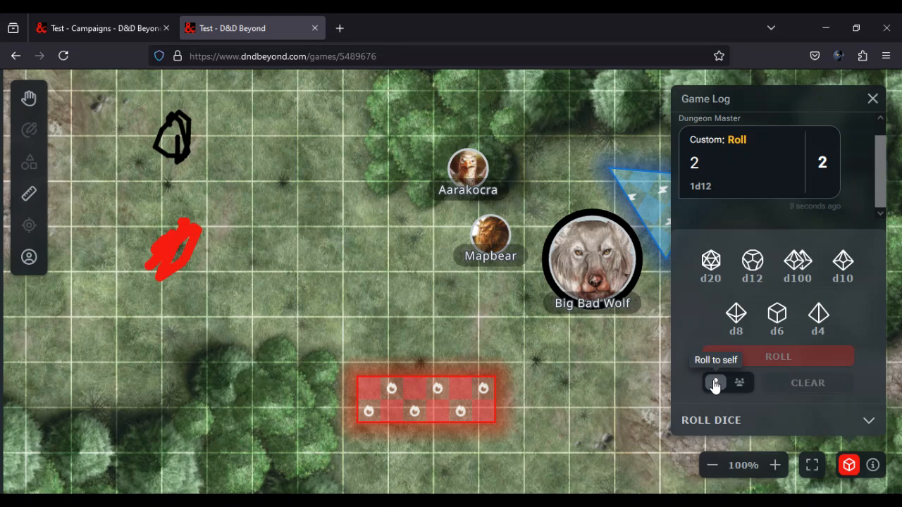
{"action": "left_click", "coordinate": [777, 314]}
{"action": "left_click", "coordinate": [771, 357]}
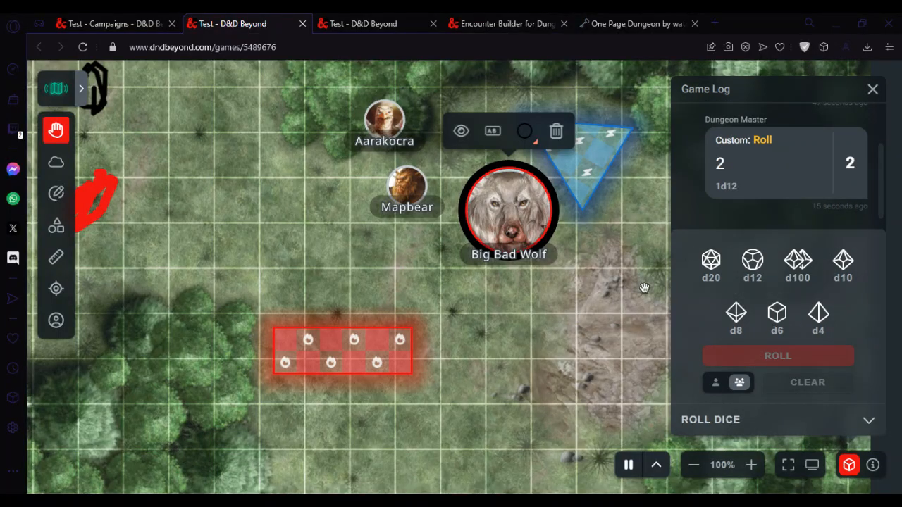
Step: Return from the Dungeon Master's browser to the player's browser and set the player's dice rolls to go to everyone
{"action": "mouse_move", "coordinate": [336, 501]}
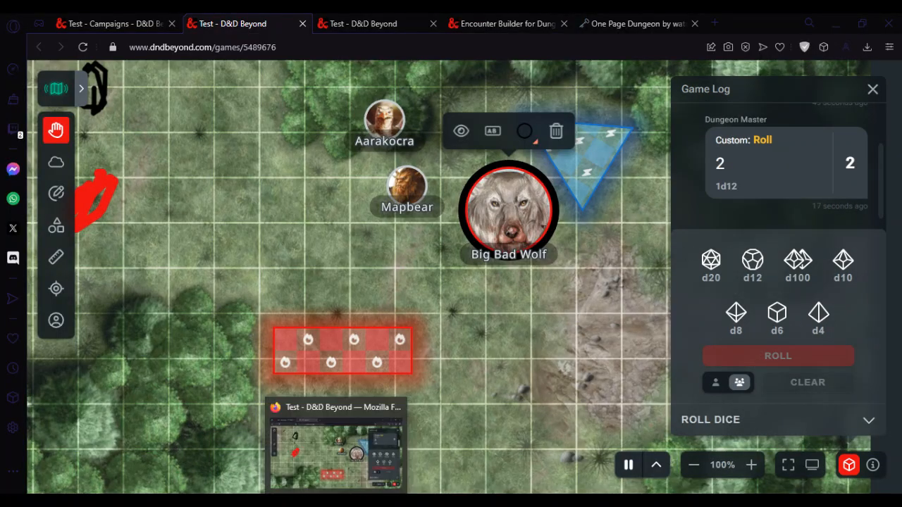
{"action": "left_click", "coordinate": [380, 484]}
{"action": "left_click", "coordinate": [740, 384]}
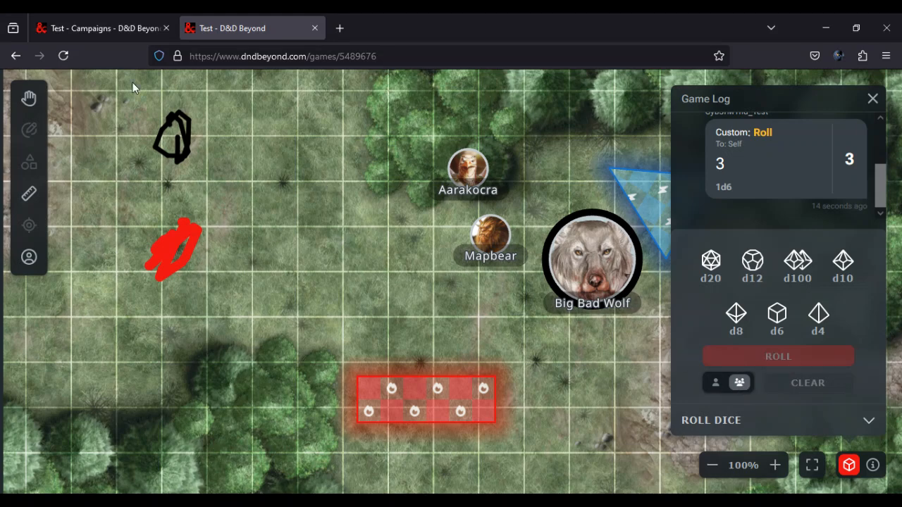
Step: Open Mapbear's character sheet from the Test campaign page and roll an Intimidation check
{"action": "left_click", "coordinate": [106, 28]}
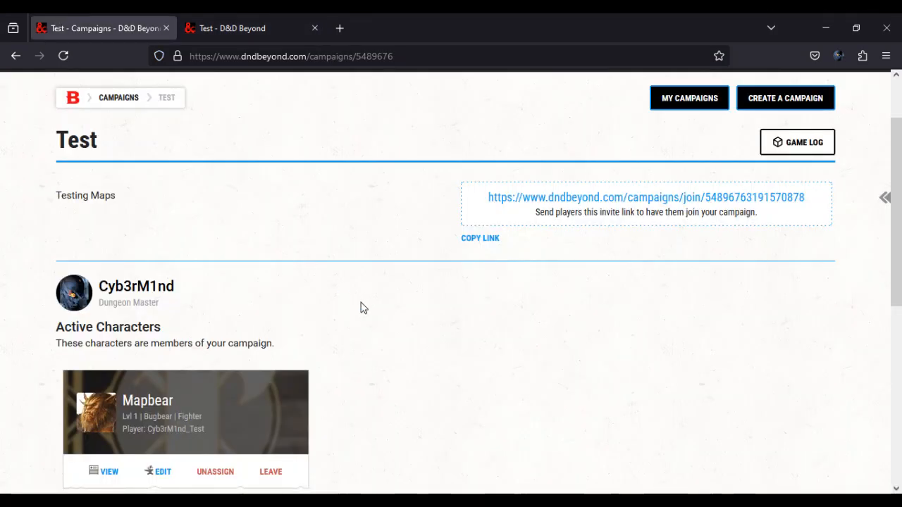
{"action": "left_click", "coordinate": [111, 472]}
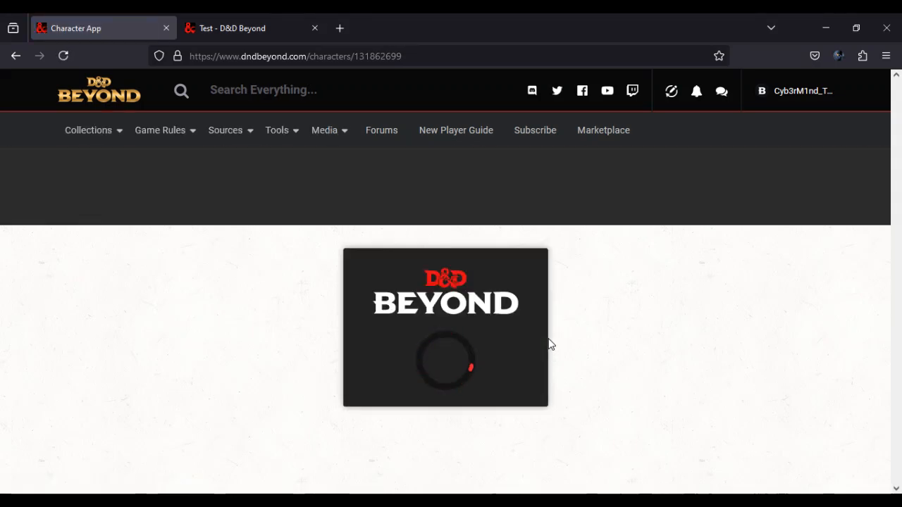
{"action": "left_click_drag", "start_coordinate": [897, 136], "coordinate": [894, 227]}
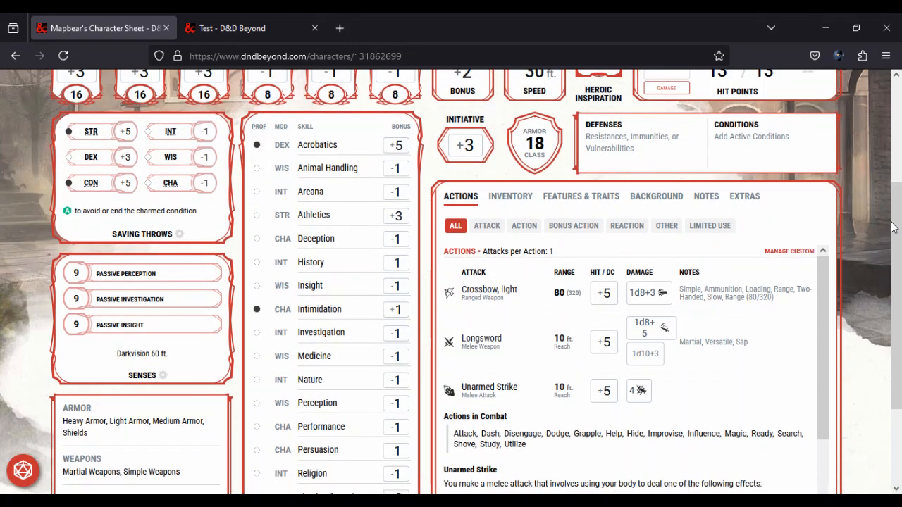
{"action": "left_click", "coordinate": [397, 315]}
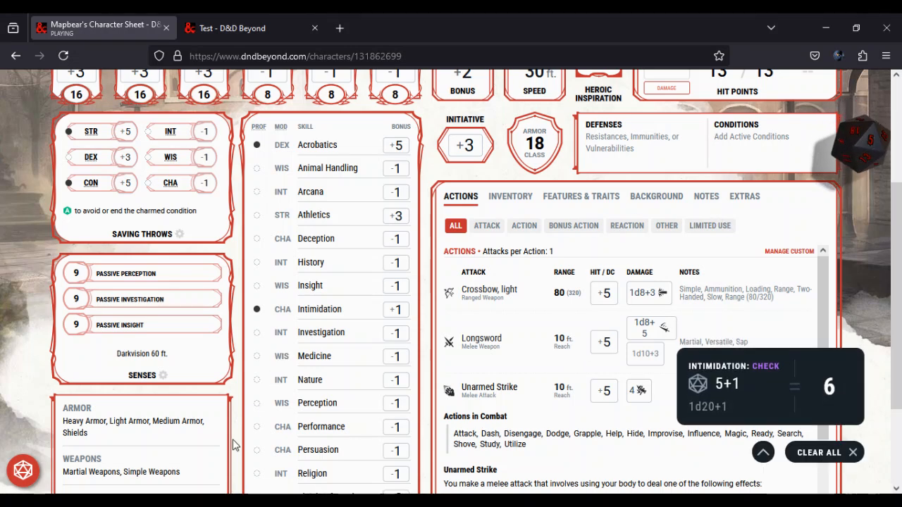
Step: In the Dungeon Master's browser, close the map's game log and open the game log of the Map Test encounter
{"action": "key", "text": "alt+Tab"}
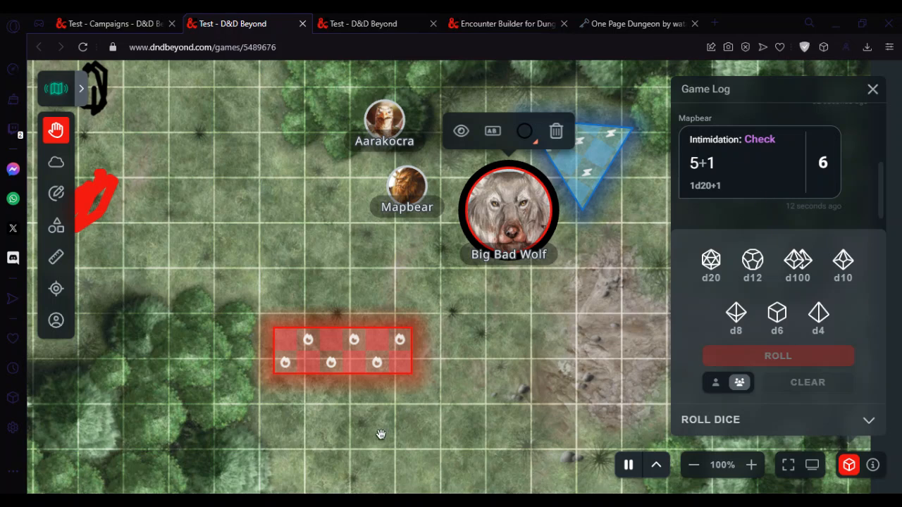
{"action": "mouse_move", "coordinate": [336, 501]}
{"action": "left_click_drag", "start_coordinate": [486, 287], "coordinate": [476, 328]}
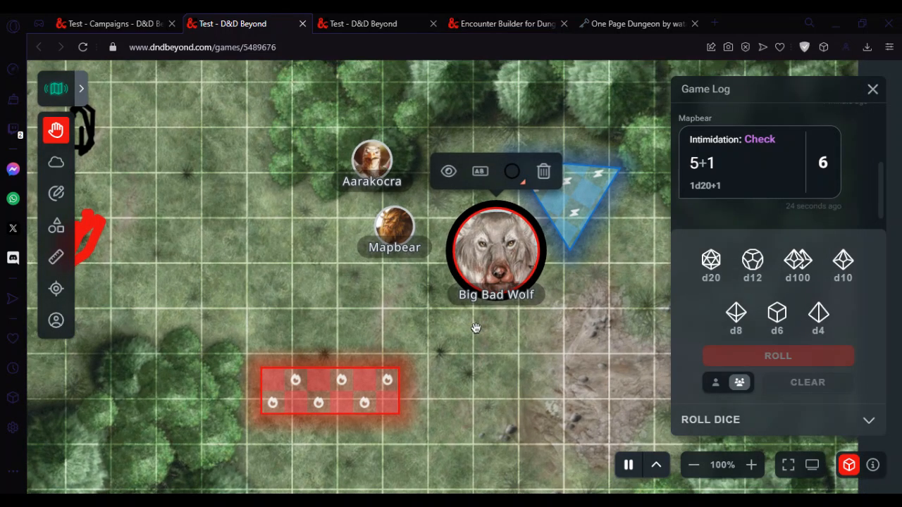
{"action": "left_click", "coordinate": [872, 90]}
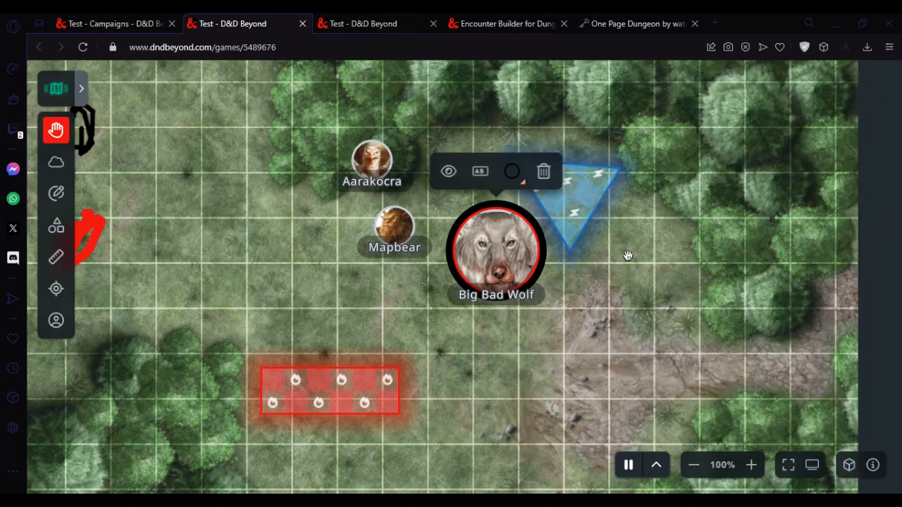
{"action": "left_click", "coordinate": [509, 27]}
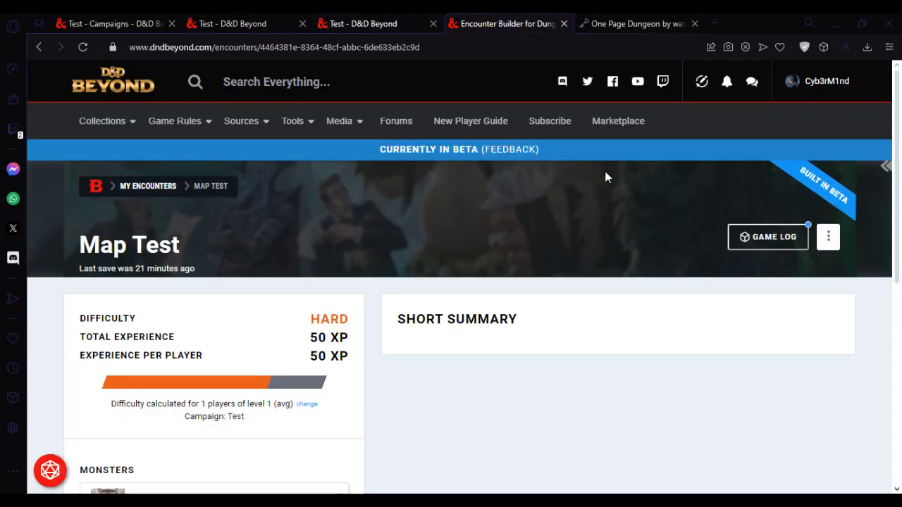
{"action": "left_click", "coordinate": [775, 240]}
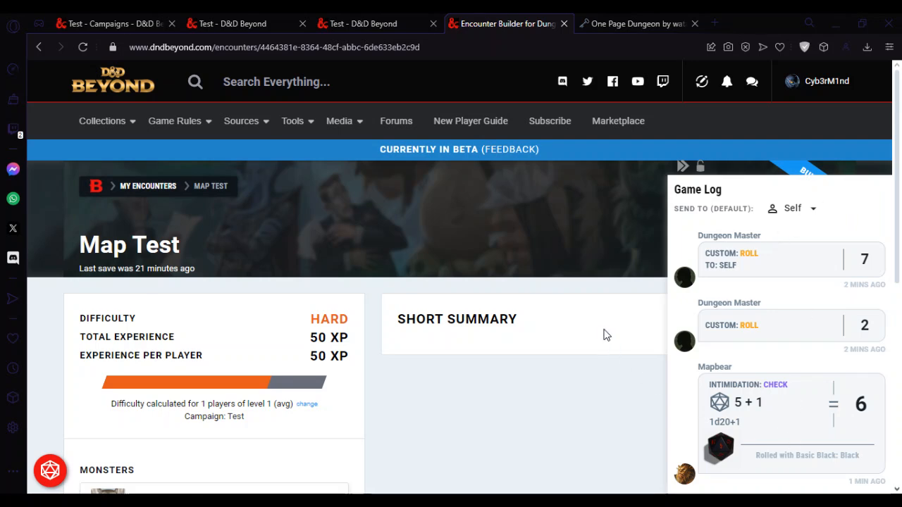
Step: Close the encounter's game log and run the Map Test encounter
{"action": "left_click", "coordinate": [577, 391]}
{"action": "left_click", "coordinate": [830, 239]}
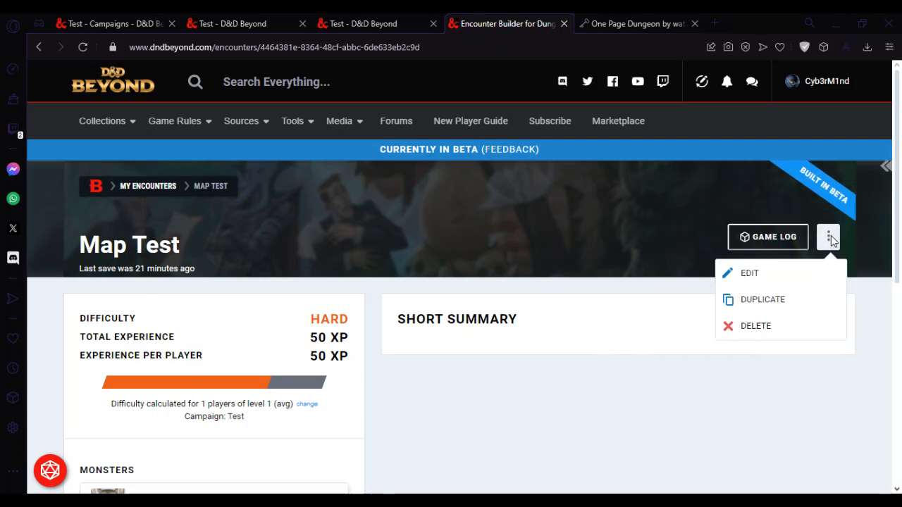
{"action": "left_click", "coordinate": [624, 267]}
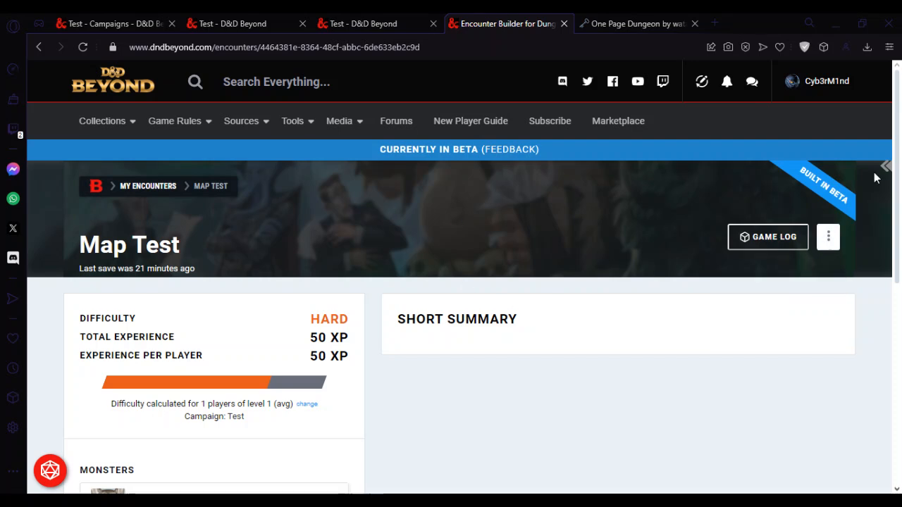
{"action": "scroll", "coordinate": [900, 240], "scroll_direction": "down", "scroll_amount": 3}
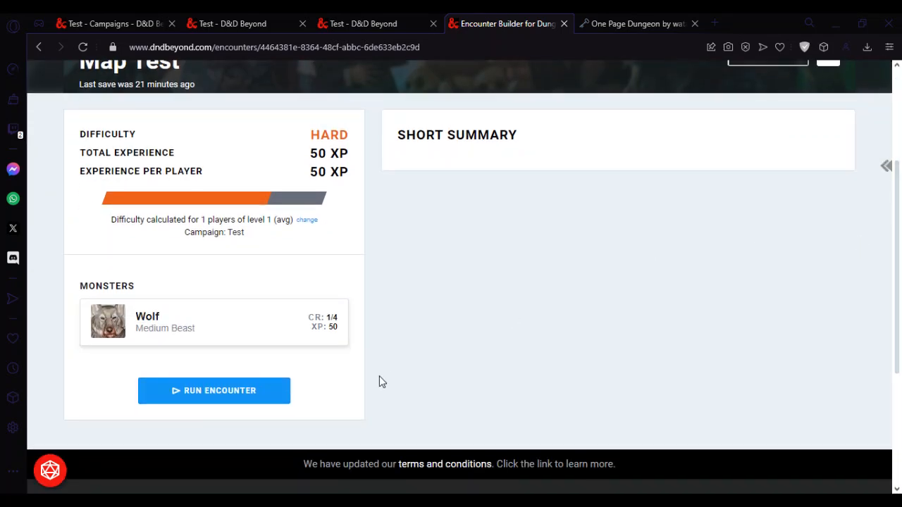
{"action": "left_click", "coordinate": [227, 389]}
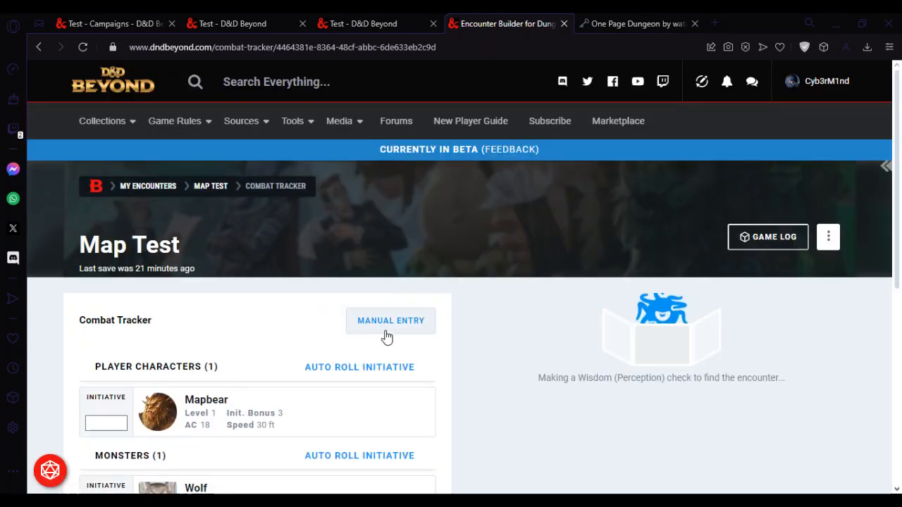
Step: Auto-roll initiative for the player characters and the monsters, and begin combat
{"action": "left_click", "coordinate": [361, 364]}
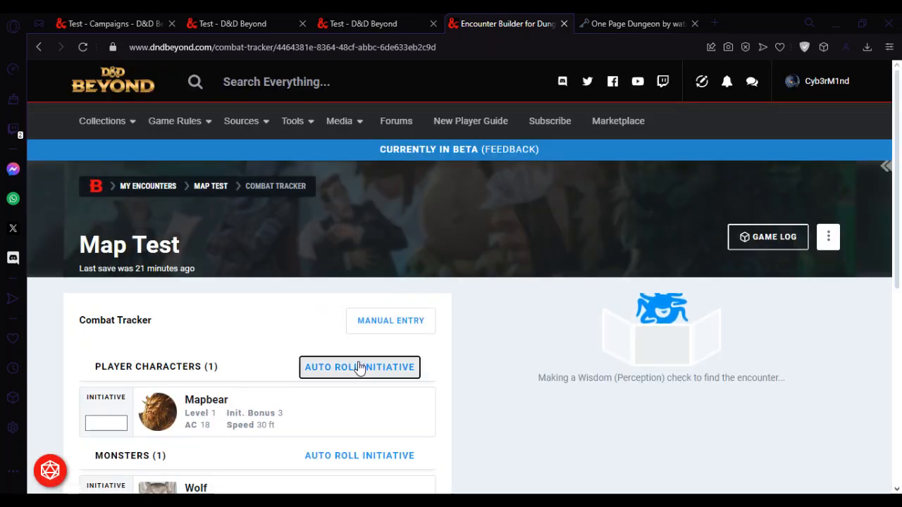
{"action": "left_click", "coordinate": [377, 456]}
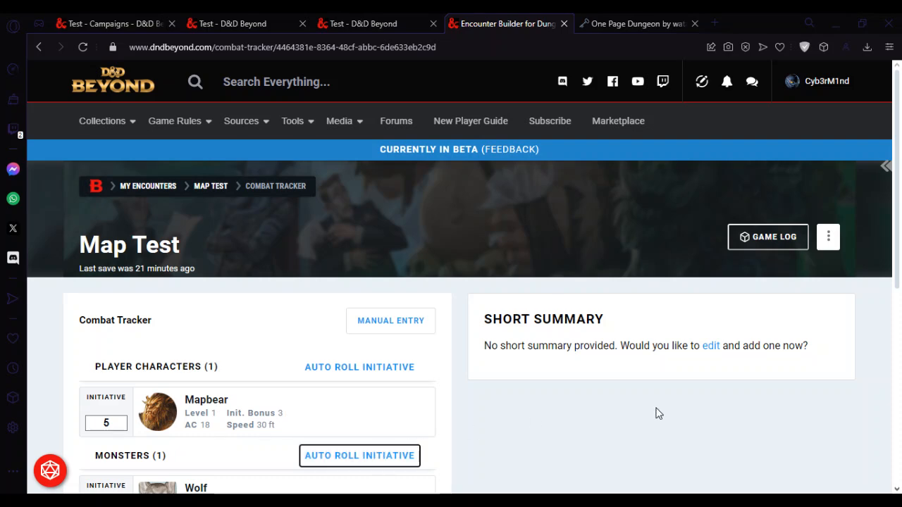
{"action": "left_click_drag", "start_coordinate": [898, 174], "coordinate": [885, 245]}
{"action": "left_click", "coordinate": [416, 409]}
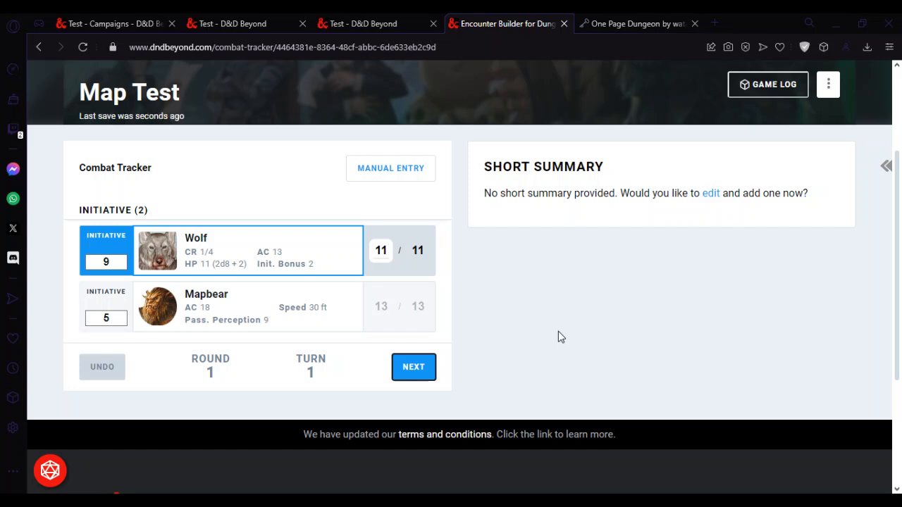
Step: Open the Wolf's stat block, roll its Bite to hit and 2d4+2 damage, and clear the roll results
{"action": "left_click", "coordinate": [272, 244]}
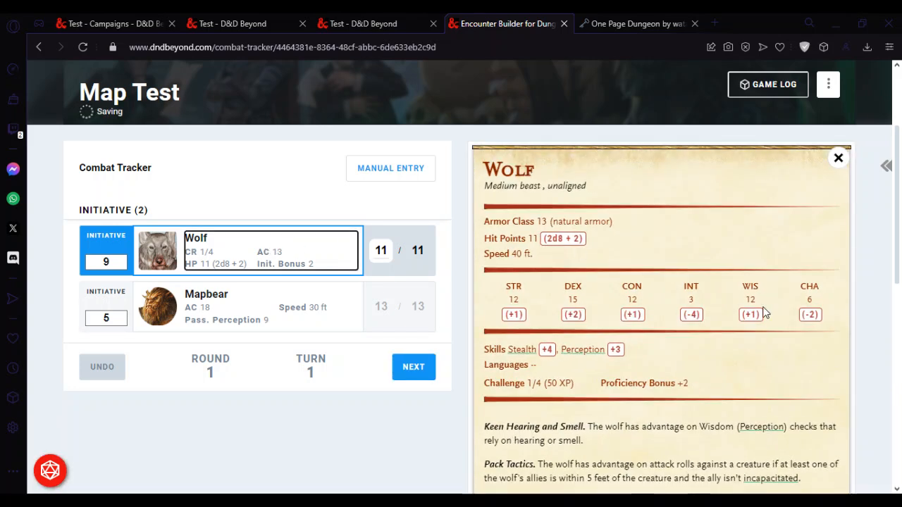
{"action": "scroll", "coordinate": [764, 313], "scroll_direction": "down", "scroll_amount": 2}
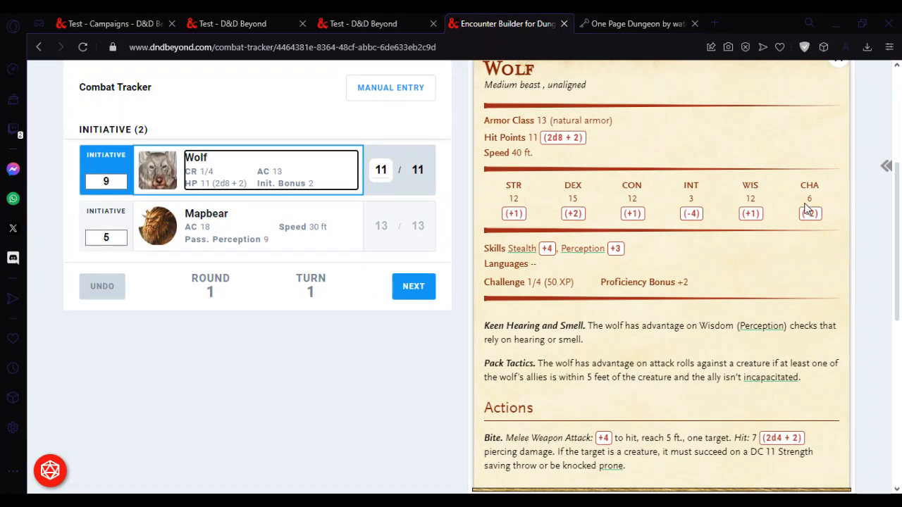
{"action": "left_click", "coordinate": [604, 438]}
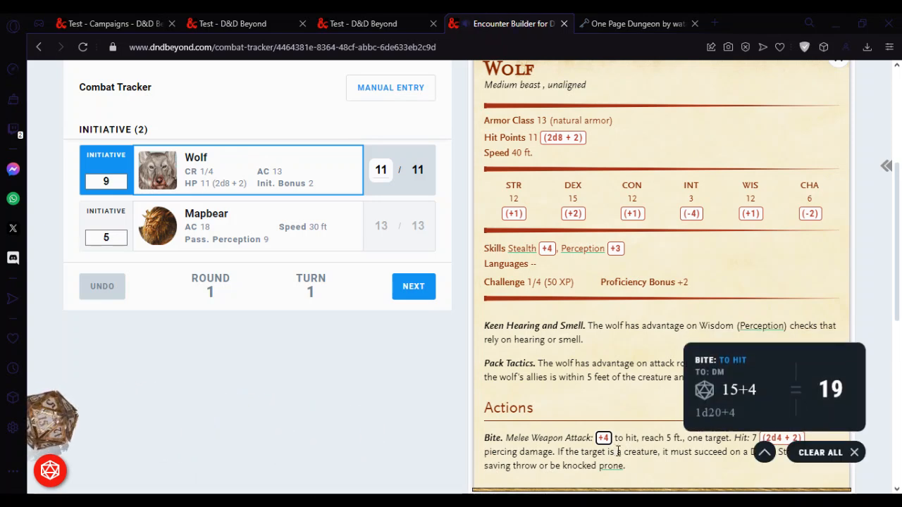
{"action": "left_click", "coordinate": [825, 453]}
{"action": "left_click", "coordinate": [781, 437]}
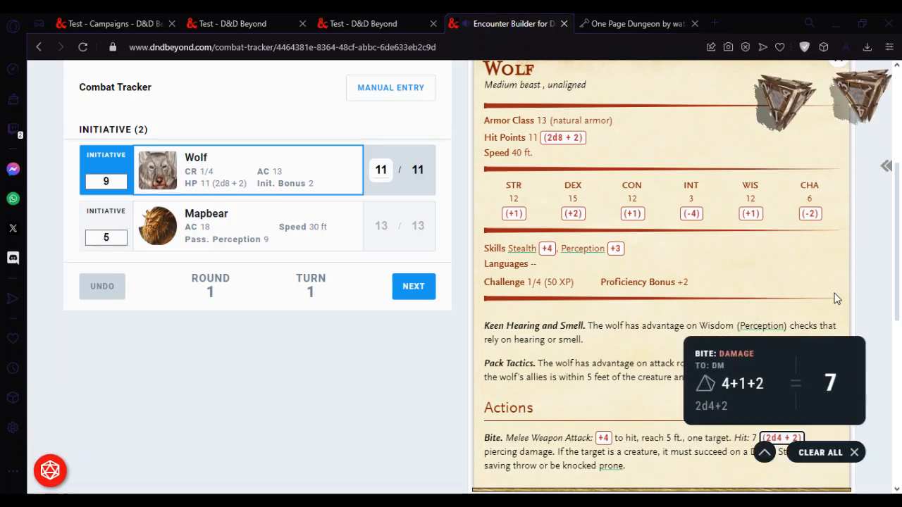
{"action": "left_click", "coordinate": [846, 453]}
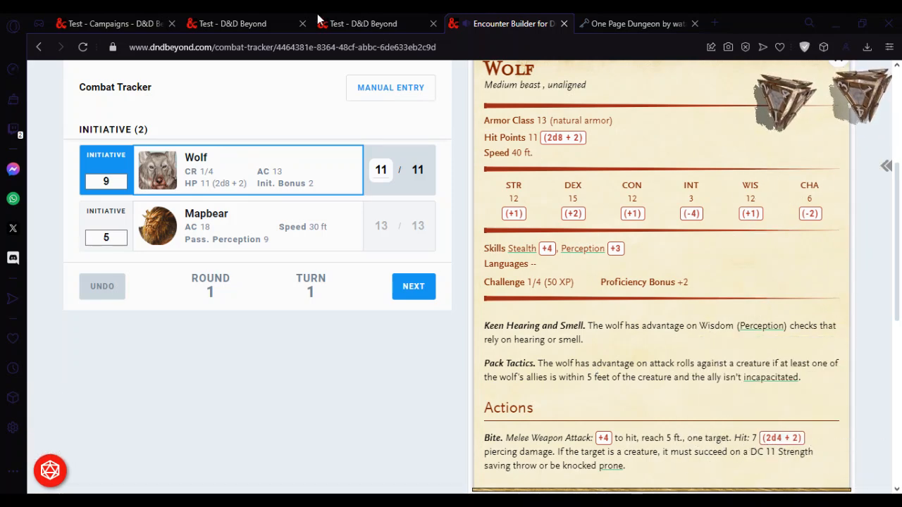
Step: Check the Wolf's Bite rolls in the game log of the Dungeon Master's map and compare with the combat tracker
{"action": "left_click", "coordinate": [231, 17]}
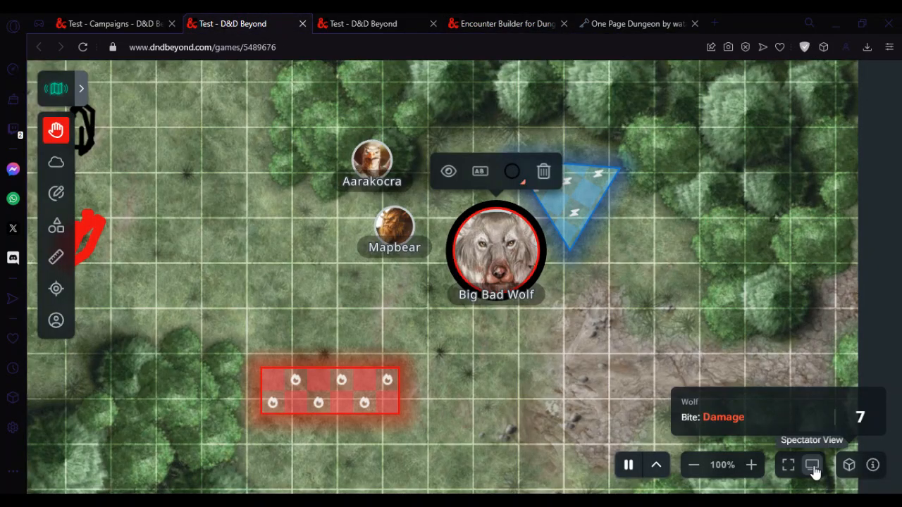
{"action": "left_click", "coordinate": [848, 466]}
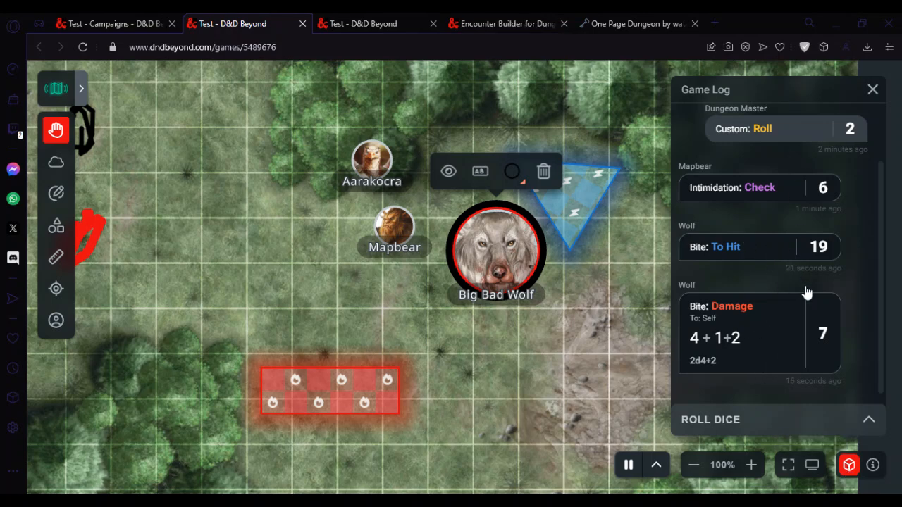
{"action": "left_click", "coordinate": [494, 20]}
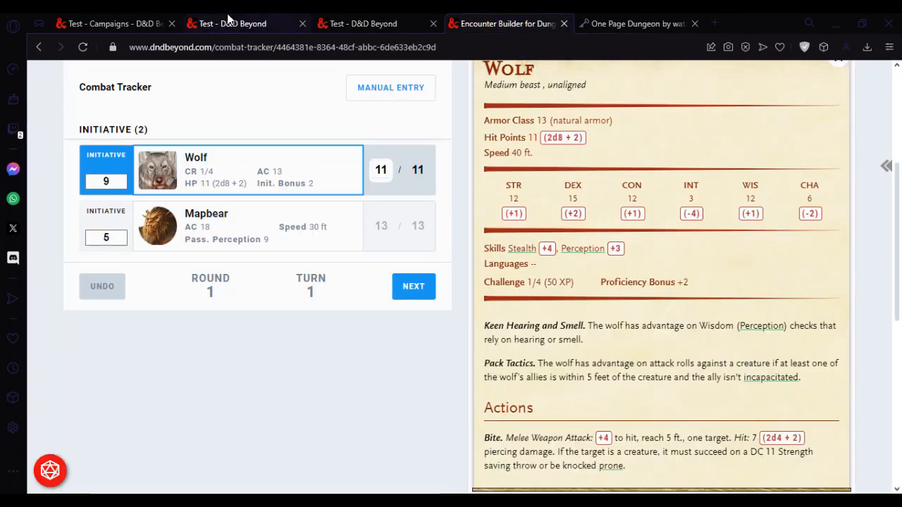
{"action": "left_click", "coordinate": [227, 18]}
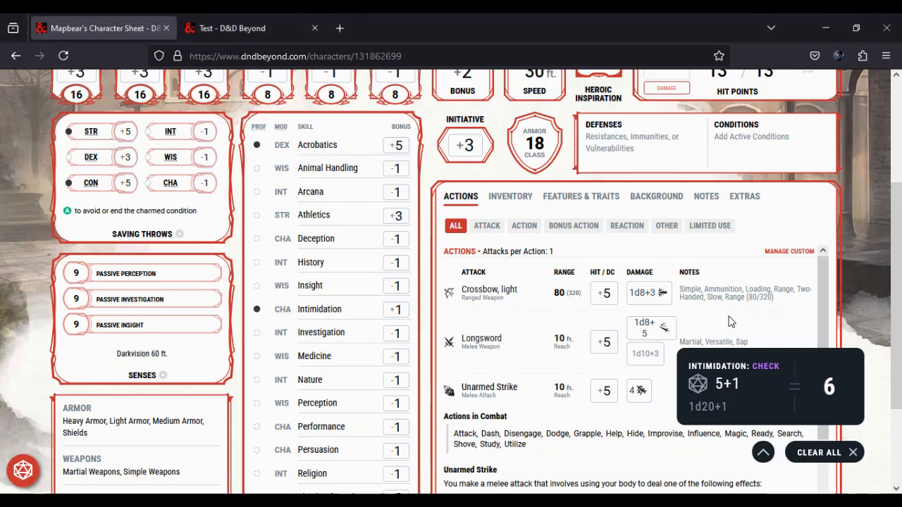
Step: On Mapbear's character sheet in the player's browser, apply 7 damage and clear the Intimidation roll result
{"action": "scroll", "coordinate": [731, 322], "scroll_direction": "up", "scroll_amount": 3}
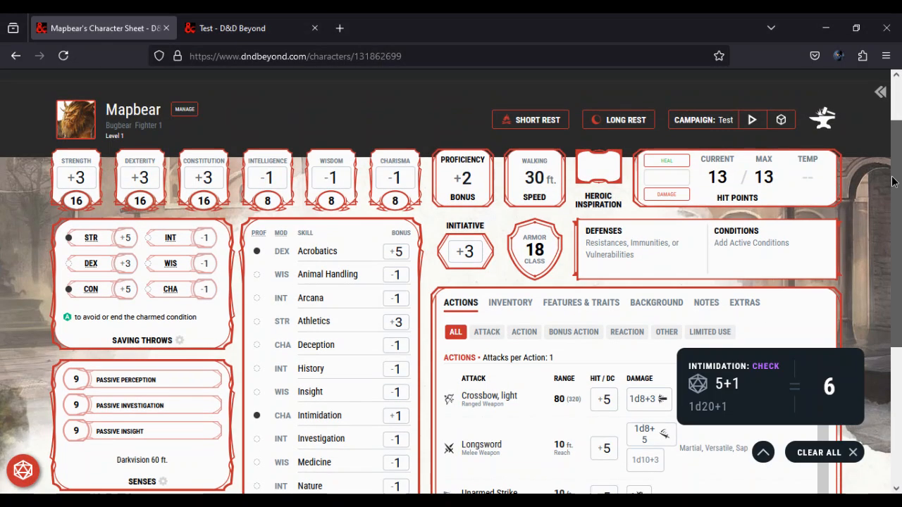
{"action": "left_click", "coordinate": [666, 180]}
{"action": "type", "text": "7"}
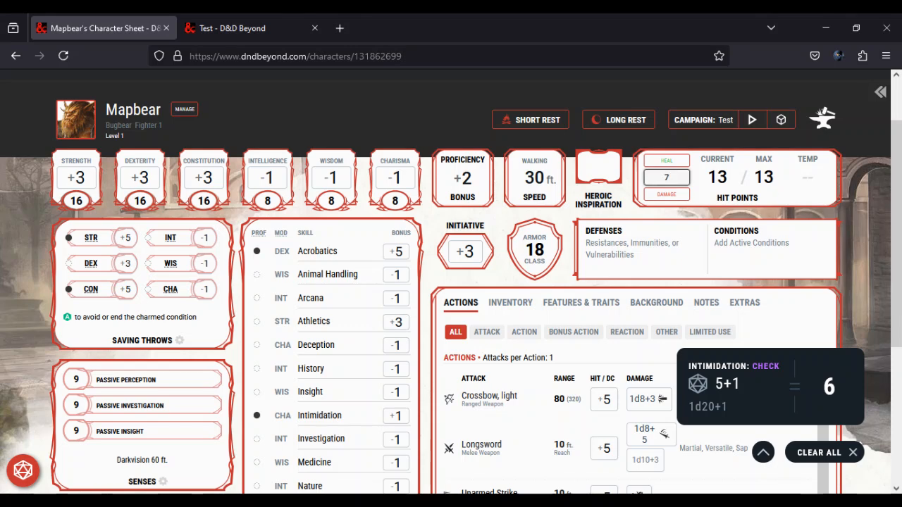
{"action": "left_click", "coordinate": [663, 195]}
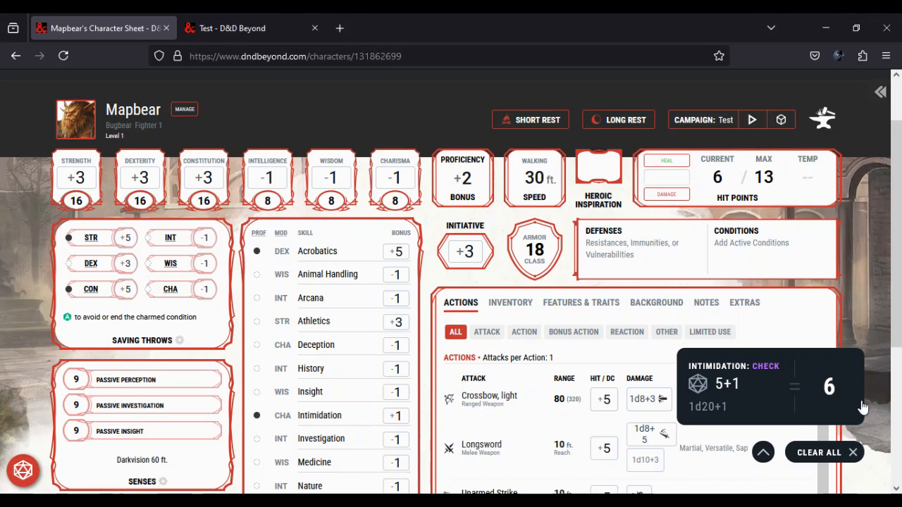
{"action": "left_click", "coordinate": [831, 454]}
Step: In the Dungeon Master's browser, deselect the Big Bad Wolf token and check Mapbear's hit points in the combat tracker
{"action": "left_click", "coordinate": [346, 501]}
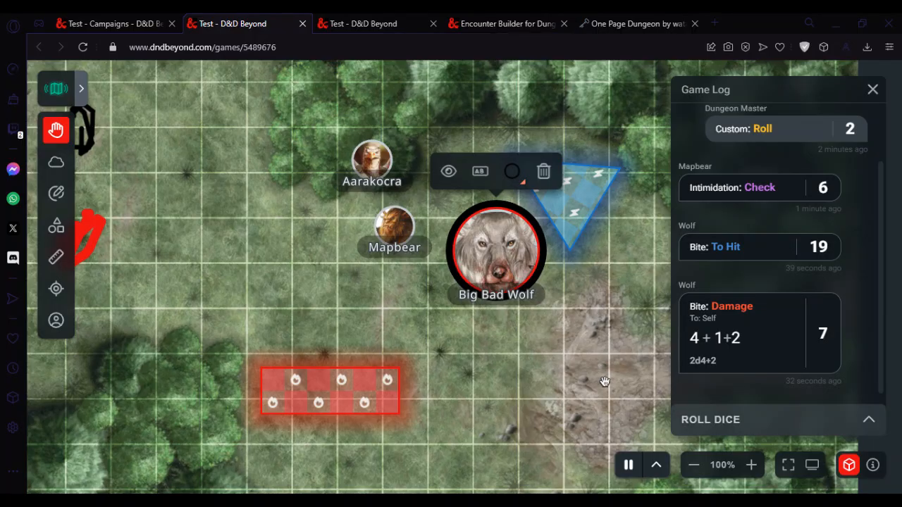
{"action": "left_click", "coordinate": [556, 377]}
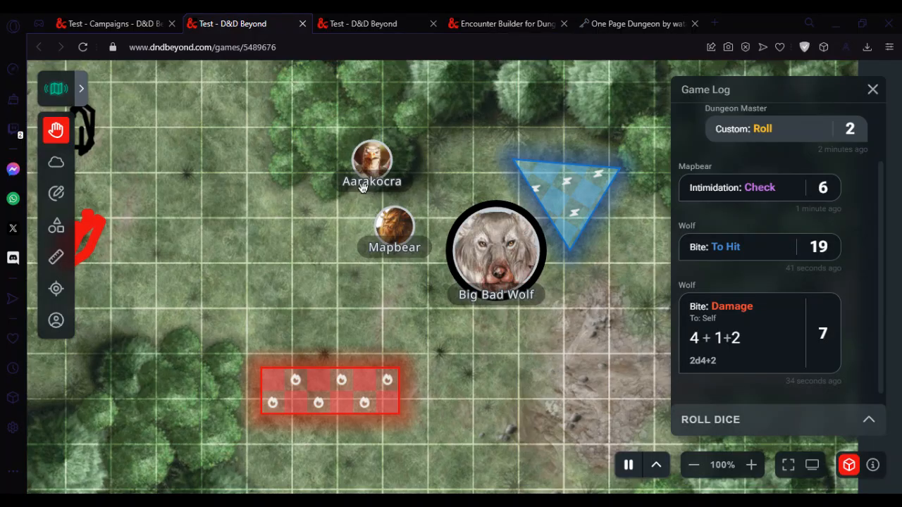
{"action": "left_click", "coordinate": [497, 23]}
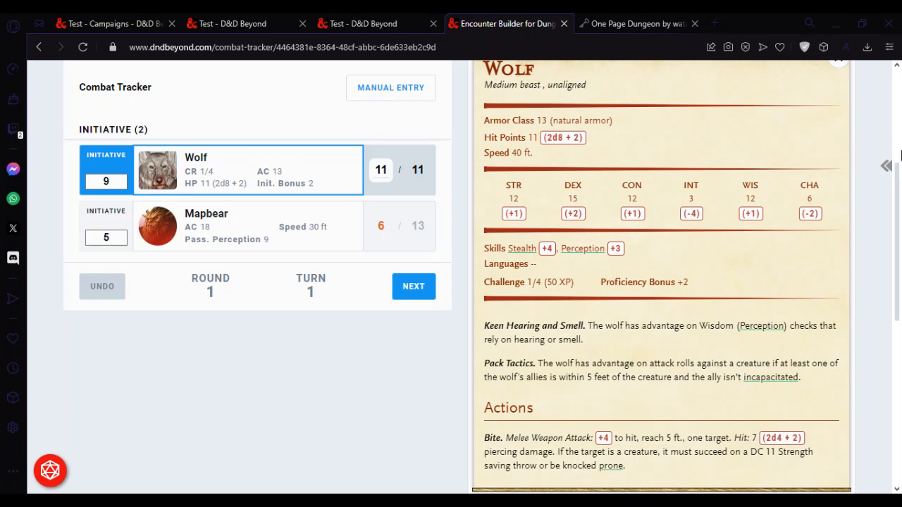
{"action": "left_click_drag", "start_coordinate": [900, 194], "coordinate": [900, 144]}
Step: Look through the spectator view and combat tracker, and close the game log on the Dungeon Master's map
{"action": "left_click", "coordinate": [243, 23]}
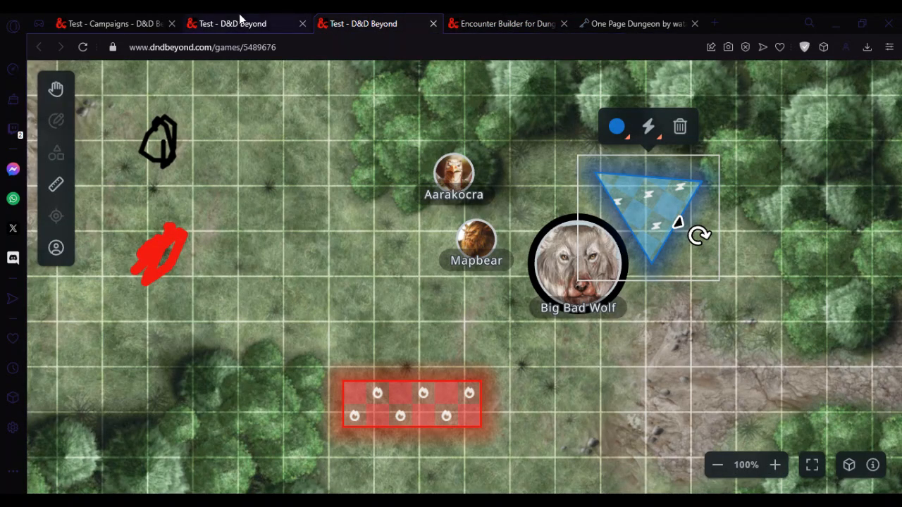
{"action": "left_click", "coordinate": [356, 21]}
{"action": "left_click", "coordinate": [481, 20]}
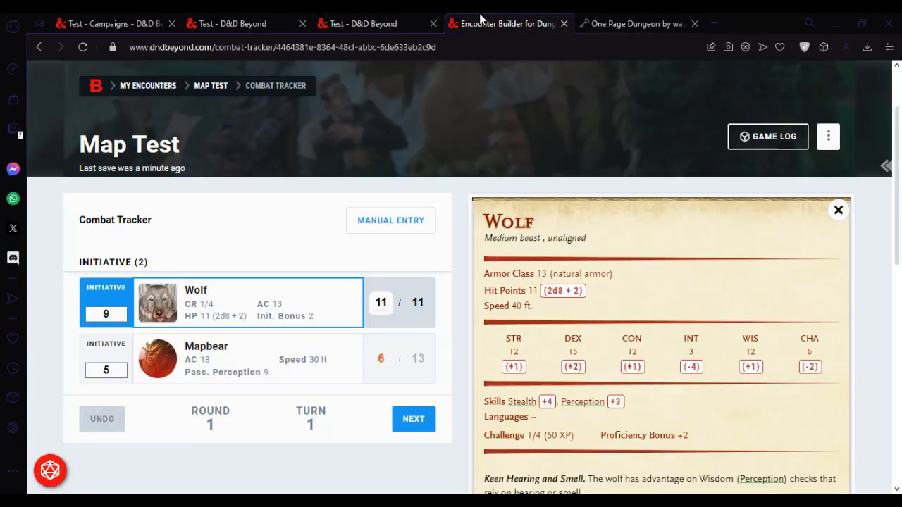
{"action": "left_click", "coordinate": [261, 20]}
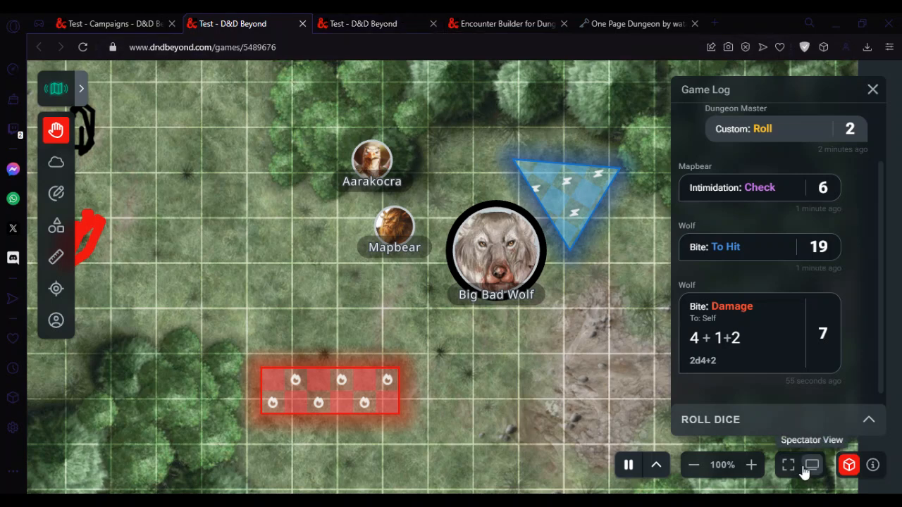
{"action": "left_click", "coordinate": [852, 468]}
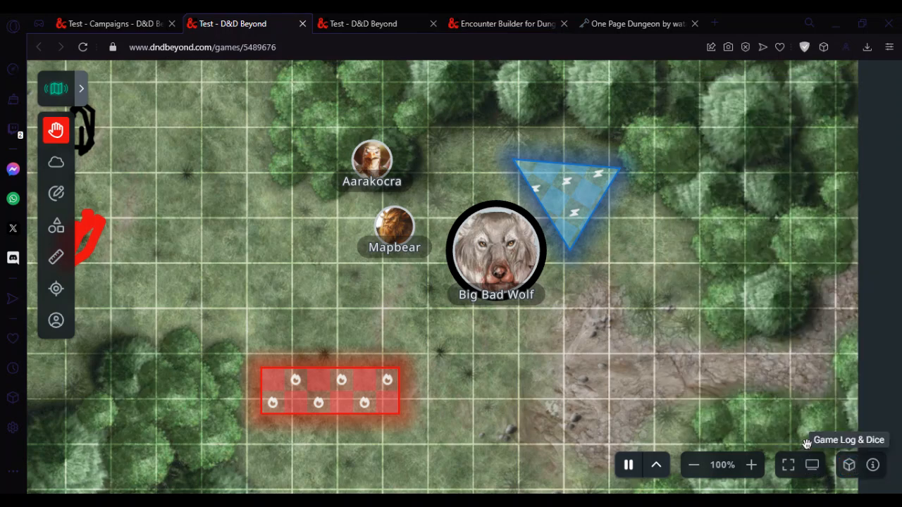
{"action": "left_click", "coordinate": [120, 21]}
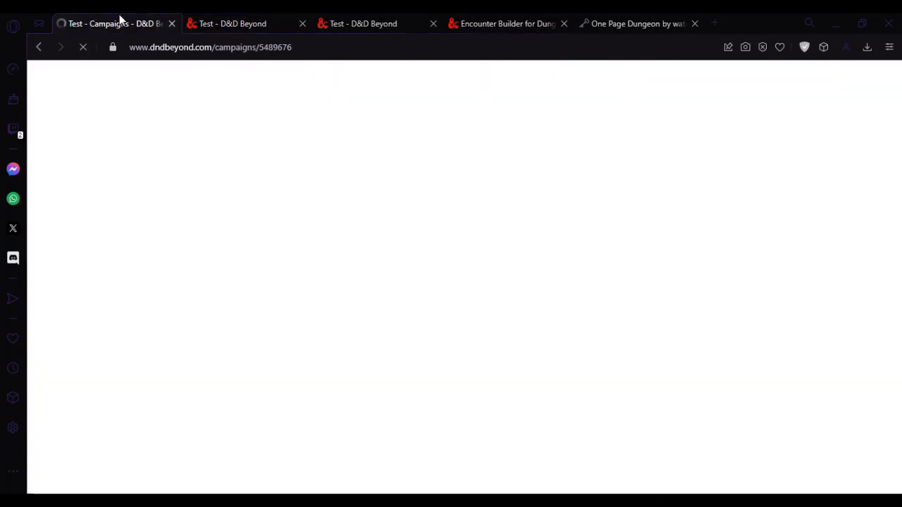
{"action": "left_click", "coordinate": [240, 18]}
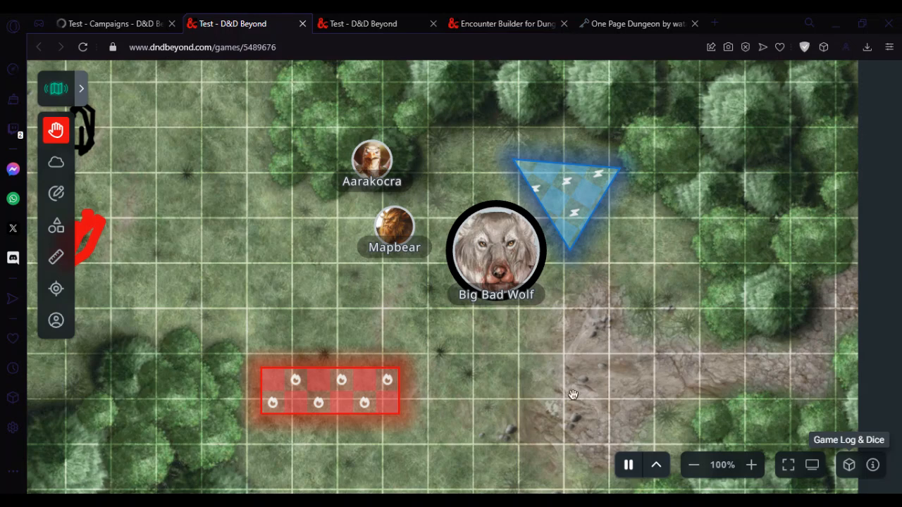
Step: Pause the game session and open the map page in the player's browser to see the effect
{"action": "left_click", "coordinate": [629, 466]}
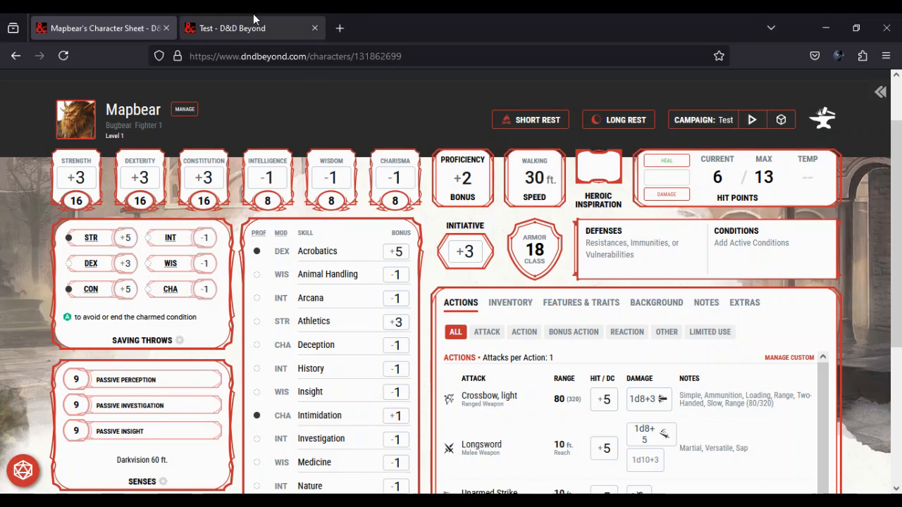
{"action": "left_click", "coordinate": [253, 21]}
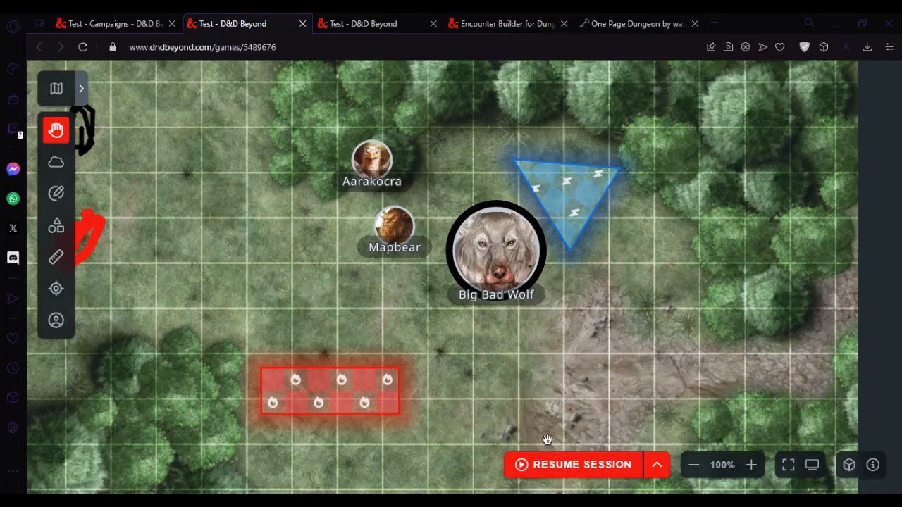
Step: In the Dungeon Master's browser, resume the game session and end it
{"action": "left_click", "coordinate": [588, 467]}
{"action": "left_click", "coordinate": [659, 473]}
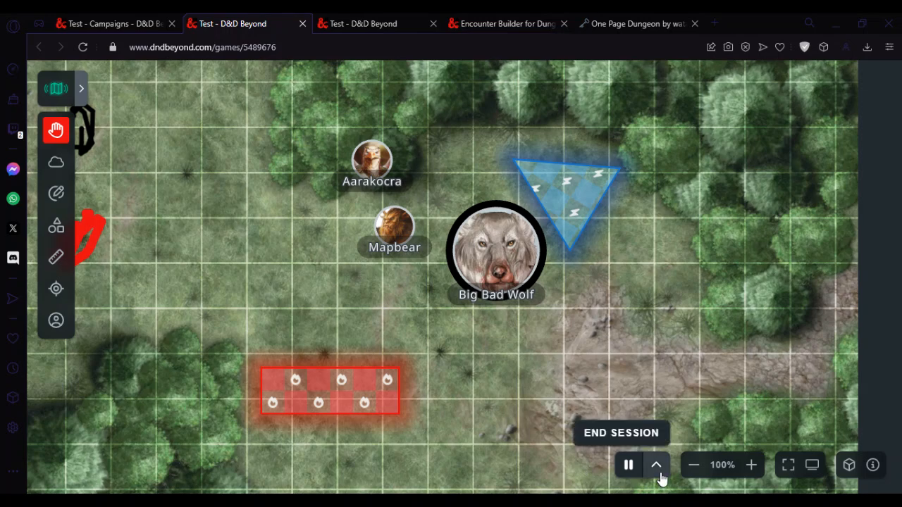
{"action": "left_click", "coordinate": [609, 436]}
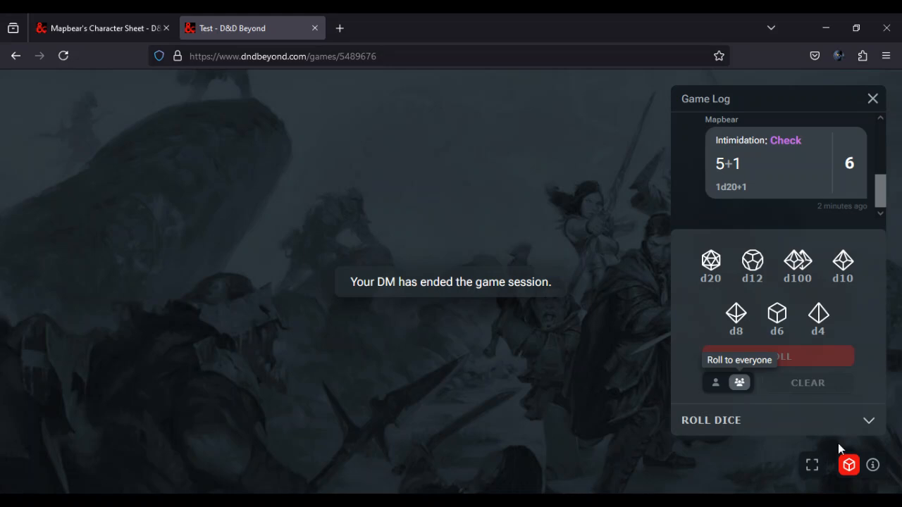
Step: In the player's browser, try the game log and dice roller after the session's end, picking one d6 without rolling it
{"action": "left_click", "coordinate": [849, 465]}
{"action": "left_click", "coordinate": [849, 466]}
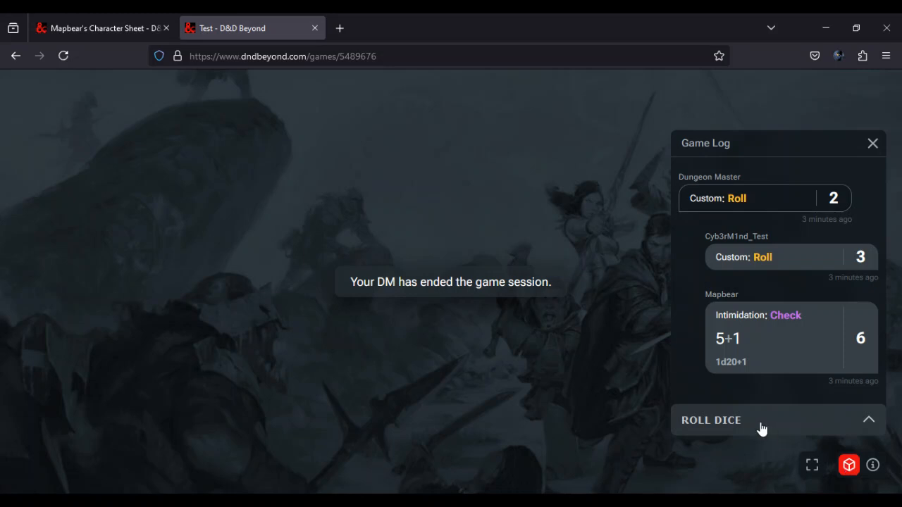
{"action": "left_click", "coordinate": [762, 429]}
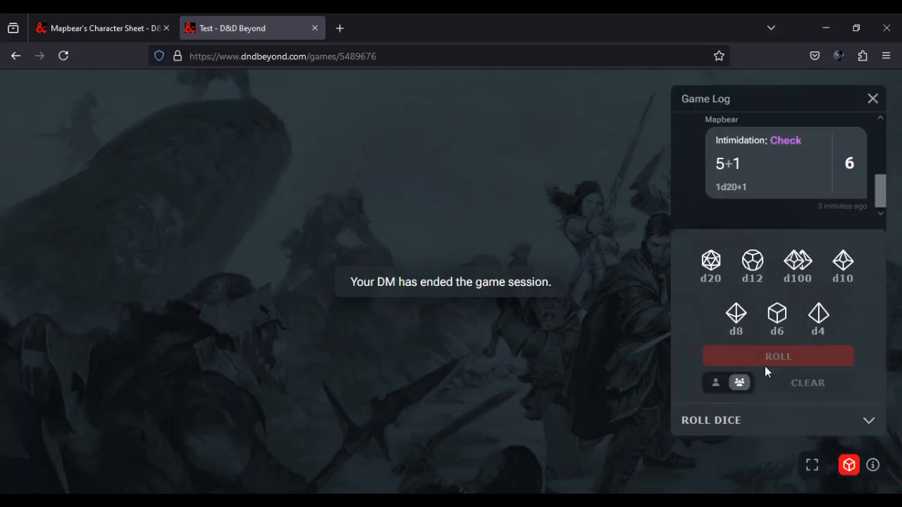
{"action": "left_click", "coordinate": [777, 319]}
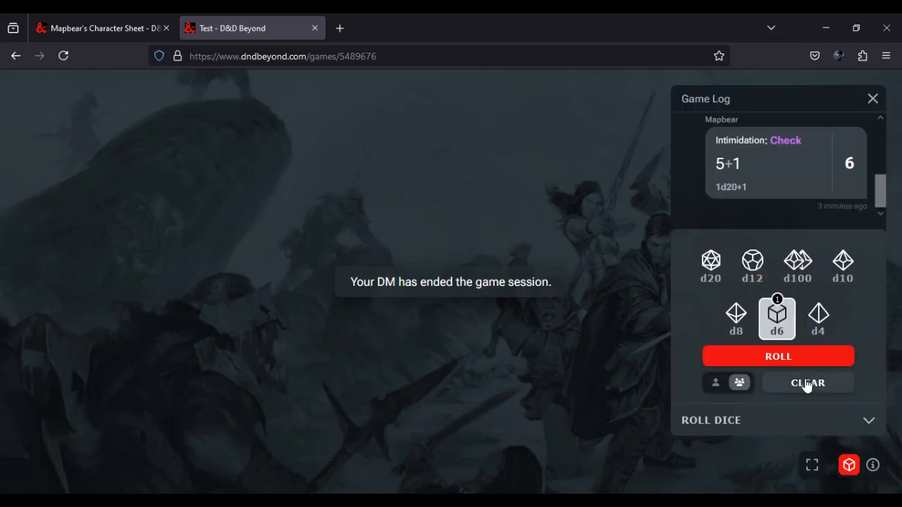
{"action": "left_click", "coordinate": [823, 429]}
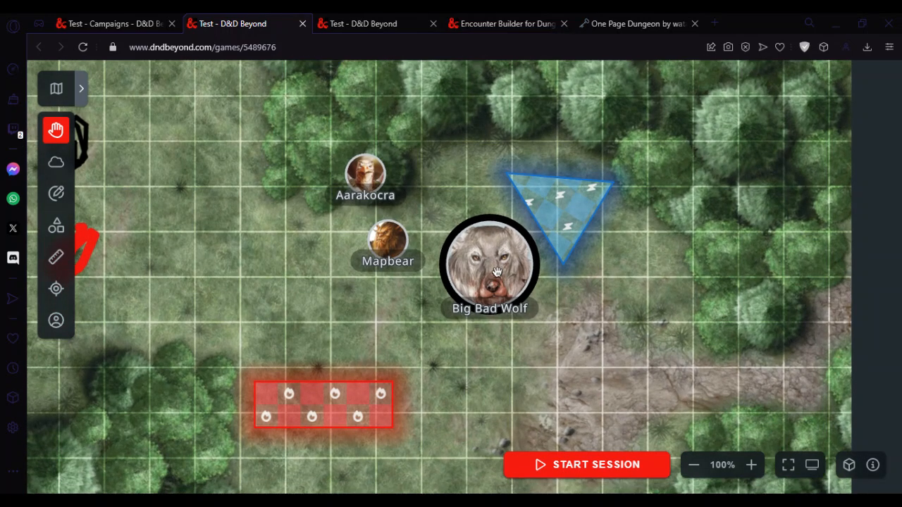
Step: On the Dungeon Master's map, start the game session again and reposition the Big Bad Wolf and Mapbear tokens
{"action": "left_click", "coordinate": [586, 466]}
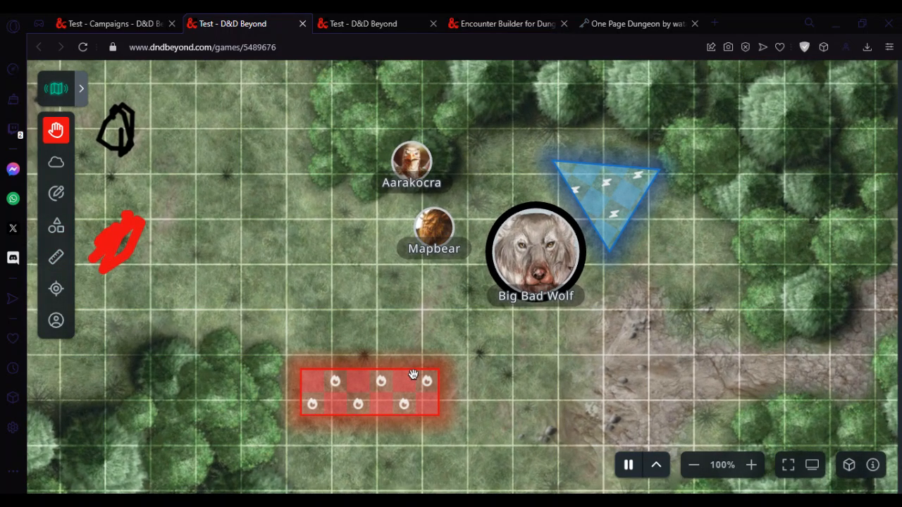
{"action": "left_click", "coordinate": [53, 135]}
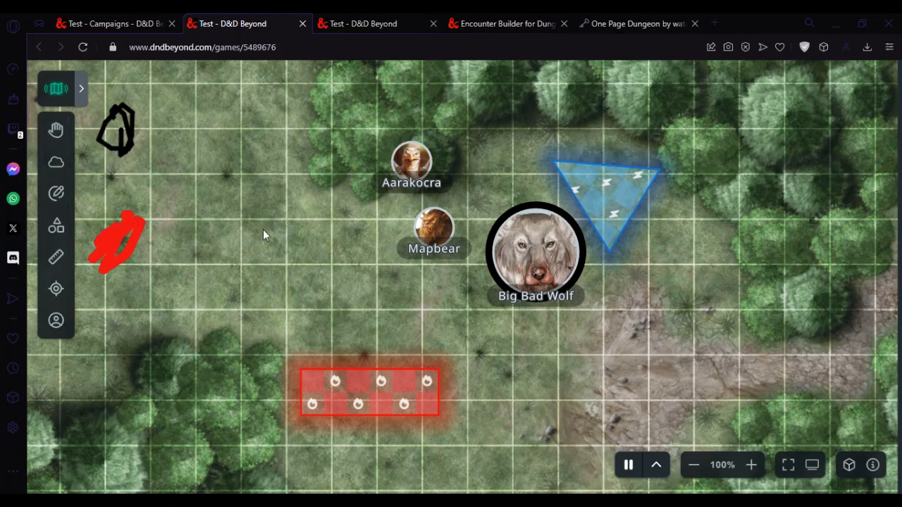
{"action": "left_click", "coordinate": [505, 255]}
{"action": "left_click_drag", "start_coordinate": [505, 256], "coordinate": [555, 193]}
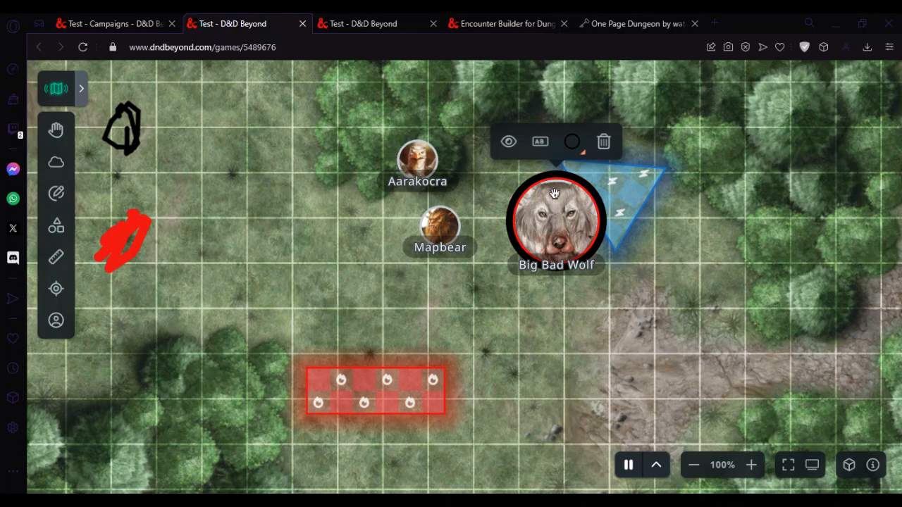
{"action": "left_click_drag", "start_coordinate": [555, 193], "coordinate": [524, 210]}
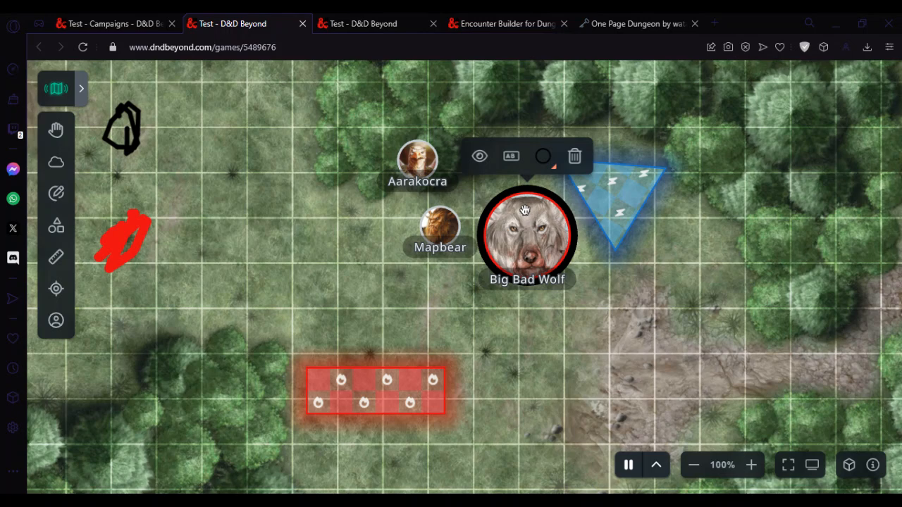
{"action": "mouse_move", "coordinate": [524, 210]}
{"action": "left_mouse_down"}
{"action": "mouse_move", "coordinate": [339, 213]}
{"action": "mouse_move", "coordinate": [466, 203]}
{"action": "mouse_move", "coordinate": [329, 201]}
{"action": "mouse_move", "coordinate": [327, 253]}
{"action": "mouse_move", "coordinate": [449, 222]}
{"action": "mouse_move", "coordinate": [455, 273]}
{"action": "mouse_move", "coordinate": [455, 256]}
{"action": "mouse_move", "coordinate": [479, 259]}
{"action": "mouse_move", "coordinate": [529, 199]}
{"action": "left_mouse_up"}
{"action": "left_click_drag", "start_coordinate": [455, 237], "coordinate": [436, 259]}
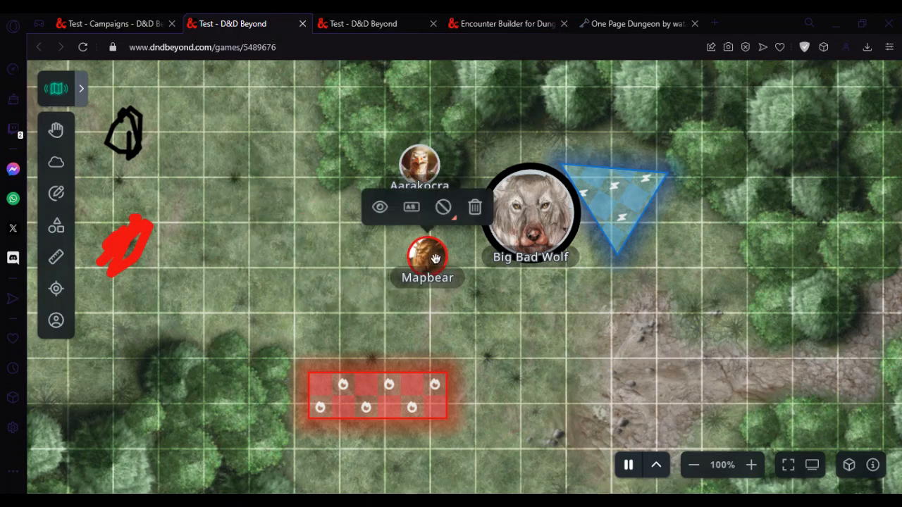
{"action": "left_click", "coordinate": [513, 331]}
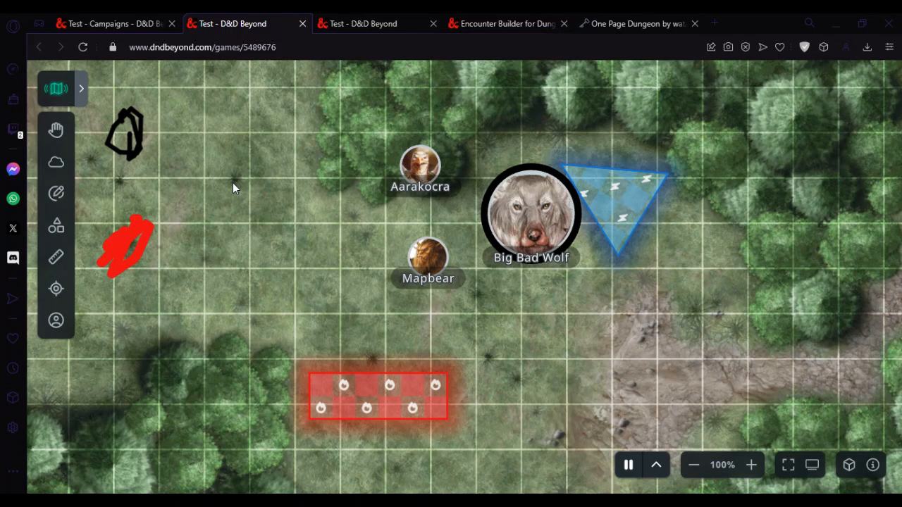
Step: Switch to watabou's One Page Dungeon page, look over its description and sample maps, and run the generator
{"action": "left_click", "coordinate": [637, 24]}
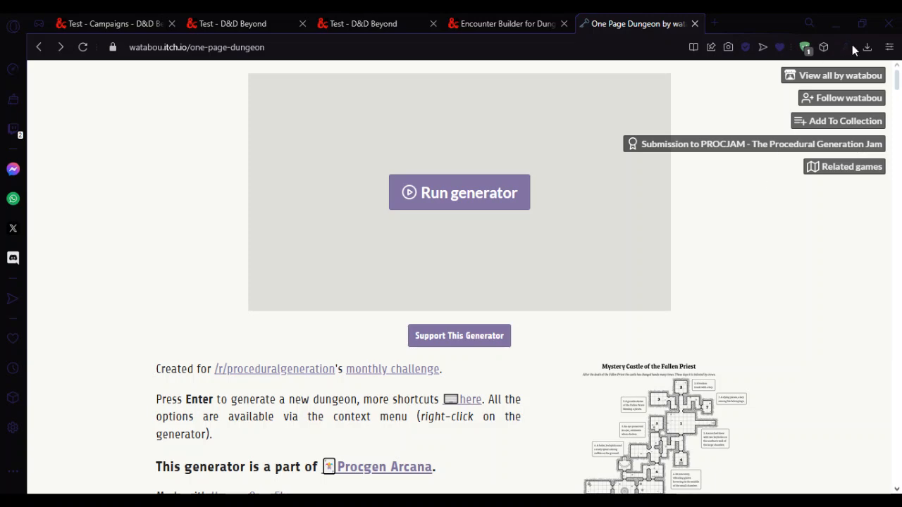
{"action": "scroll", "coordinate": [899, 93], "scroll_direction": "down", "scroll_amount": 4}
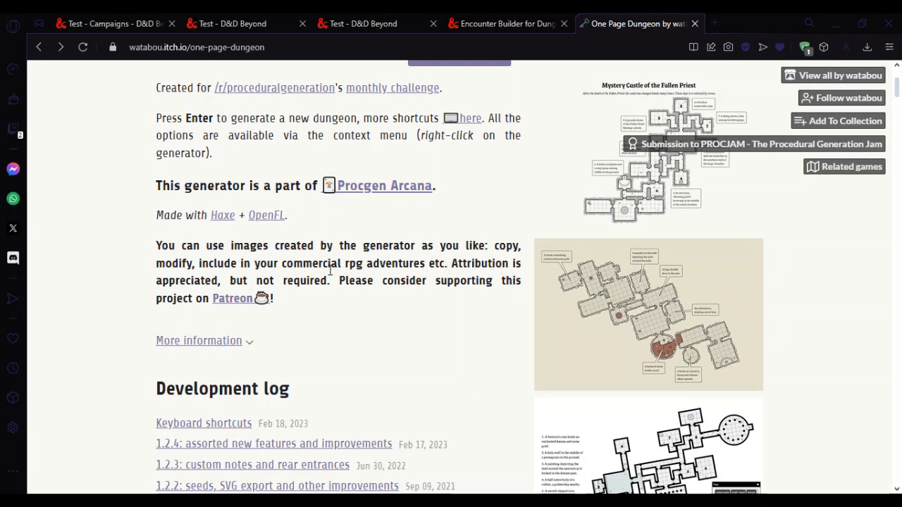
{"action": "mouse_move", "coordinate": [899, 93]}
{"action": "left_mouse_down"}
{"action": "mouse_move", "coordinate": [900, 86]}
{"action": "mouse_move", "coordinate": [900, 99]}
{"action": "left_mouse_up"}
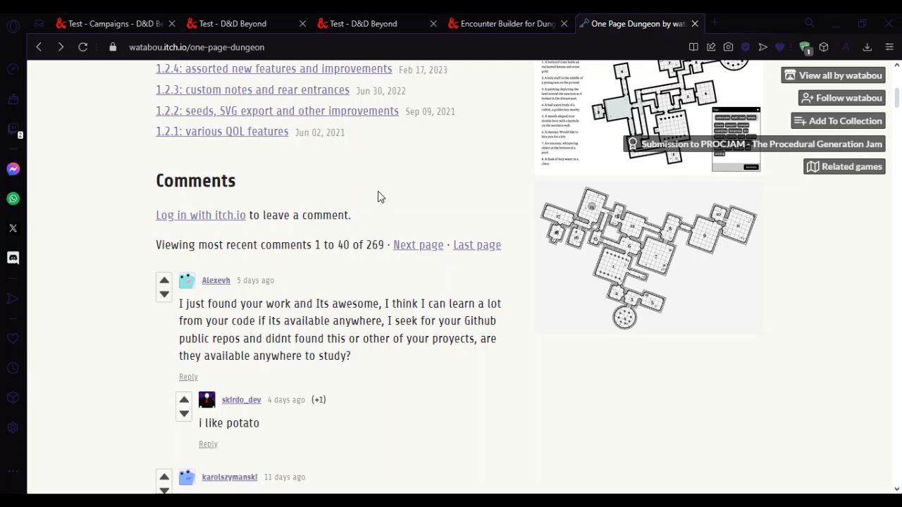
{"action": "left_click_drag", "start_coordinate": [900, 102], "coordinate": [900, 90]}
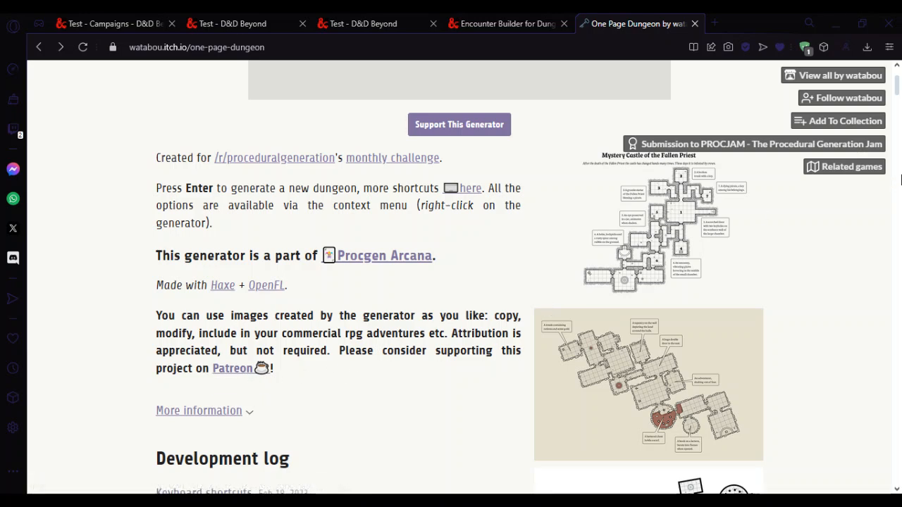
{"action": "left_click_drag", "start_coordinate": [898, 88], "coordinate": [899, 74]}
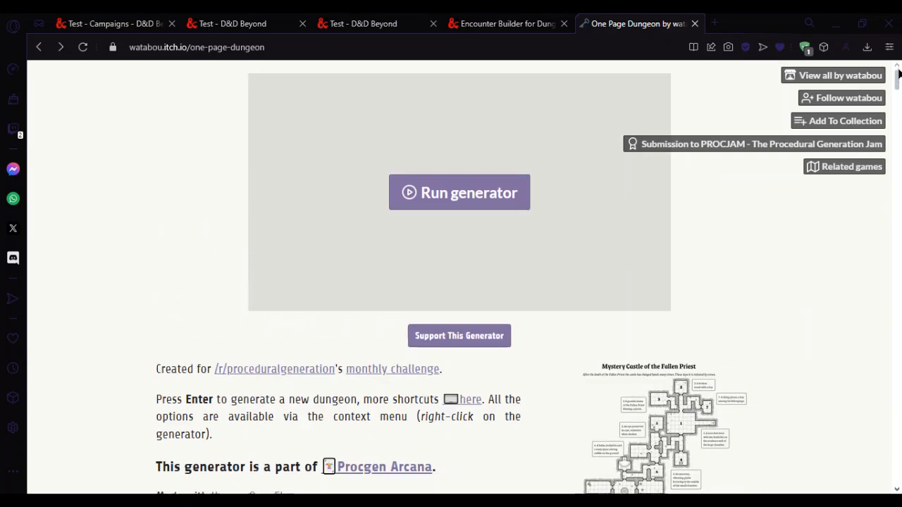
{"action": "left_click", "coordinate": [464, 206]}
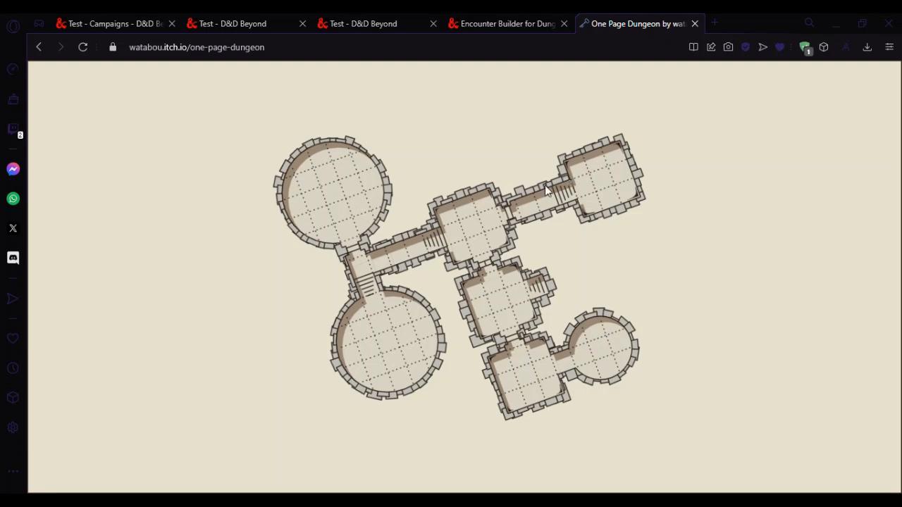
Step: Display the generated dungeon's notes in the Tailed style
{"action": "right_click", "coordinate": [486, 221]}
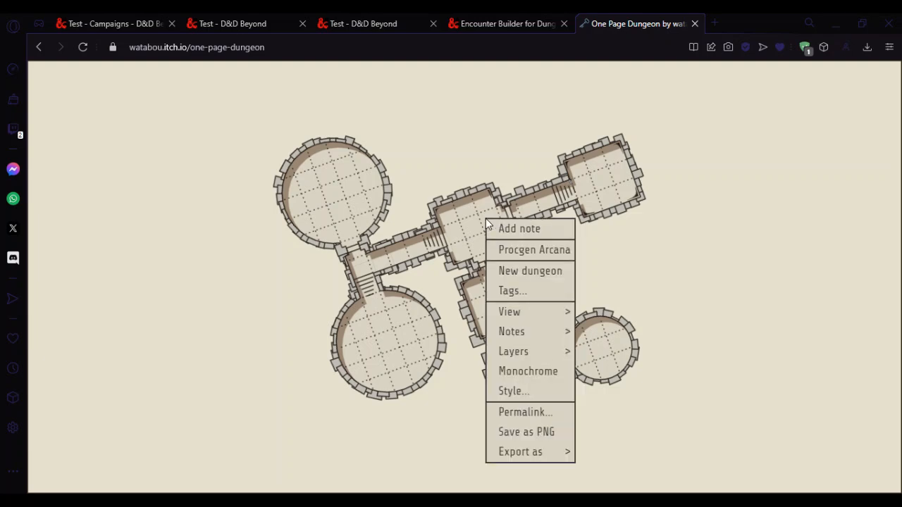
{"action": "mouse_move", "coordinate": [532, 319]}
{"action": "mouse_move", "coordinate": [531, 342]}
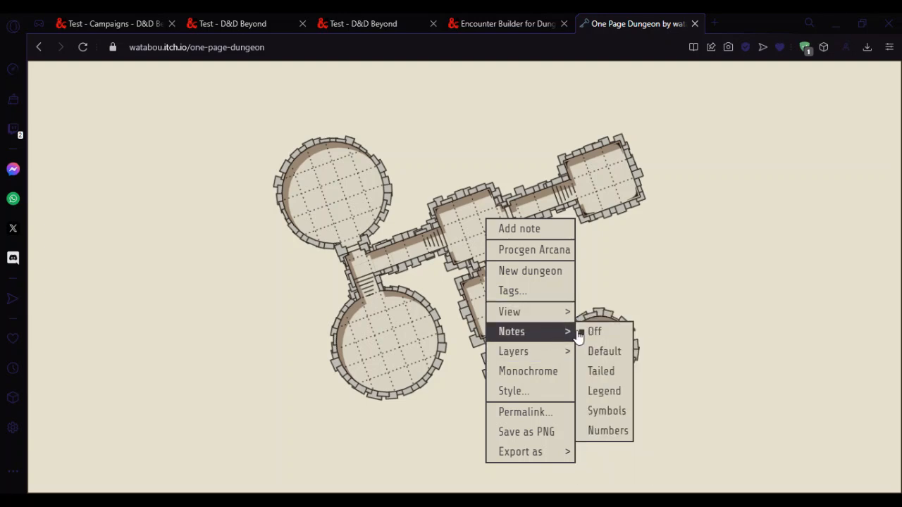
{"action": "left_click", "coordinate": [618, 371]}
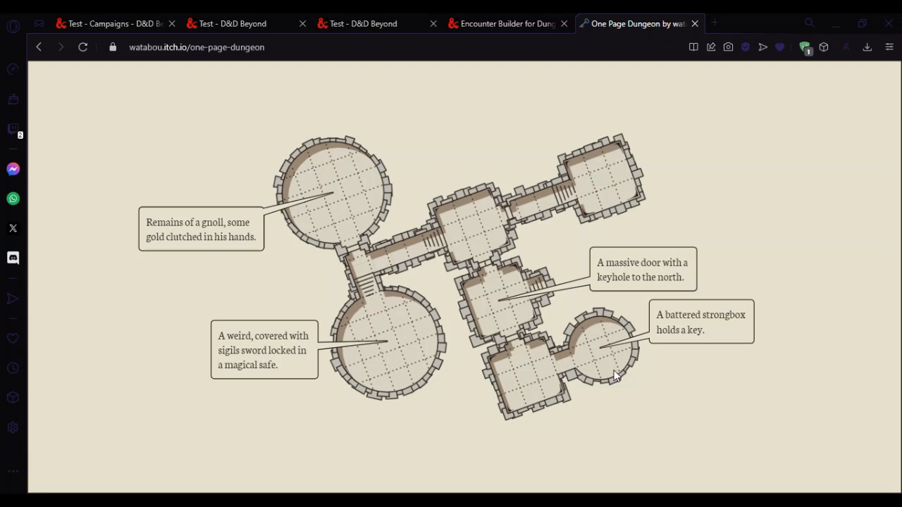
Step: Toggle the Monochrome option for the dungeon and turn on its Props layer
{"action": "right_click", "coordinate": [417, 270]}
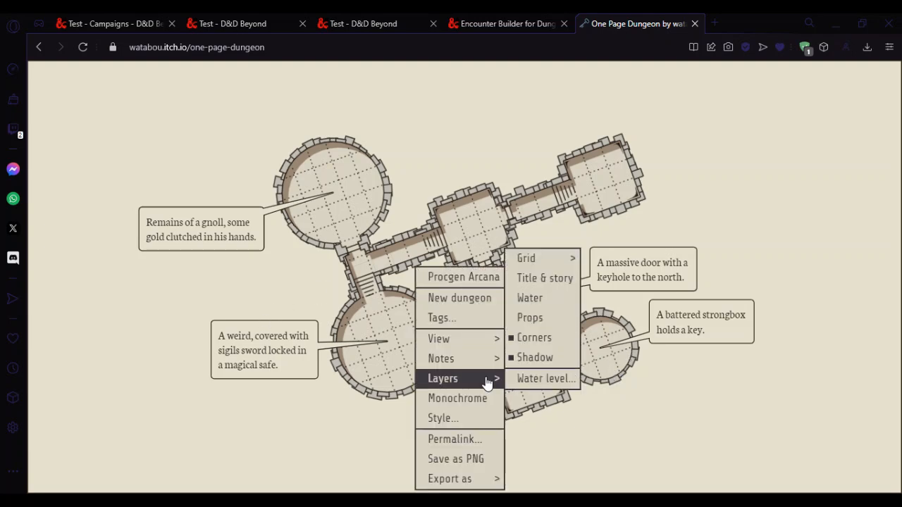
{"action": "mouse_move", "coordinate": [471, 361]}
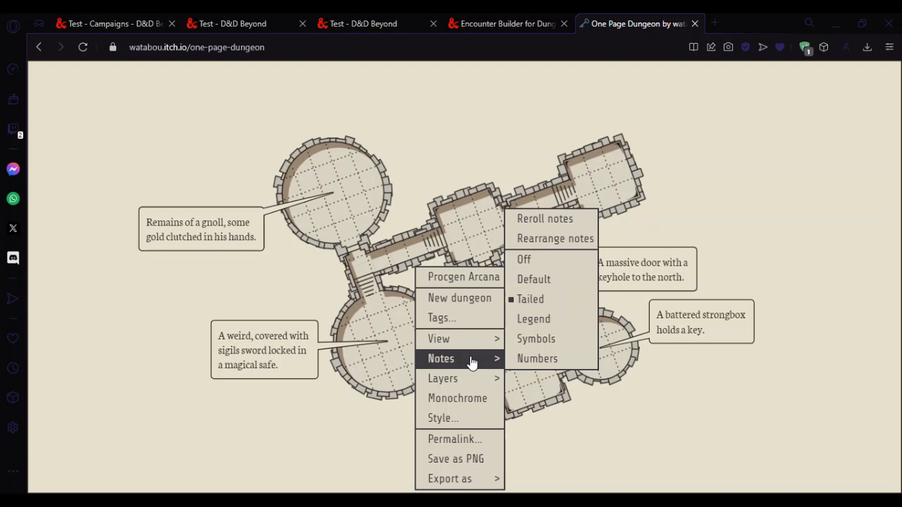
{"action": "left_click", "coordinate": [469, 403]}
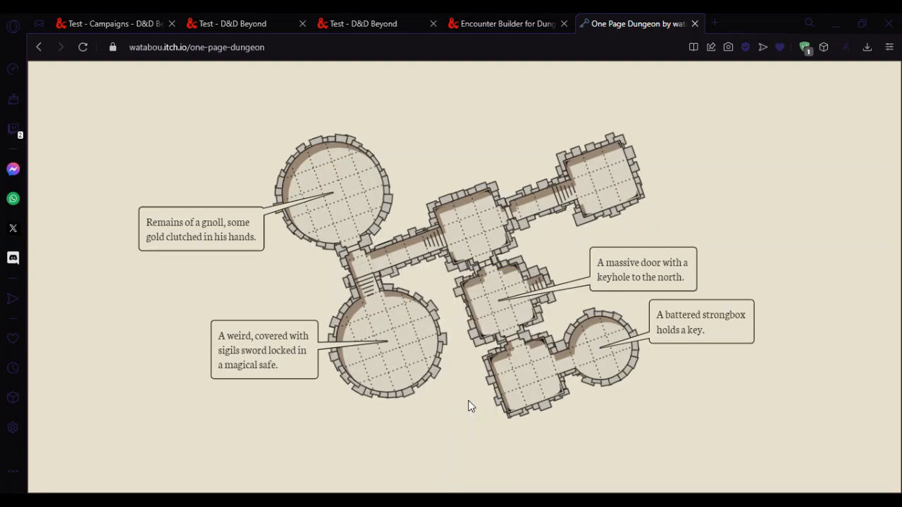
{"action": "right_click", "coordinate": [406, 289]}
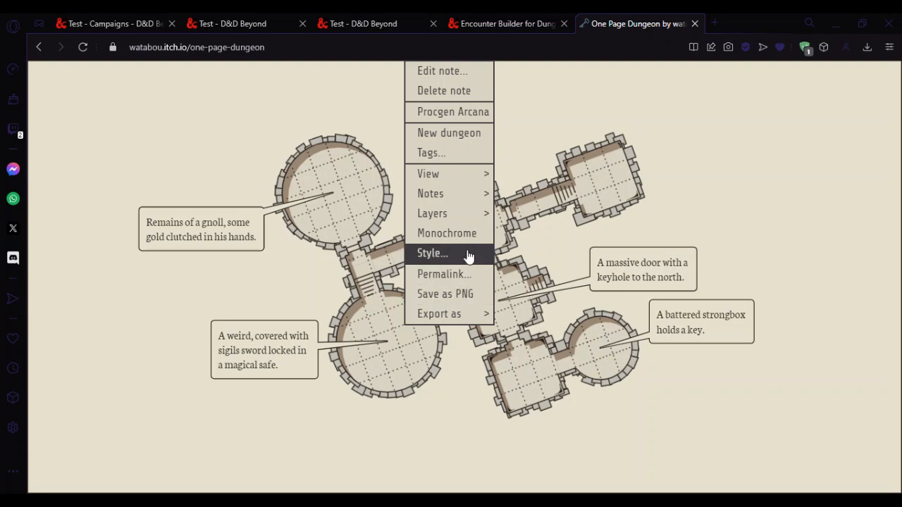
{"action": "mouse_move", "coordinate": [458, 215]}
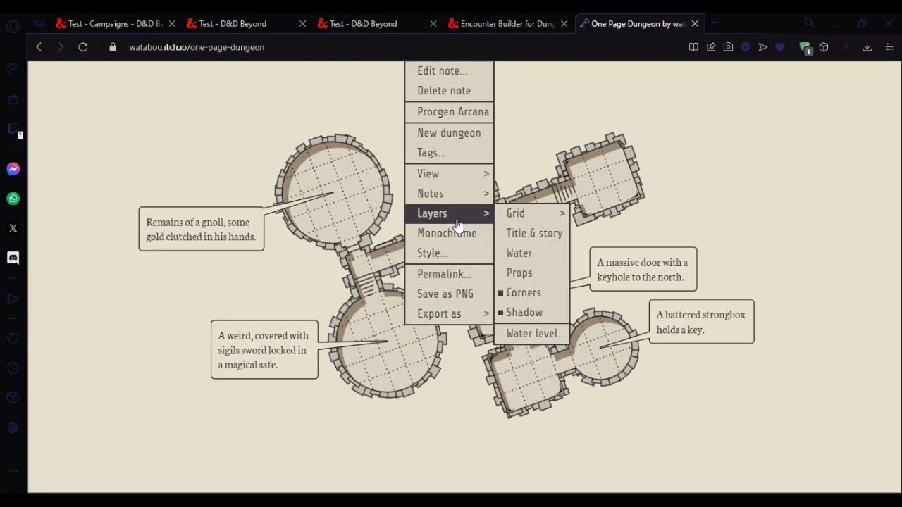
{"action": "left_click", "coordinate": [551, 276]}
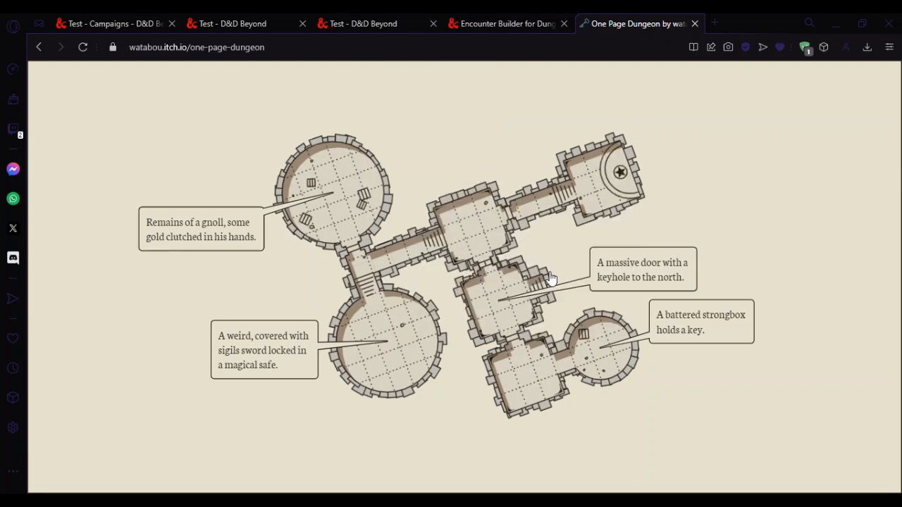
Step: Look through the dungeon's color, stroke, shadow and hatching style settings without changing anything
{"action": "right_click", "coordinate": [377, 222]}
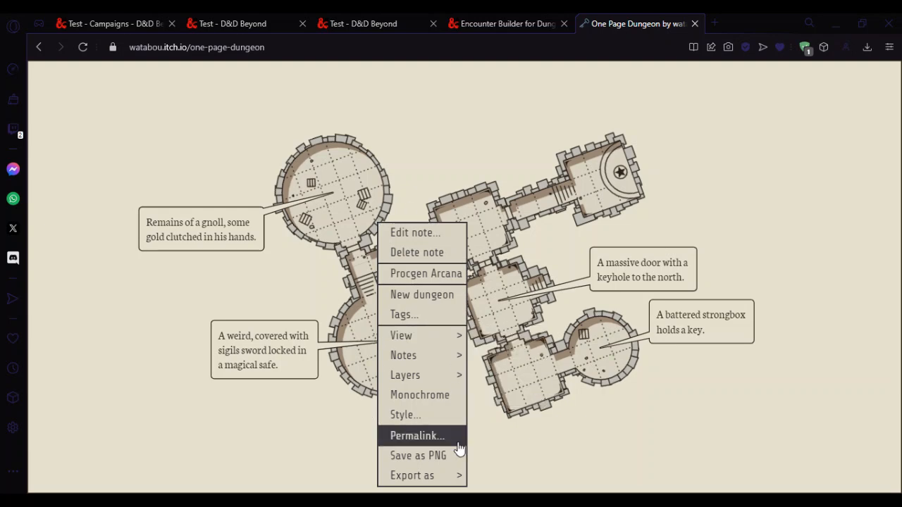
{"action": "left_click", "coordinate": [420, 416]}
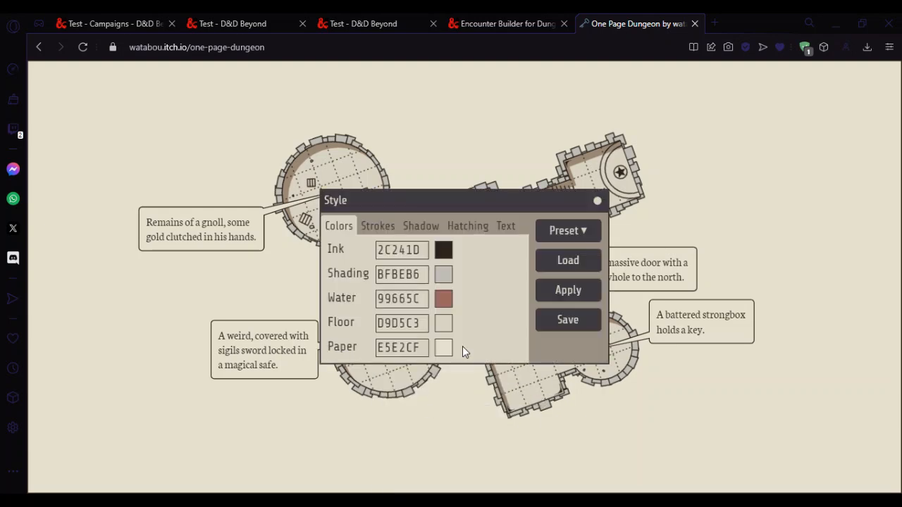
{"action": "left_click", "coordinate": [377, 225]}
{"action": "left_click", "coordinate": [421, 225]}
{"action": "left_click", "coordinate": [470, 224]}
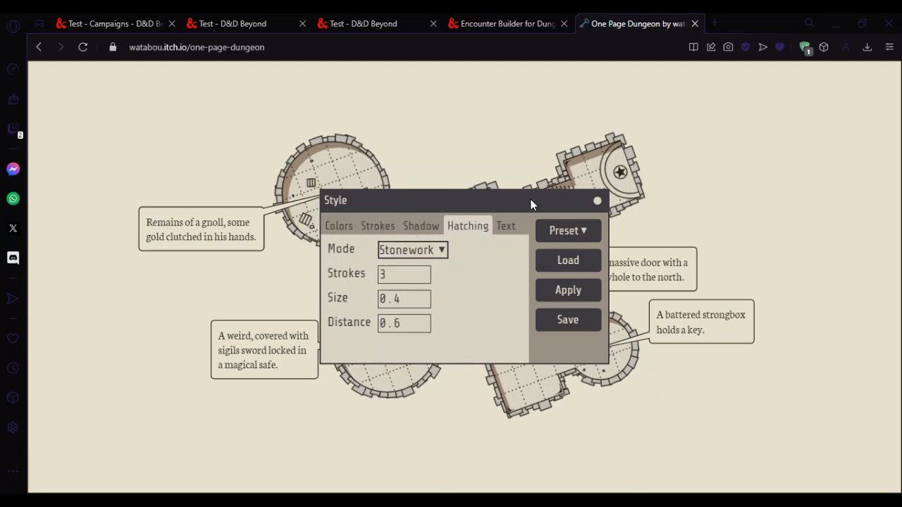
{"action": "left_click", "coordinate": [598, 202]}
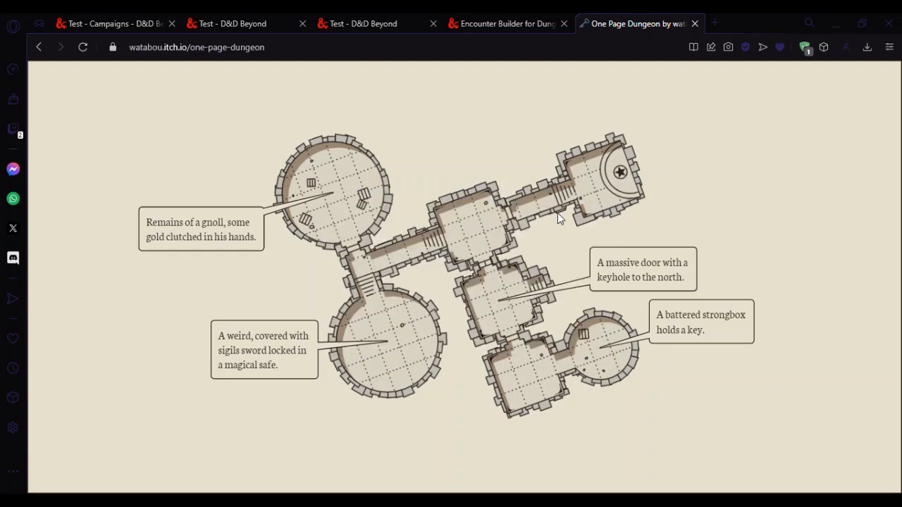
Step: Save the dungeon map as a PNG and check for the file in the Downloads folder
{"action": "right_click", "coordinate": [430, 224]}
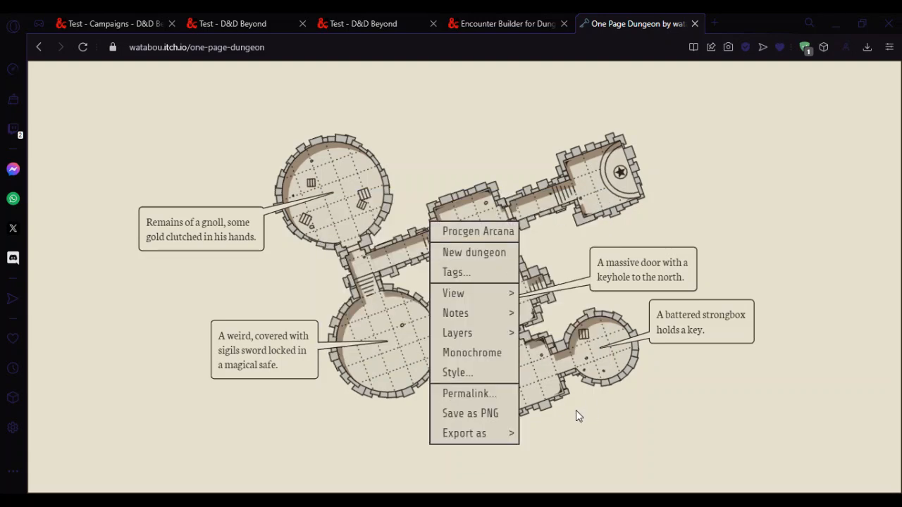
{"action": "mouse_move", "coordinate": [498, 444]}
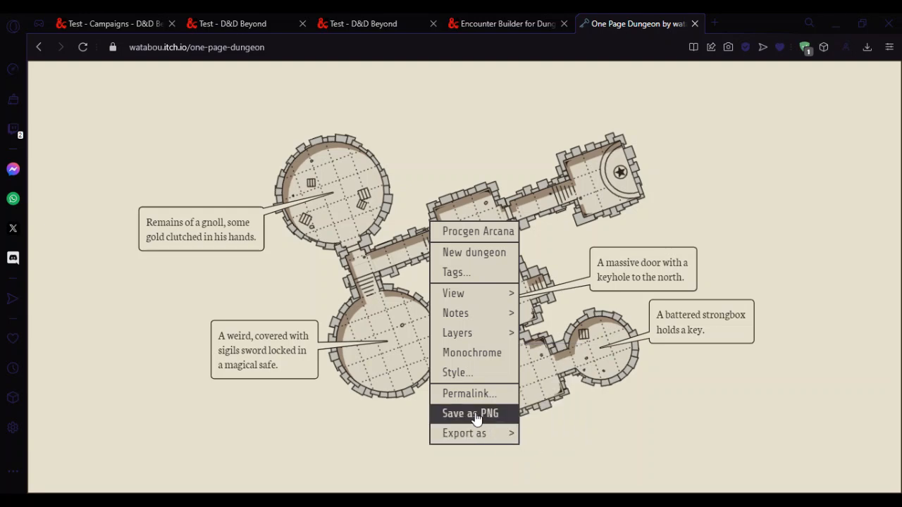
{"action": "left_click", "coordinate": [475, 415]}
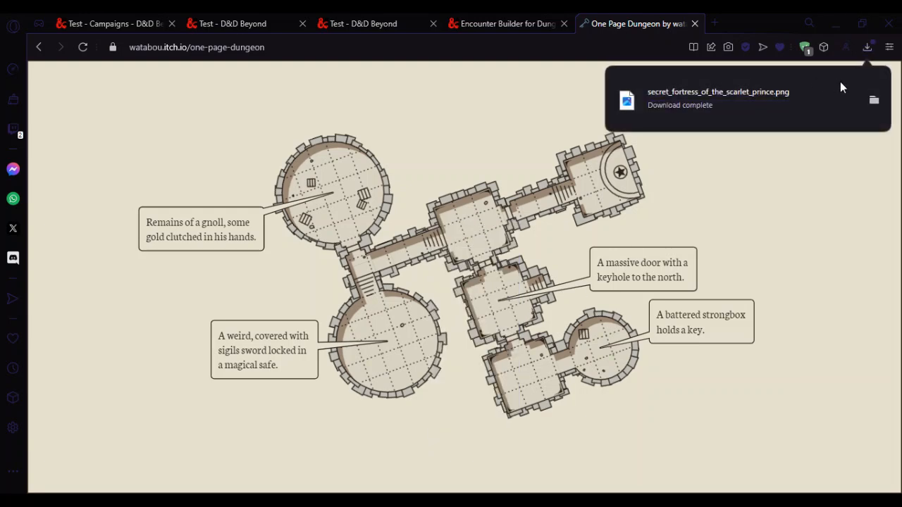
{"action": "left_click", "coordinate": [872, 47]}
{"action": "left_click", "coordinate": [666, 148]}
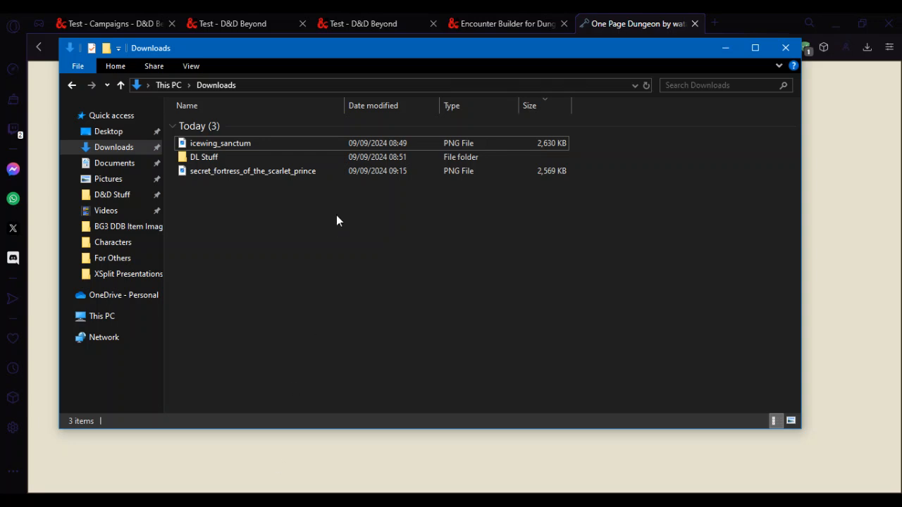
{"action": "left_click", "coordinate": [389, 464]}
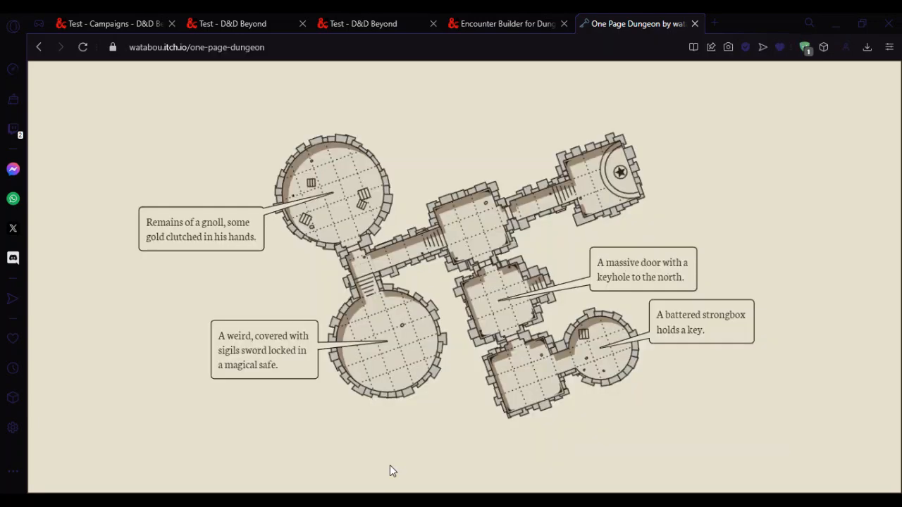
Step: Switch to the D&D Beyond game map and display My Uploaded Maps in the Map Browser
{"action": "left_click", "coordinate": [504, 23]}
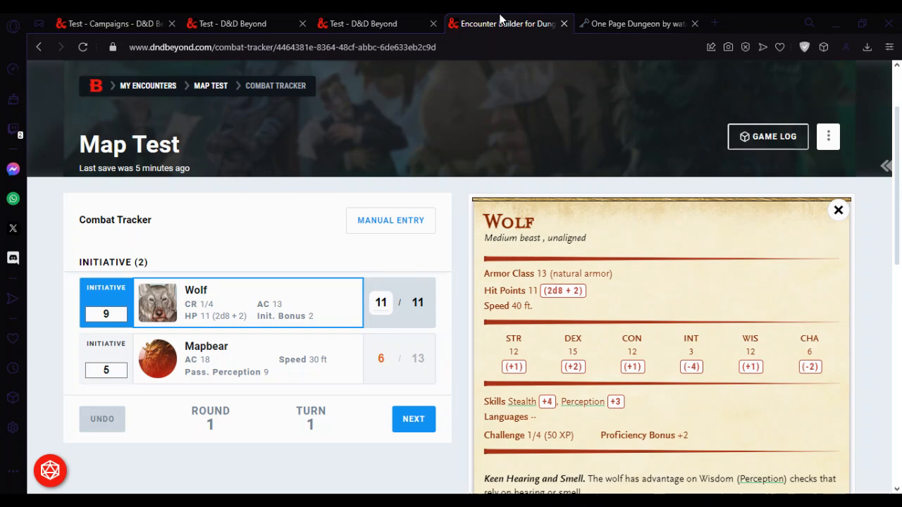
{"action": "left_click", "coordinate": [384, 20]}
{"action": "left_click", "coordinate": [237, 22]}
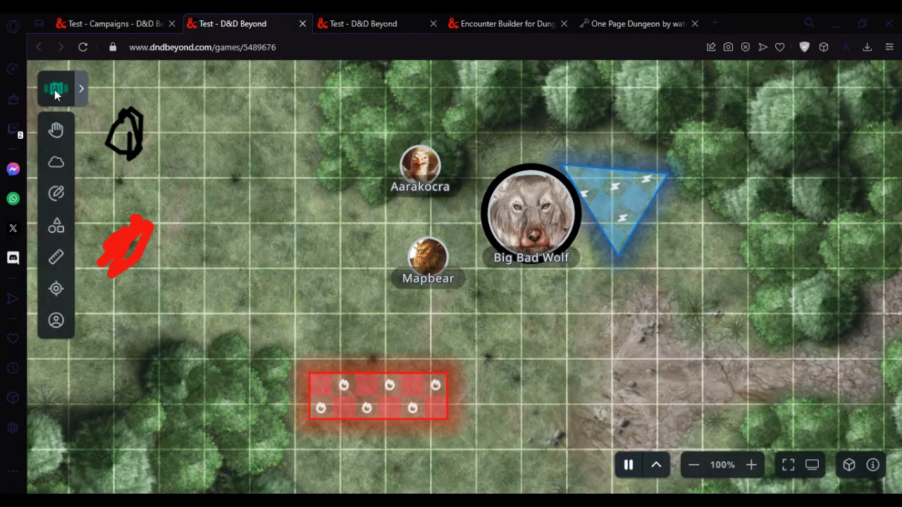
{"action": "left_click", "coordinate": [79, 95]}
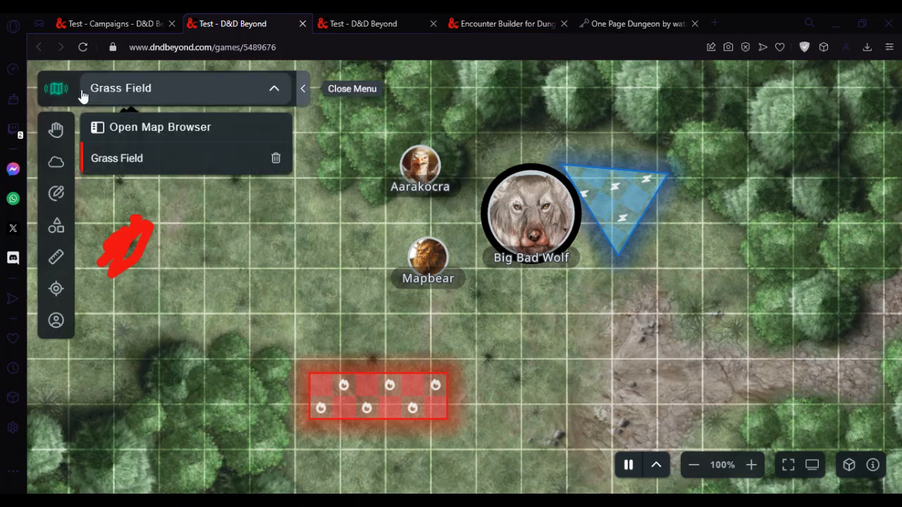
{"action": "left_click", "coordinate": [182, 130]}
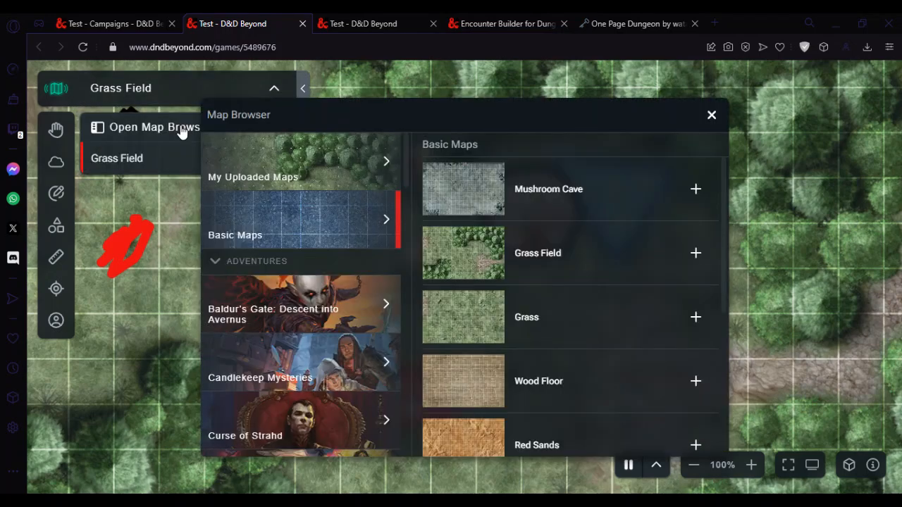
{"action": "left_click", "coordinate": [396, 231]}
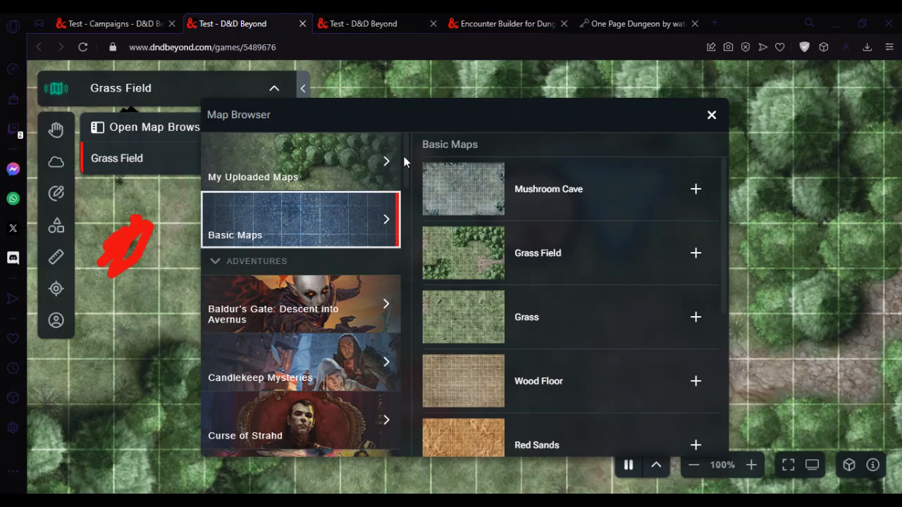
{"action": "left_click", "coordinate": [338, 172]}
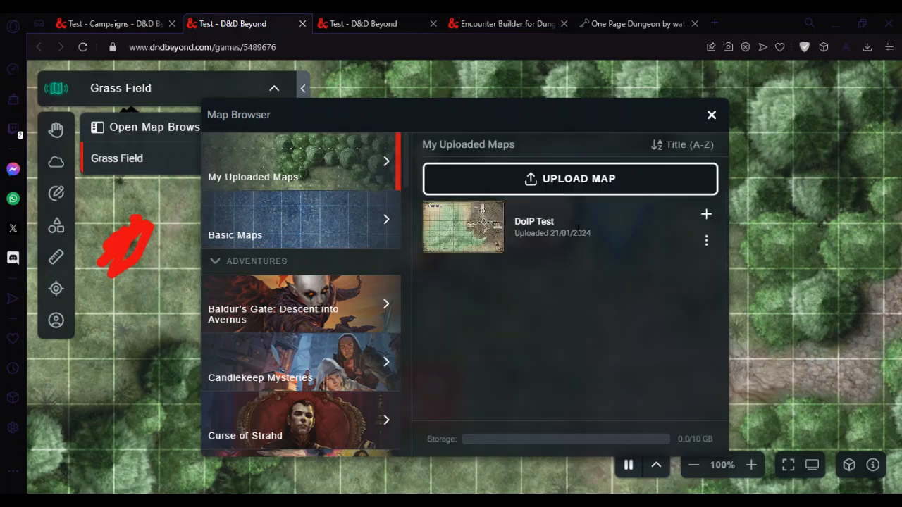
Step: Start a map upload titled "Map Test" with the image secret_fortress_of_the_scarlet_prince.png and continue to the token scale step
{"action": "left_click", "coordinate": [582, 180]}
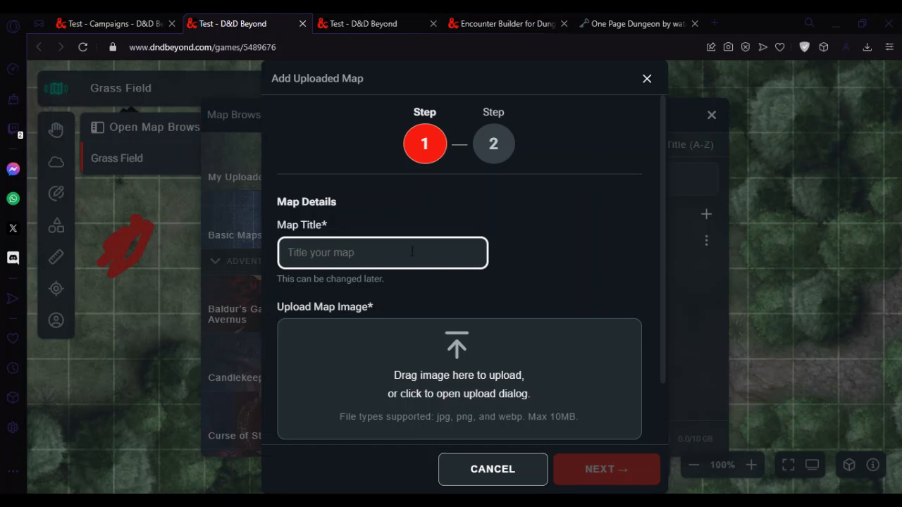
{"action": "type", "text": "F"}
{"action": "key", "text": "BackSpace"}
{"action": "type", "text": "Map Test"}
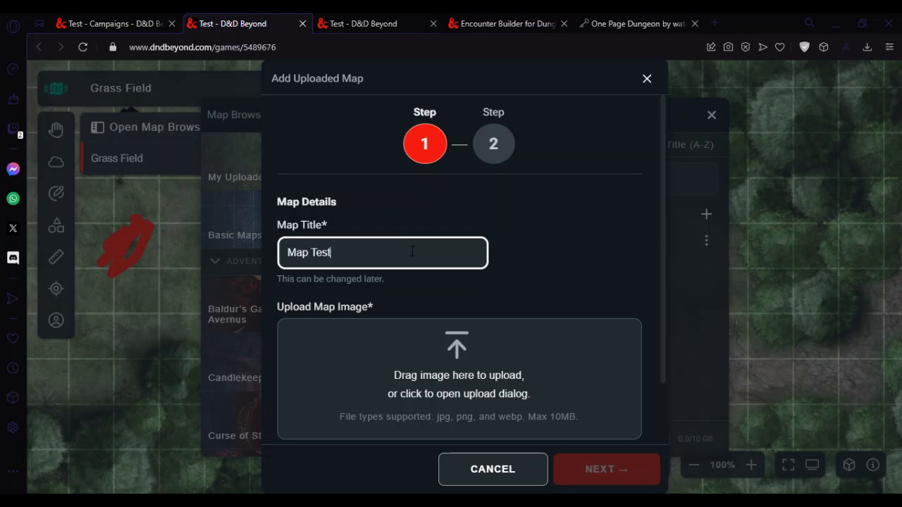
{"action": "left_click", "coordinate": [467, 387]}
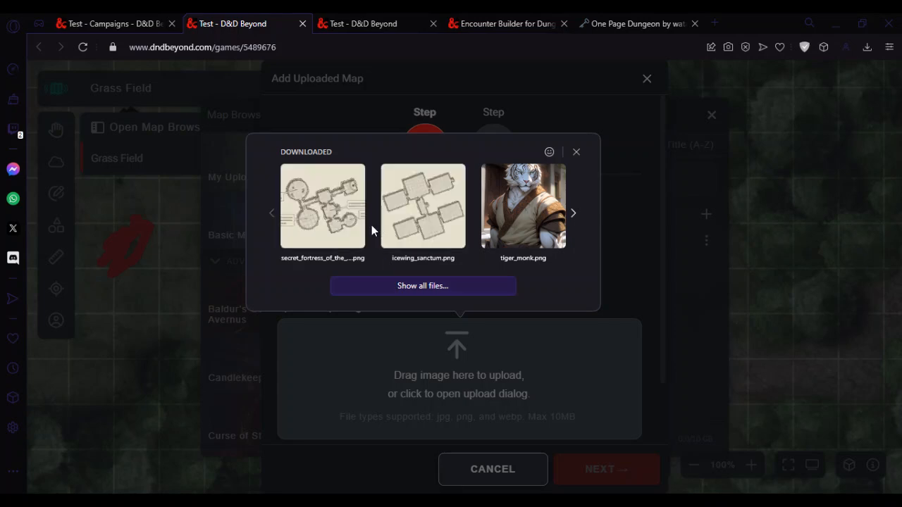
{"action": "left_click", "coordinate": [300, 209]}
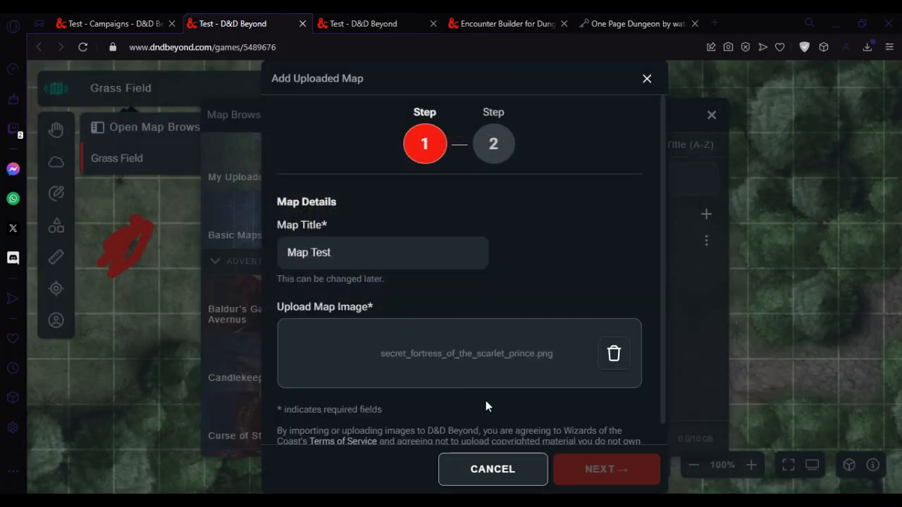
{"action": "scroll", "coordinate": [661, 240], "scroll_direction": "down", "scroll_amount": 1}
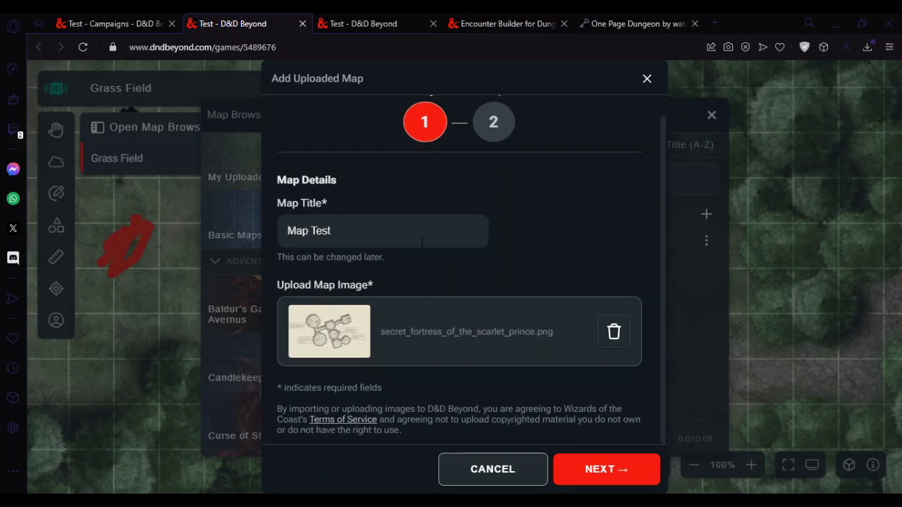
{"action": "left_click", "coordinate": [612, 474]}
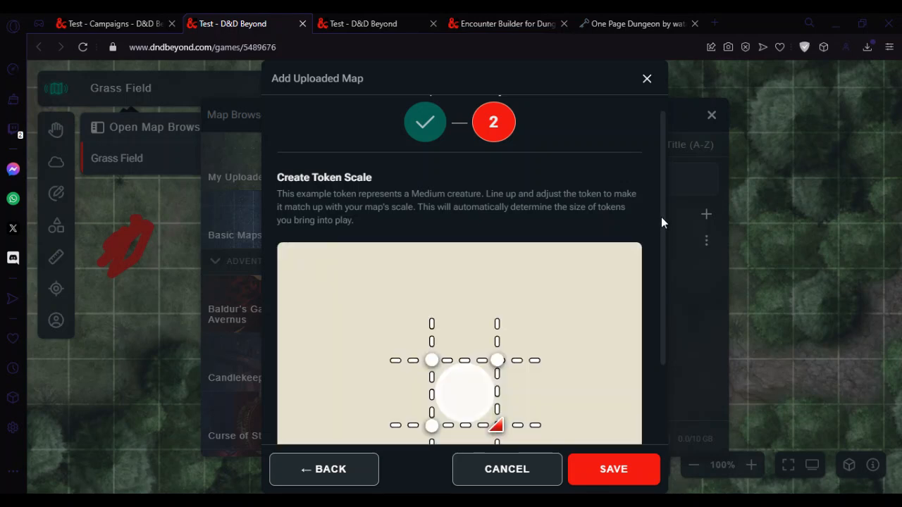
Step: Shift the example token slightly within the Create Token Scale preview
{"action": "left_click_drag", "start_coordinate": [662, 217], "coordinate": [660, 302]}
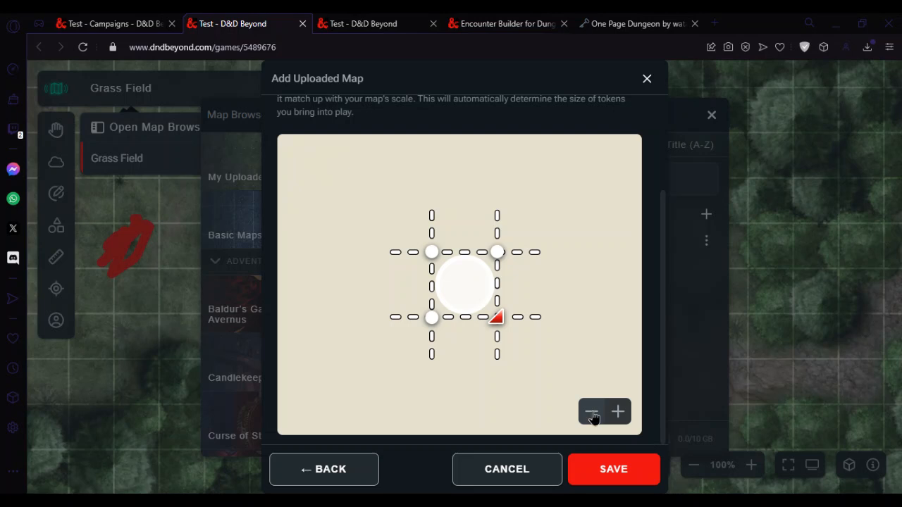
{"action": "triple_click", "coordinate": [620, 416]}
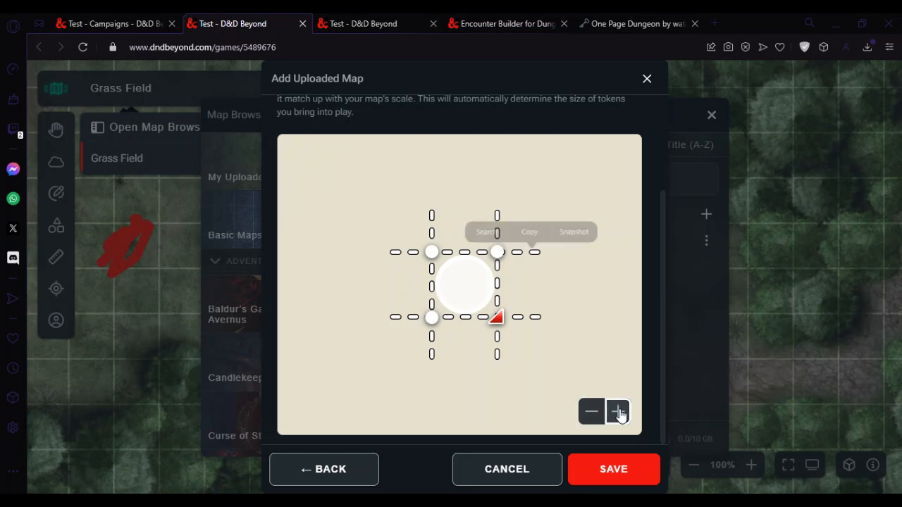
{"action": "left_click", "coordinate": [593, 415]}
{"action": "double_click", "coordinate": [594, 417]}
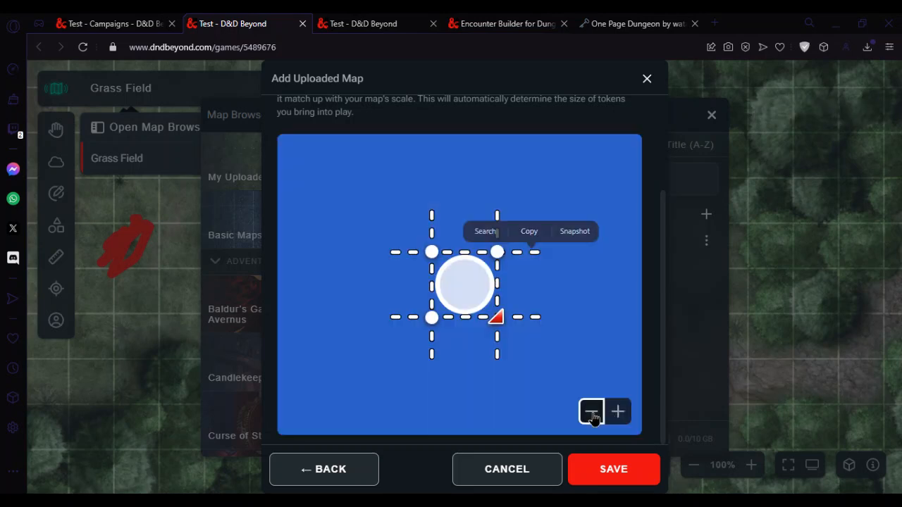
{"action": "left_click", "coordinate": [593, 416]}
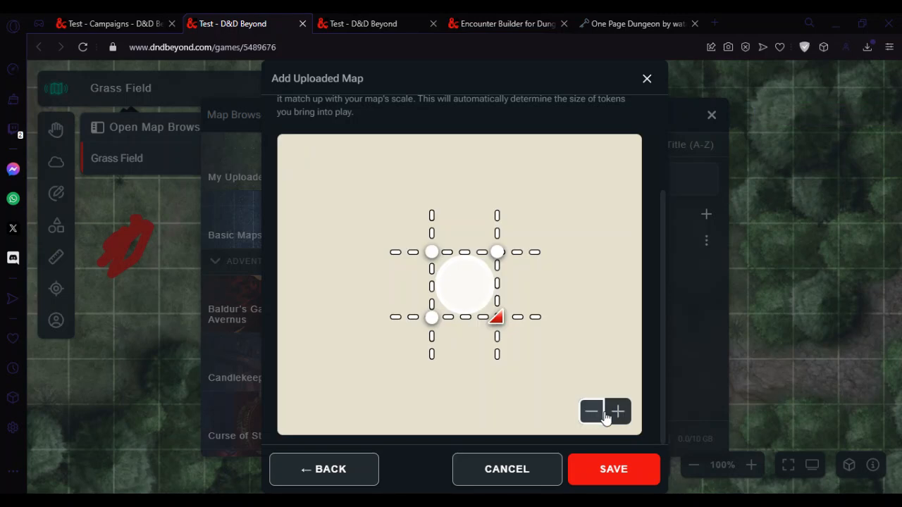
{"action": "left_click", "coordinate": [618, 416]}
{"action": "left_click_drag", "start_coordinate": [454, 291], "coordinate": [447, 271]}
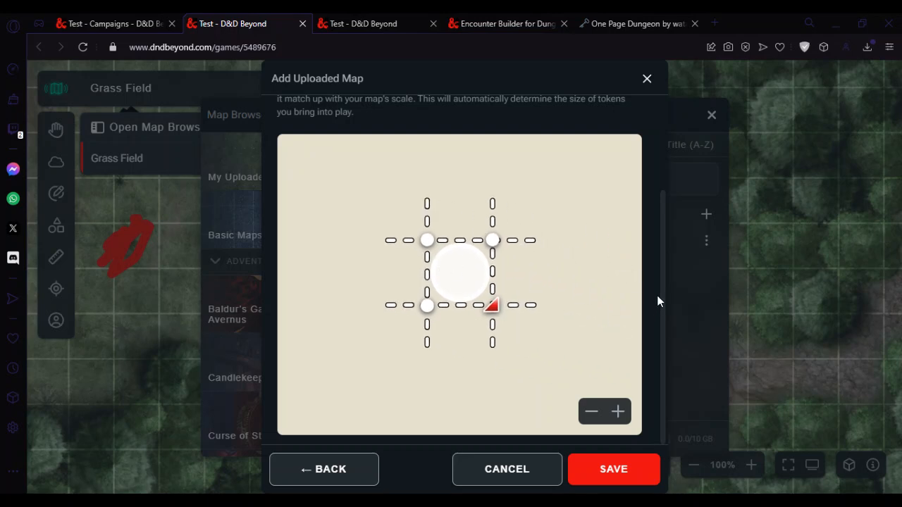
{"action": "left_click_drag", "start_coordinate": [658, 288], "coordinate": [661, 245]}
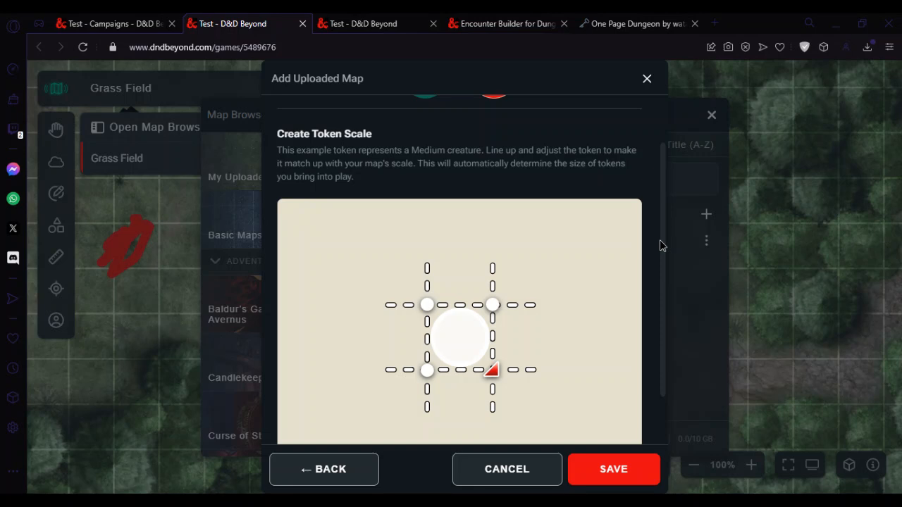
{"action": "left_click_drag", "start_coordinate": [661, 245], "coordinate": [659, 339]}
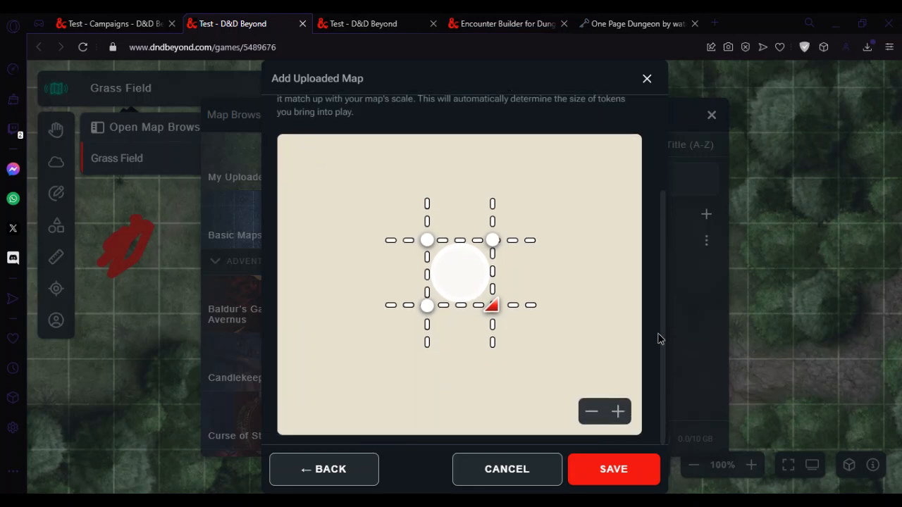
Step: Place the example token over the floor grid of the round room with the gnoll remains note
{"action": "left_click", "coordinate": [592, 412]}
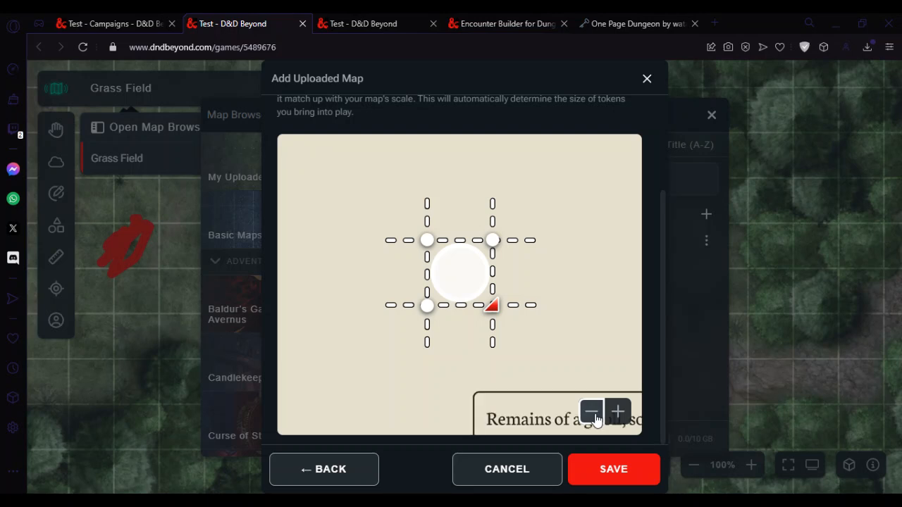
{"action": "left_click", "coordinate": [592, 412]}
{"action": "left_click", "coordinate": [592, 413]}
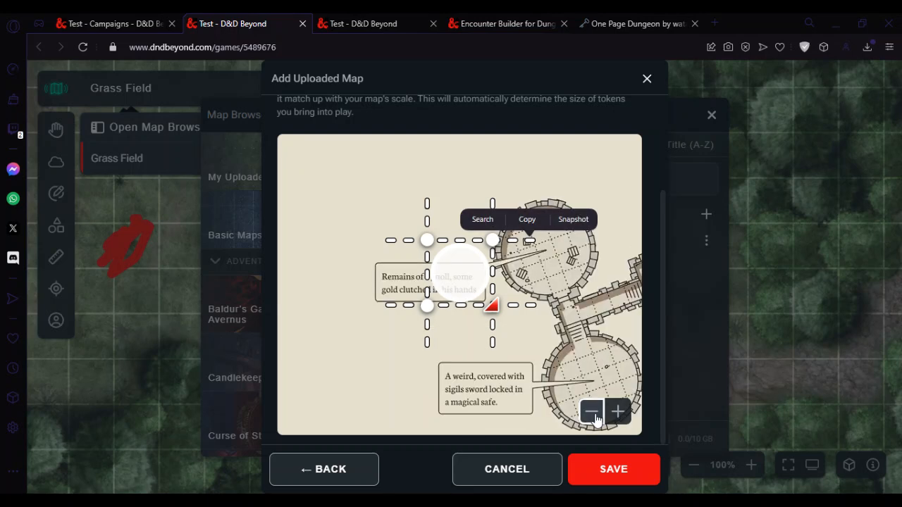
{"action": "left_click_drag", "start_coordinate": [535, 318], "coordinate": [456, 343]}
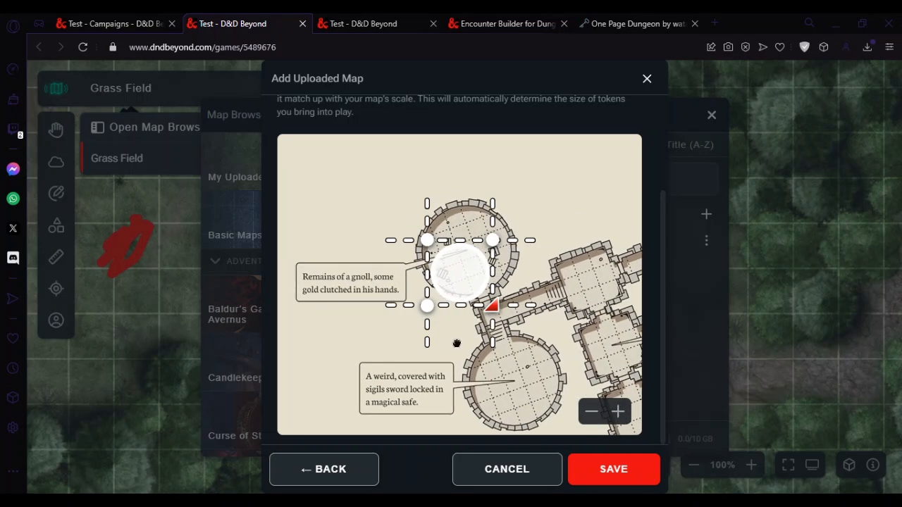
{"action": "left_click", "coordinate": [623, 419]}
{"action": "left_click_drag", "start_coordinate": [548, 333], "coordinate": [421, 333]}
{"action": "left_click", "coordinate": [618, 413]}
{"action": "left_click_drag", "start_coordinate": [584, 351], "coordinate": [382, 296]}
{"action": "left_click", "coordinate": [617, 411]}
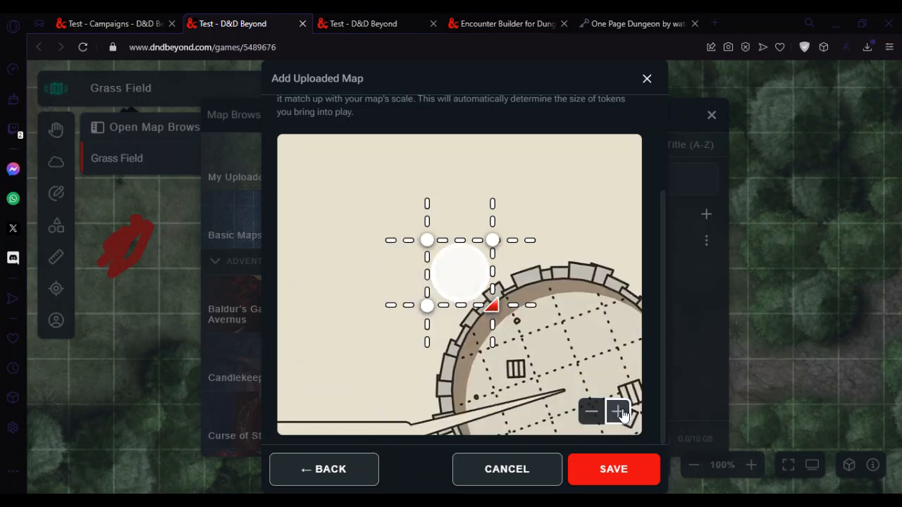
{"action": "left_click_drag", "start_coordinate": [518, 333], "coordinate": [471, 321]}
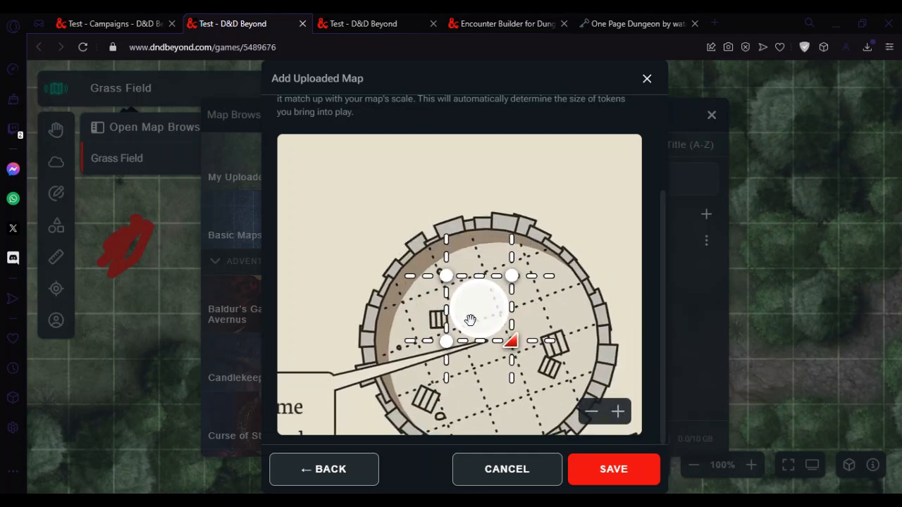
Step: Shrink the example token to fit one grid square of the round room and save the uploaded map
{"action": "left_click_drag", "start_coordinate": [516, 348], "coordinate": [465, 316]}
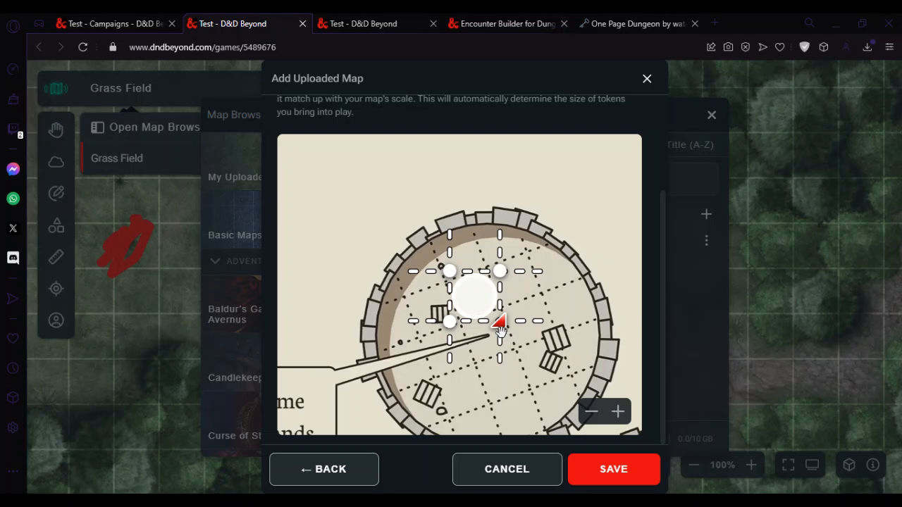
{"action": "left_click_drag", "start_coordinate": [499, 321], "coordinate": [477, 305]}
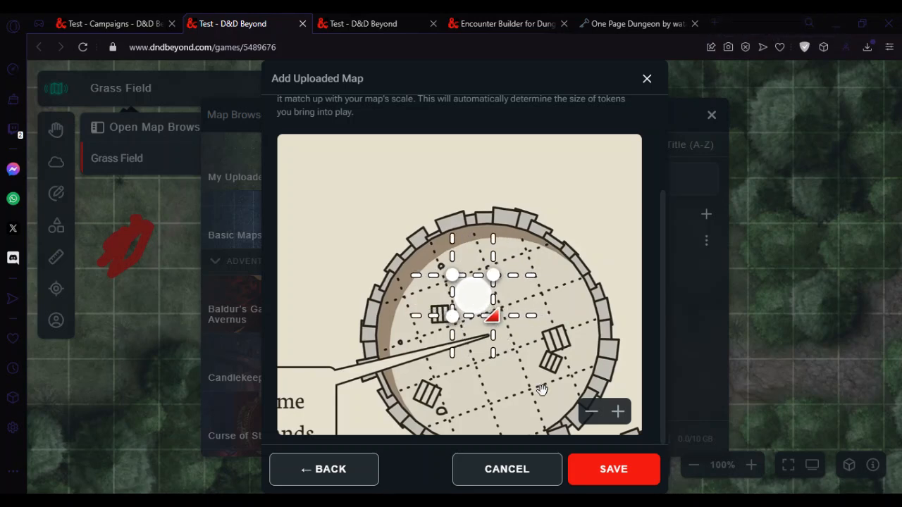
{"action": "left_click", "coordinate": [620, 477]}
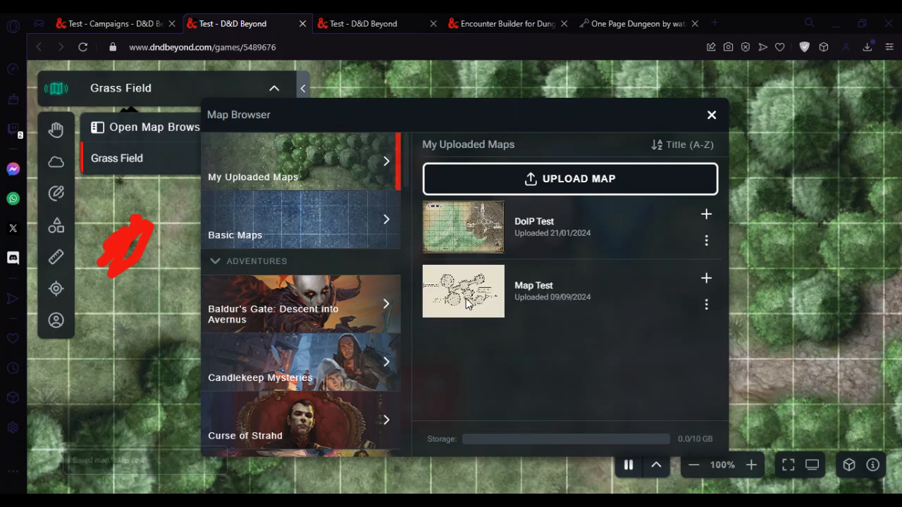
Step: Add the uploaded Map Test to the game's map list and switch the game to it
{"action": "left_click", "coordinate": [704, 280]}
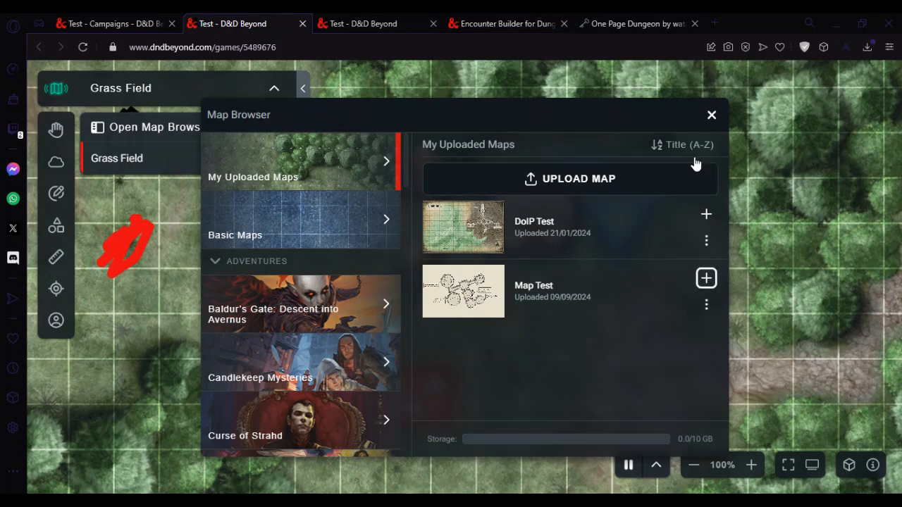
{"action": "left_click", "coordinate": [712, 116]}
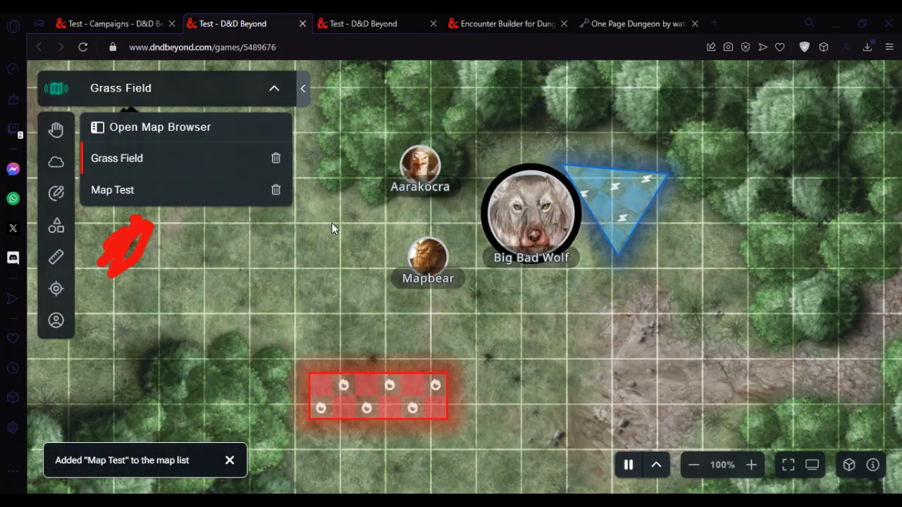
{"action": "left_click", "coordinate": [113, 191]}
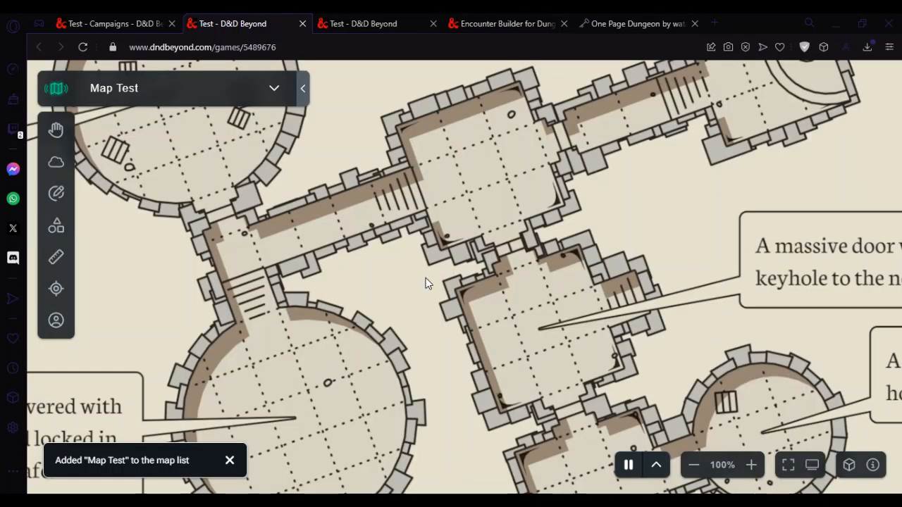
Step: Add the Mapbear player token to the map and move it into the upper part of the gnoll remains room
{"action": "left_click_drag", "start_coordinate": [524, 278], "coordinate": [673, 343]}
{"action": "left_click_drag", "start_coordinate": [625, 295], "coordinate": [656, 349]}
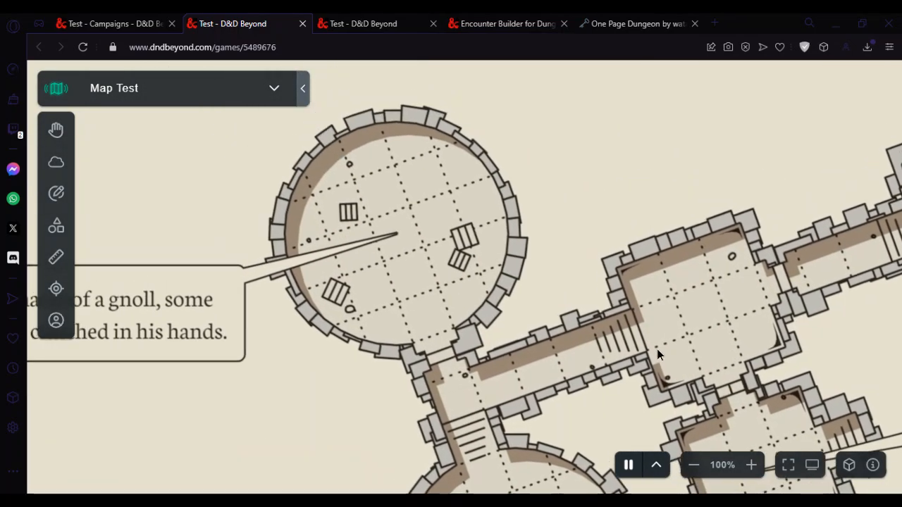
{"action": "left_click", "coordinate": [56, 321]}
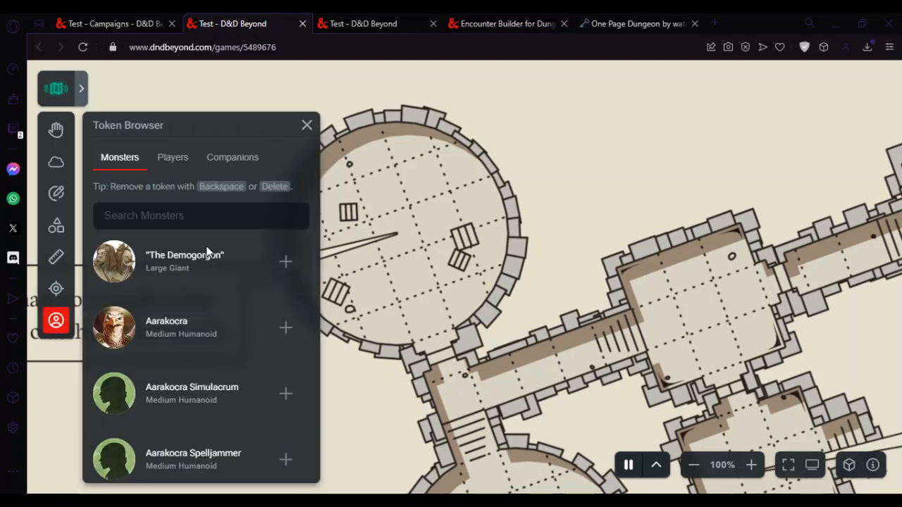
{"action": "left_click", "coordinate": [172, 157]}
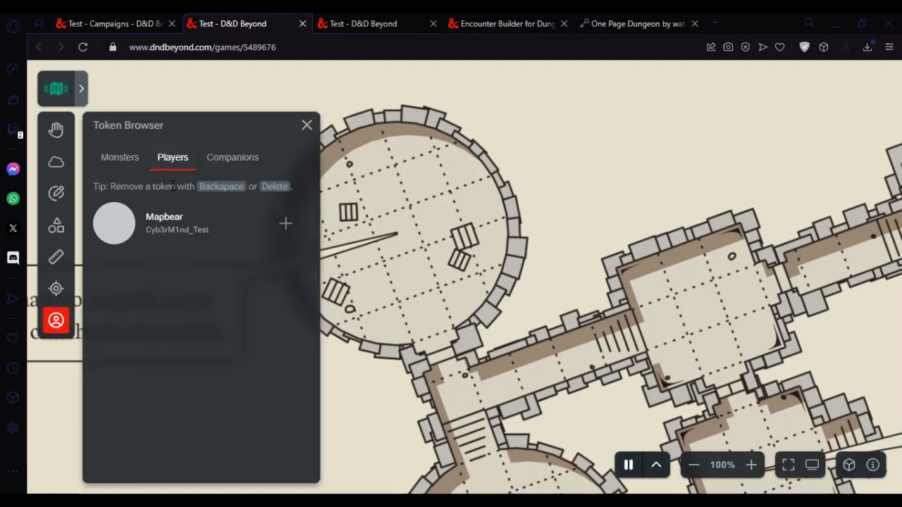
{"action": "left_click", "coordinate": [285, 224]}
{"action": "left_click", "coordinate": [307, 126]}
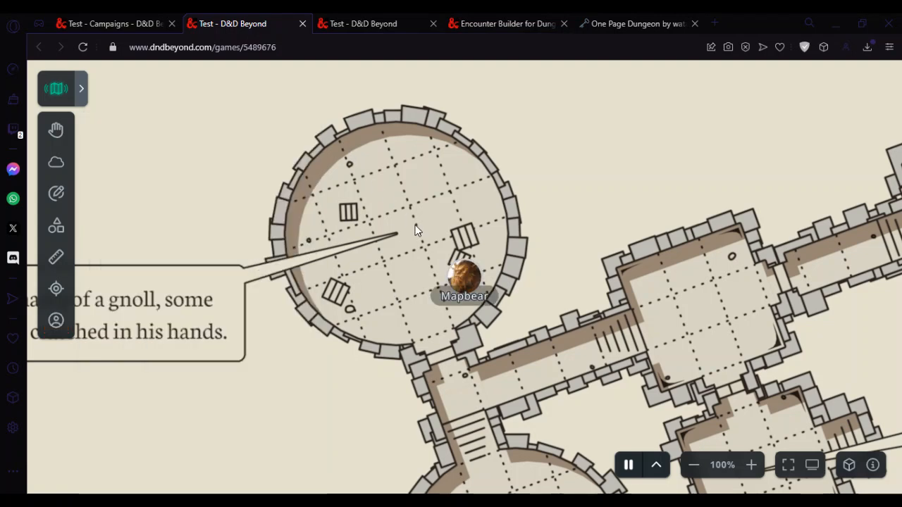
{"action": "left_click_drag", "start_coordinate": [461, 271], "coordinate": [383, 201]}
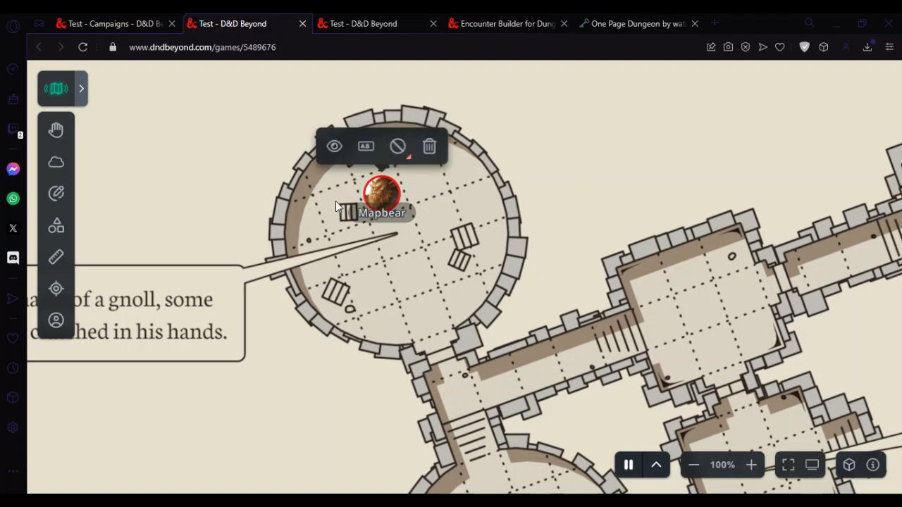
Step: Move the Mapbear token about one grid square east within the upper part of the gnoll remains room
{"action": "left_click", "coordinate": [345, 217]}
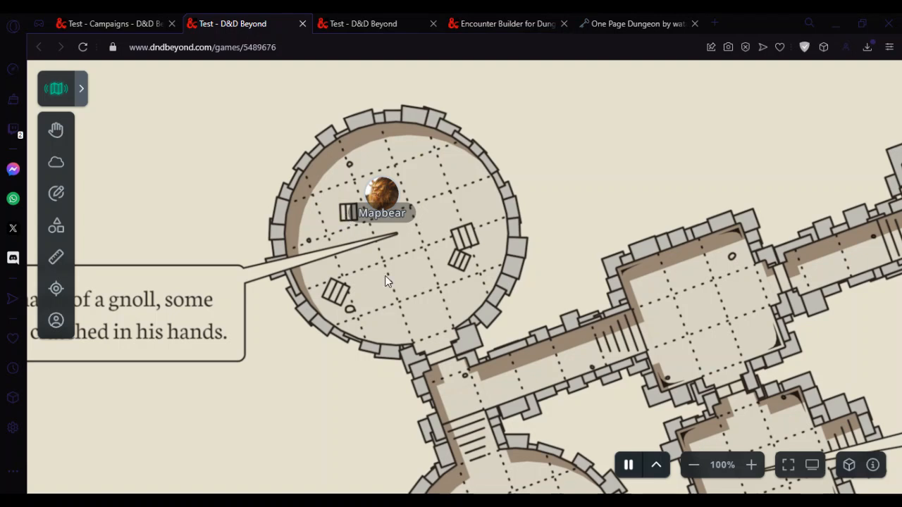
{"action": "left_click_drag", "start_coordinate": [384, 203], "coordinate": [422, 185]}
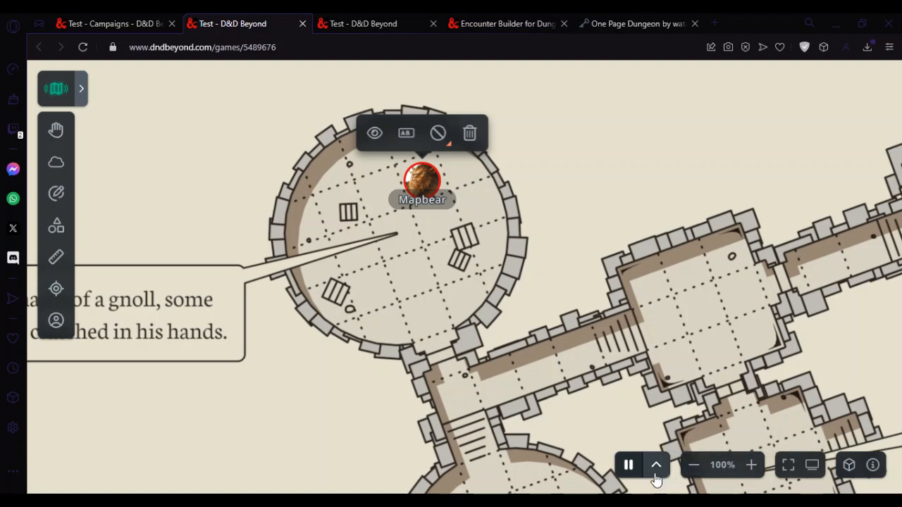
Step: View the game's connected players and its Game Log, closing each one again
{"action": "left_click", "coordinate": [871, 466]}
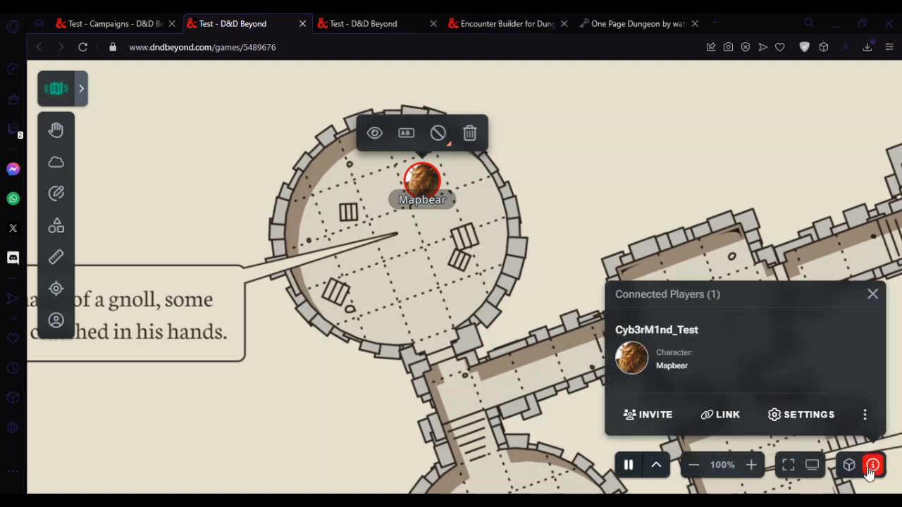
{"action": "left_click", "coordinate": [871, 466]}
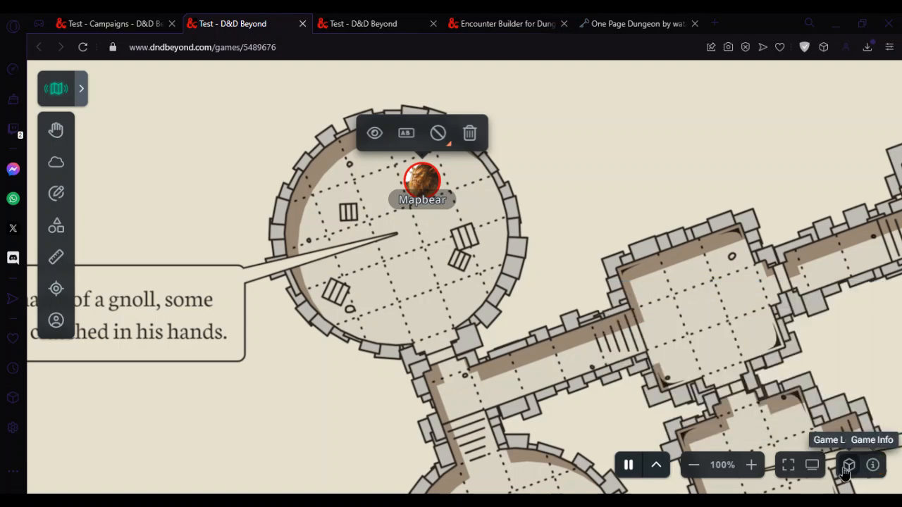
{"action": "left_click", "coordinate": [847, 466]}
{"action": "left_click", "coordinate": [845, 469]}
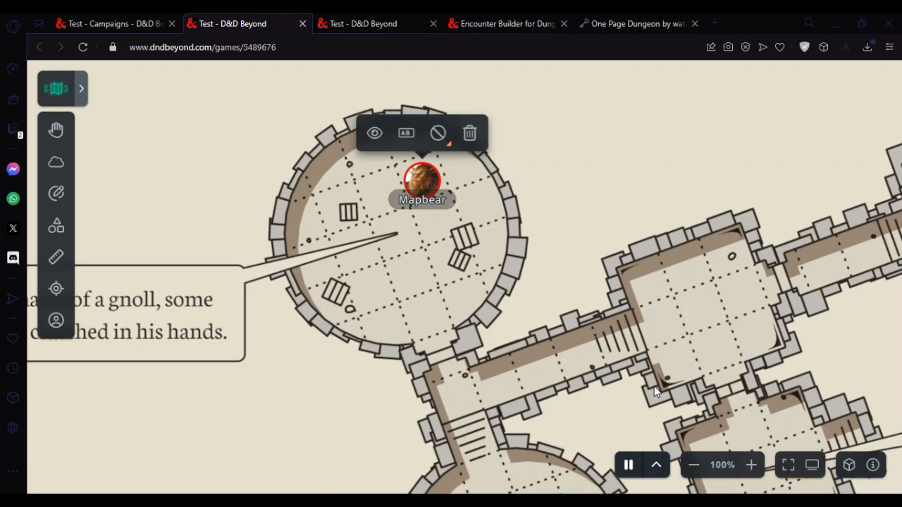
Step: Look at the One Page Dungeon page and the Test campaign page, and review the Game Log back on the Test game map
{"action": "left_click", "coordinate": [628, 22]}
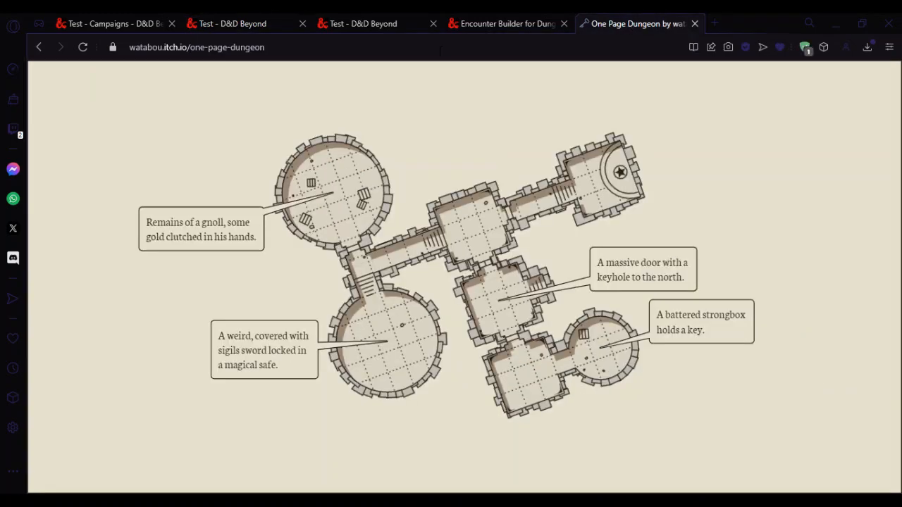
{"action": "left_click", "coordinate": [124, 22]}
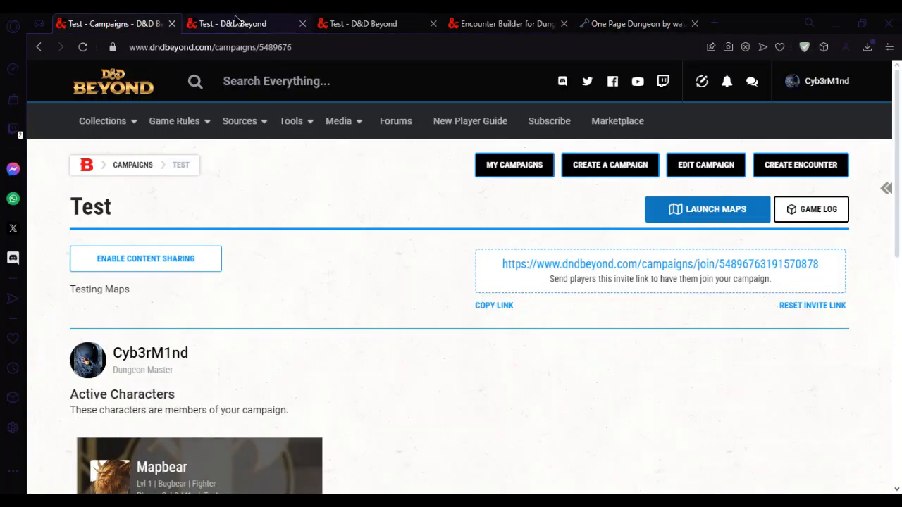
{"action": "left_click", "coordinate": [238, 23]}
{"action": "left_click_drag", "start_coordinate": [549, 263], "coordinate": [532, 218]}
{"action": "left_click_drag", "start_coordinate": [520, 339], "coordinate": [542, 346]}
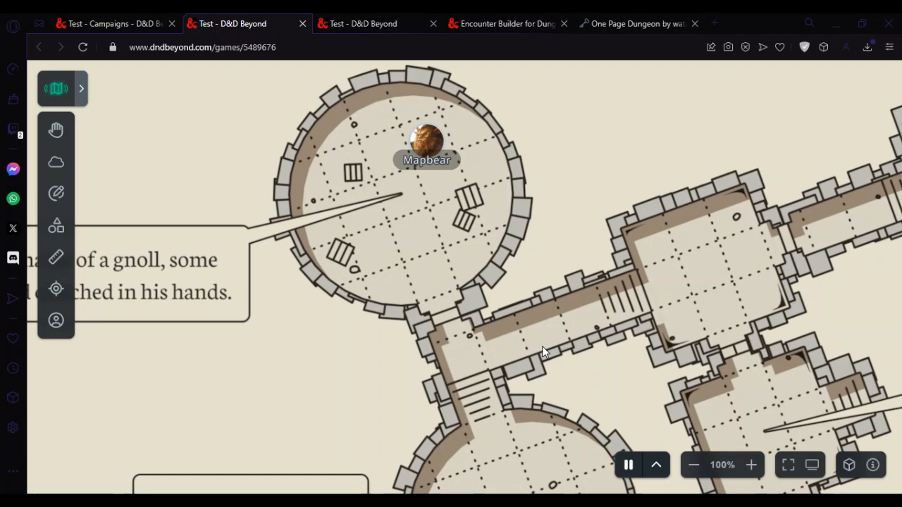
{"action": "left_click", "coordinate": [850, 467]}
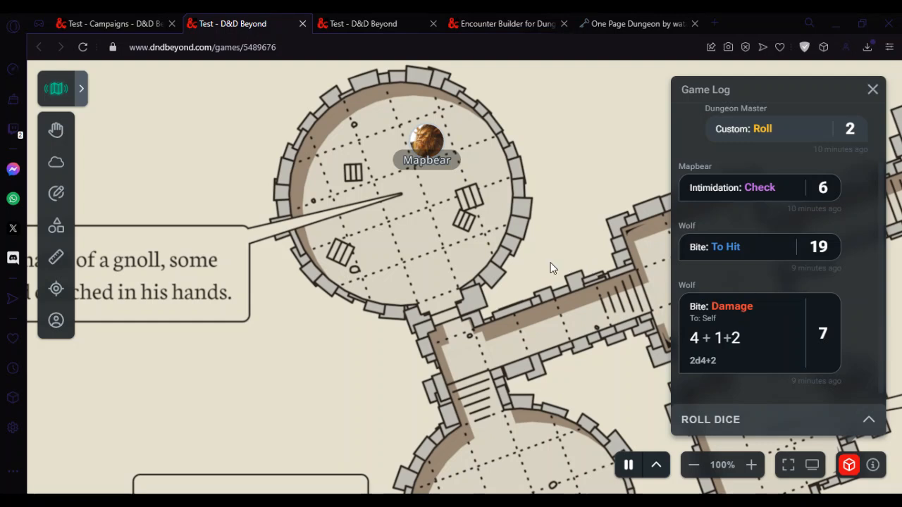
{"action": "left_click", "coordinate": [849, 465]}
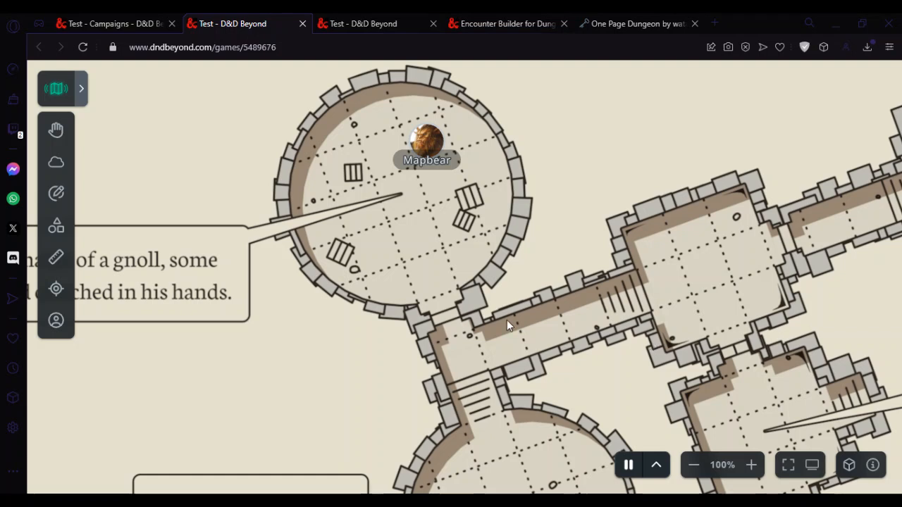
Step: Move the Mapbear token slightly southwest toward the centre of the gnoll remains room, and end the game session
{"action": "left_click_drag", "start_coordinate": [429, 141], "coordinate": [415, 165]}
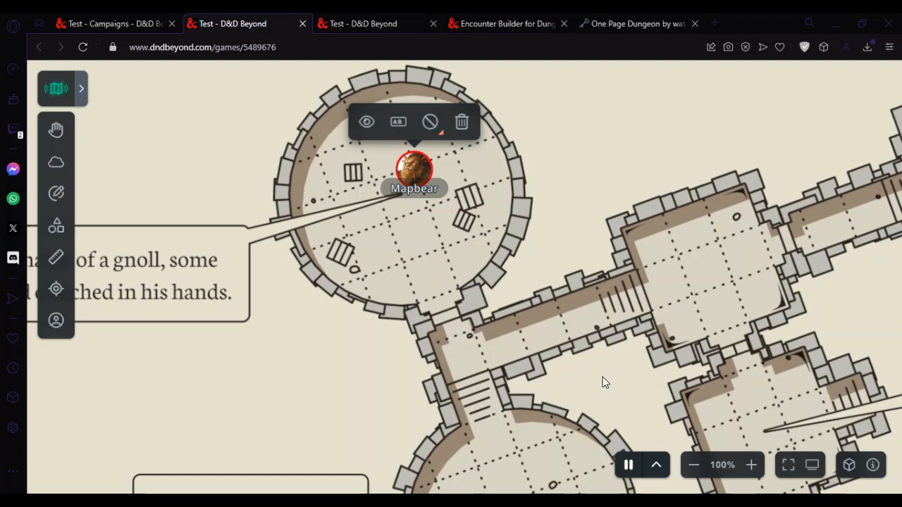
{"action": "left_click", "coordinate": [655, 473]}
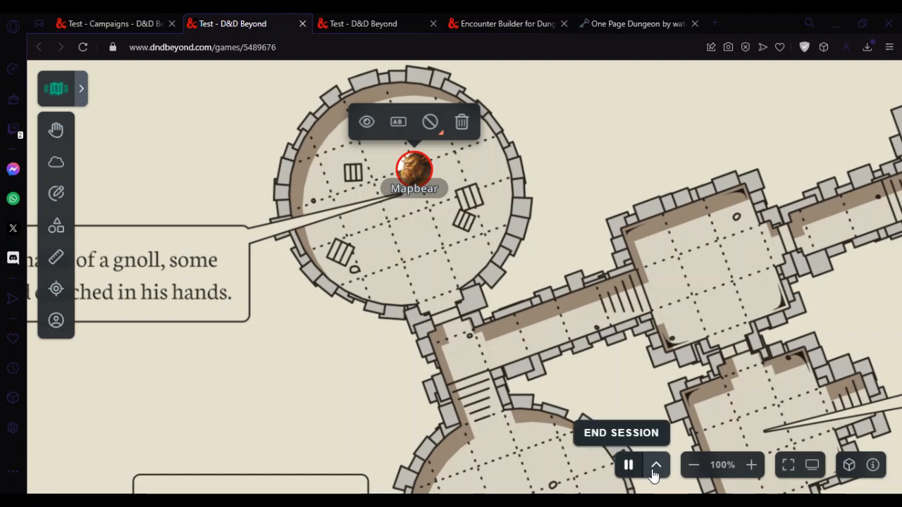
{"action": "left_click", "coordinate": [621, 435]}
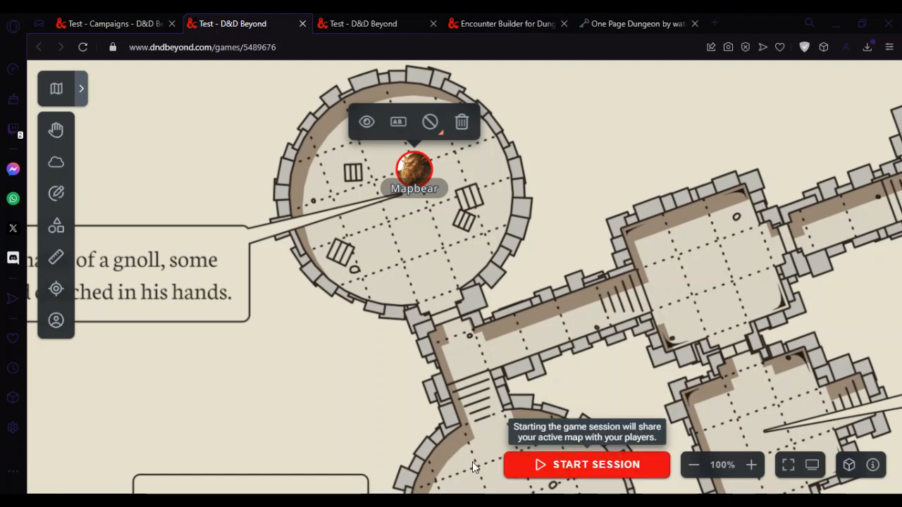